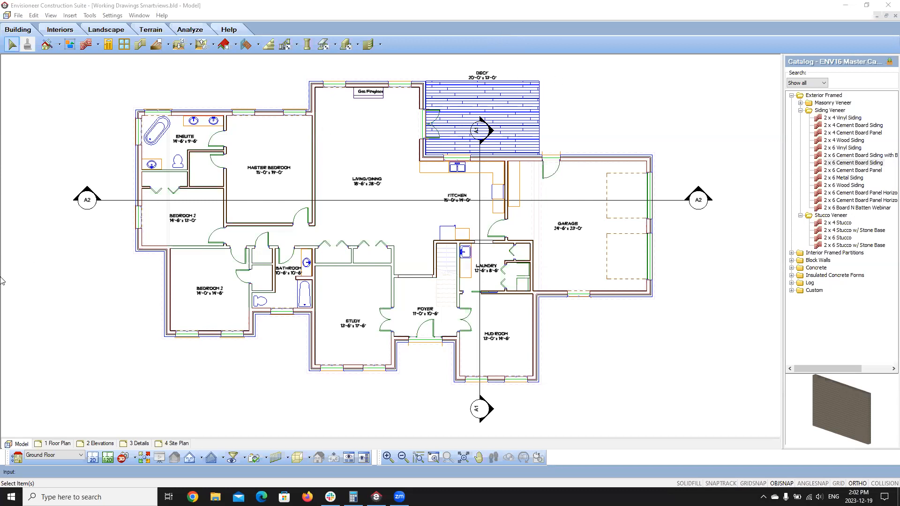
Step: Open the 1 Floor Plan sheet and examine its available tool sets and the title block's object properties
left_click(58, 444)
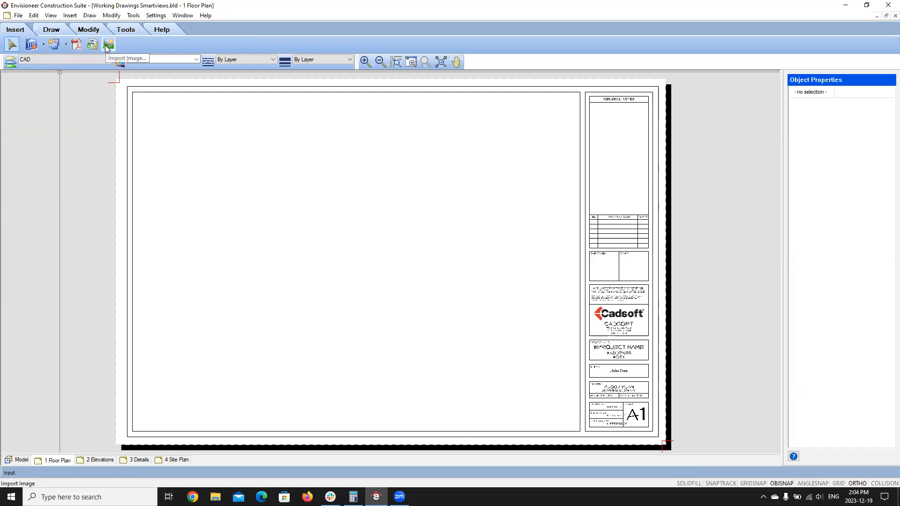
left_click(51, 31)
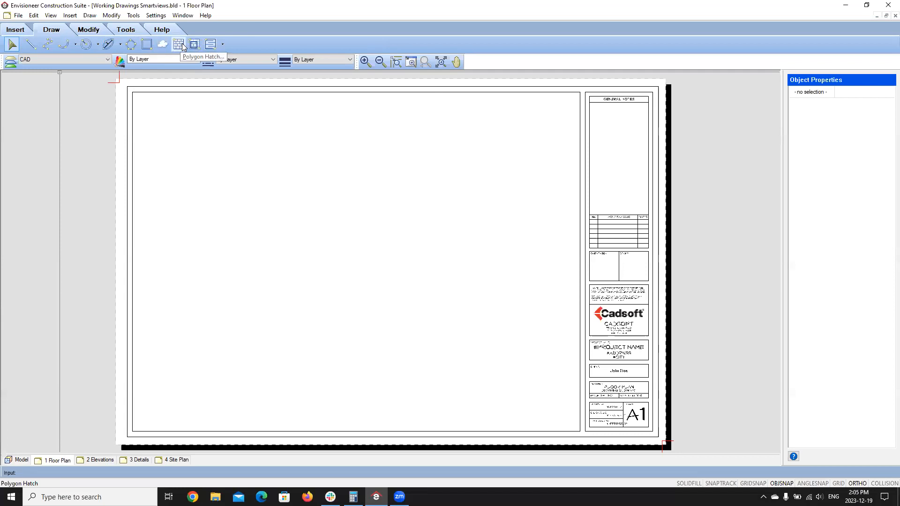
left_click(94, 31)
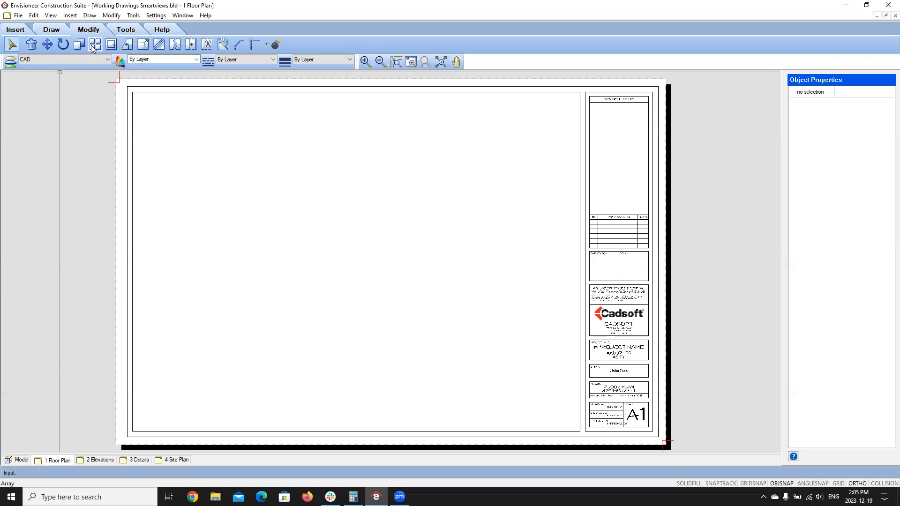
left_click(94, 44)
left_click(124, 29)
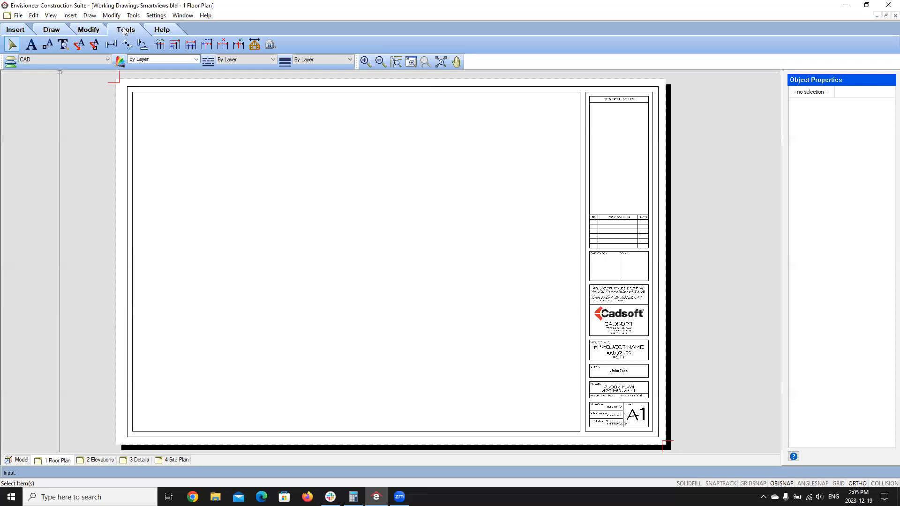
left_click(162, 32)
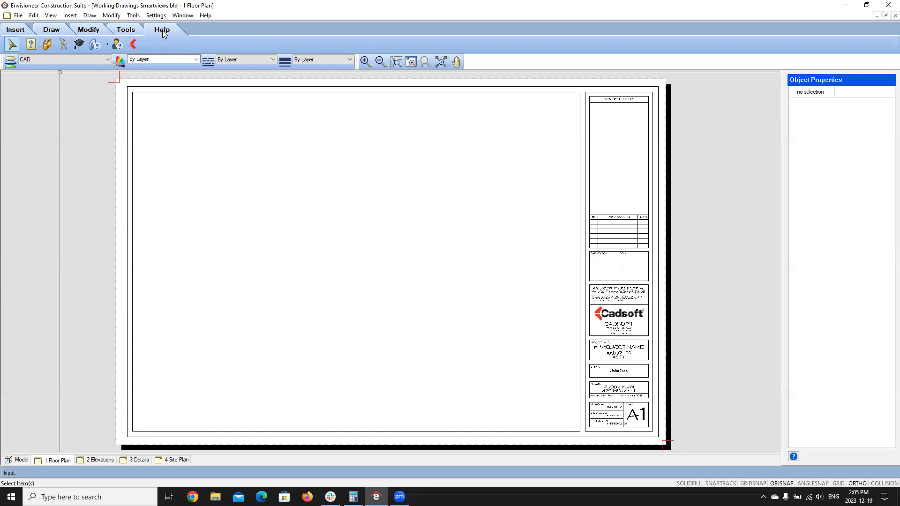
left_click(14, 32)
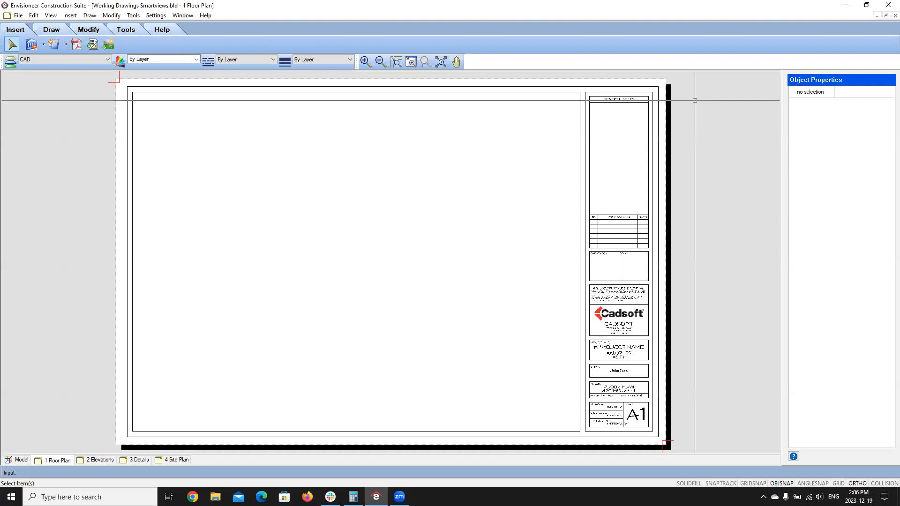
left_click(623, 229)
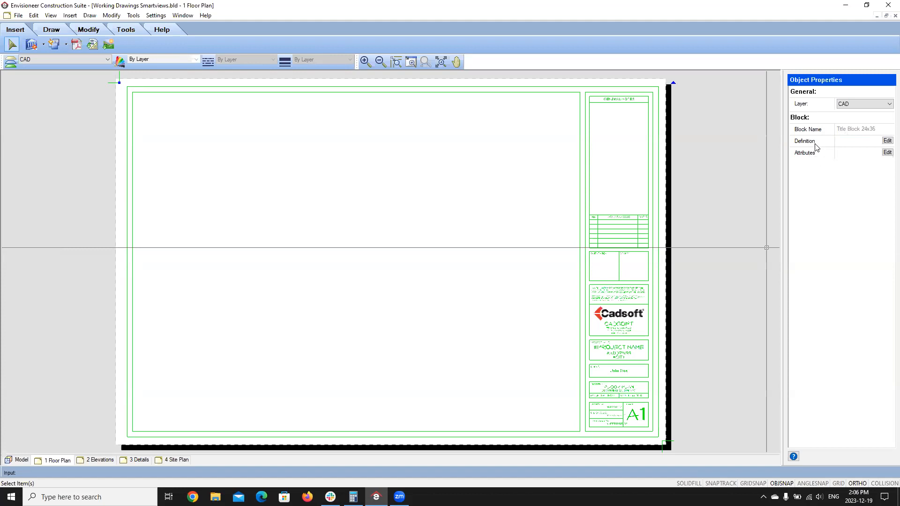
left_click(327, 185)
Step: Draw a single horizontal line in the upper middle of the sheet's drawing area
key("l")
left_click(239, 201)
left_click(365, 203)
right_click(351, 273)
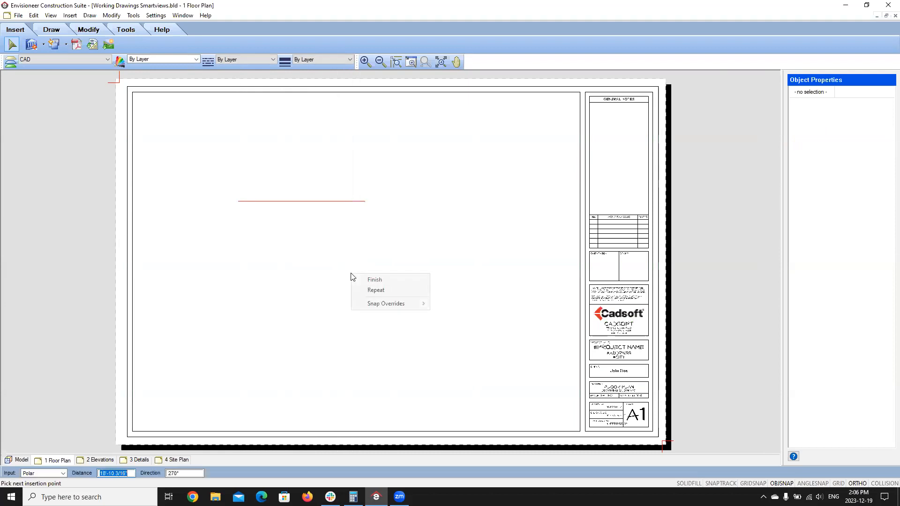
left_click(367, 279)
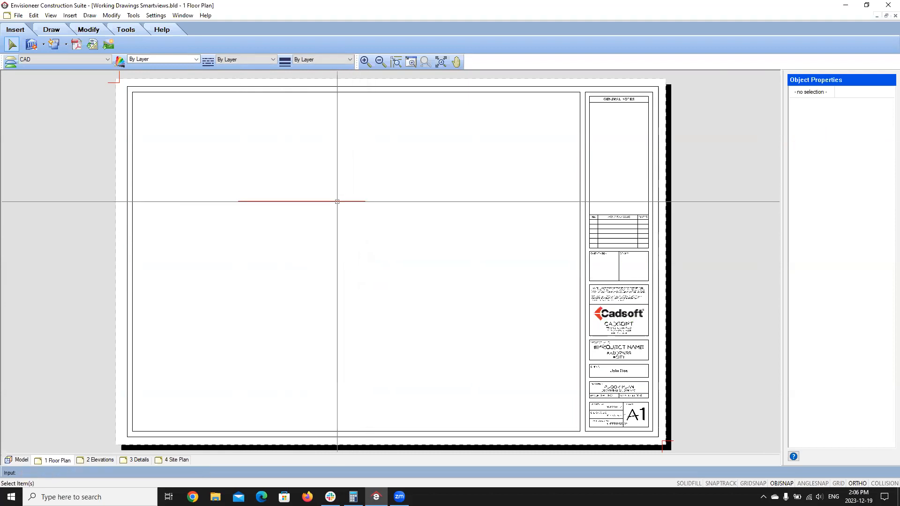
Step: Set the horizontal line's line type to Dashed
left_click(337, 202)
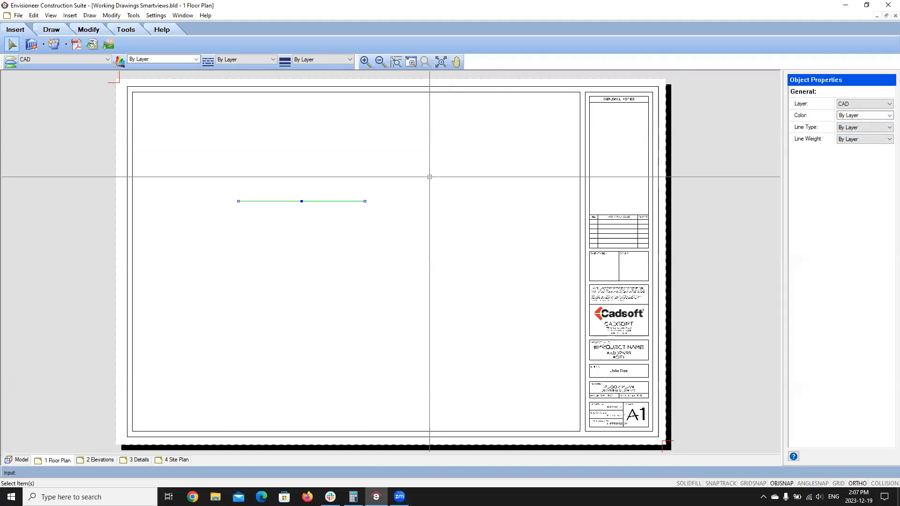
left_click(889, 128)
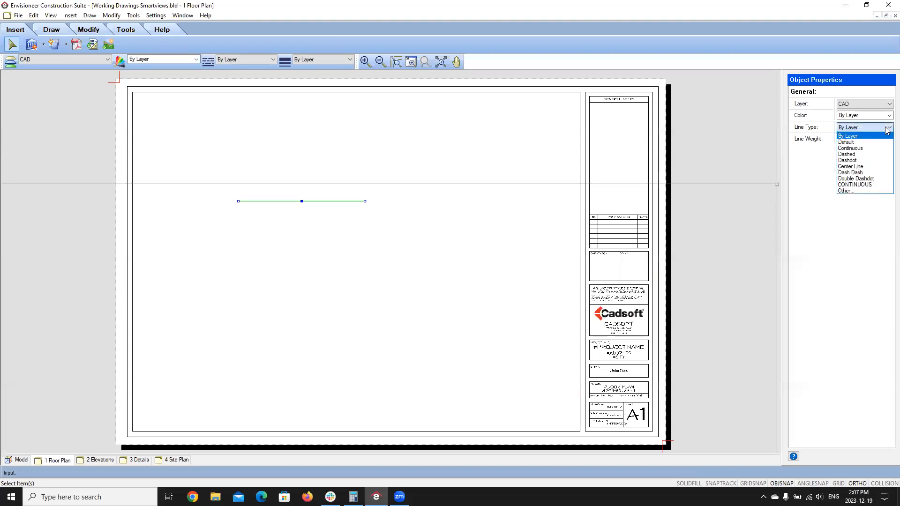
left_click(847, 154)
left_click(400, 248)
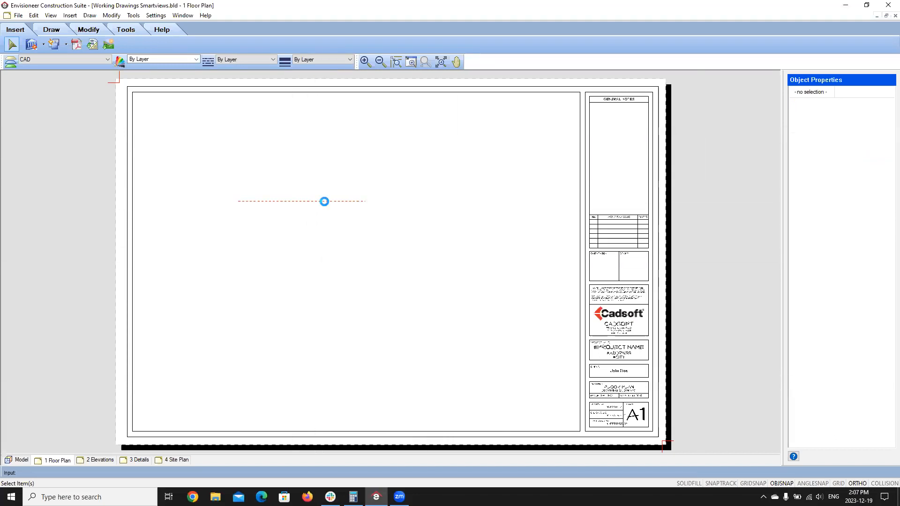
Step: Set the line's line type back to By Layer and delete the line
left_click(323, 201)
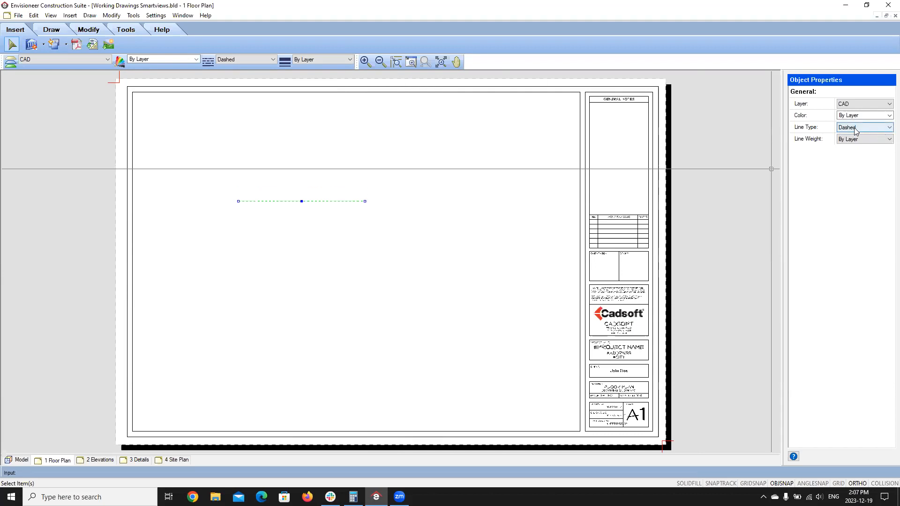
left_click(889, 128)
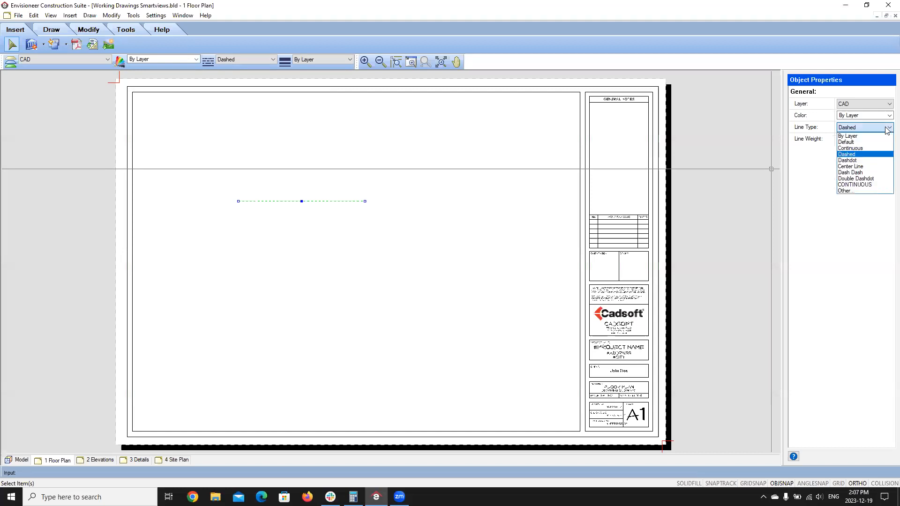
left_click(854, 133)
left_click(408, 208)
left_click(345, 201)
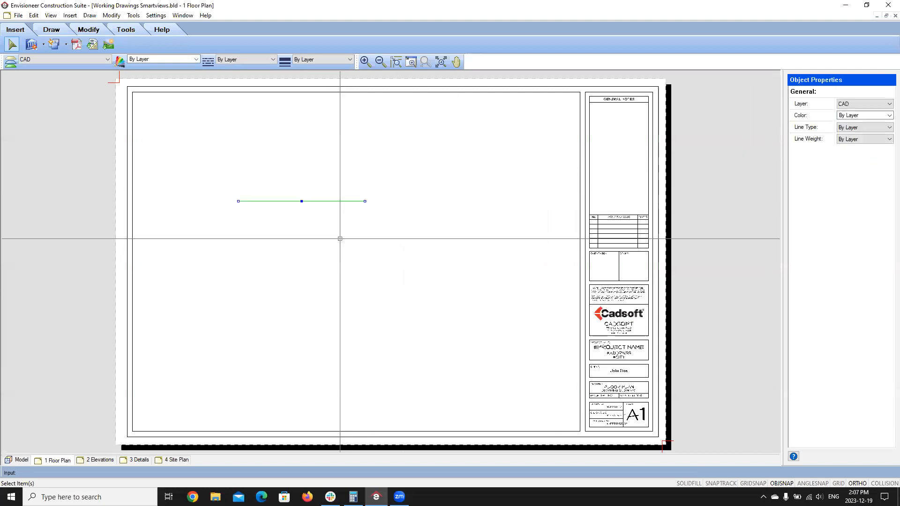
key("Delete")
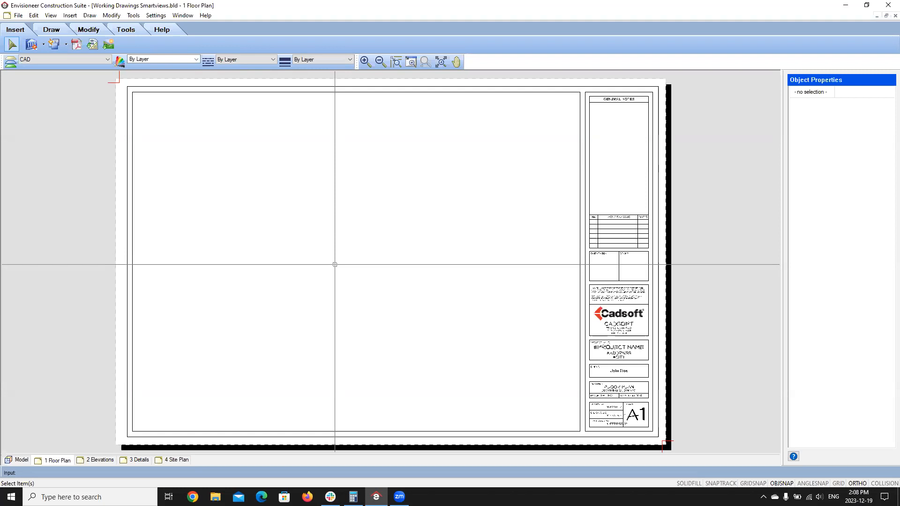
Step: Return to the model and examine the Dimension Auto Exterior options in the document settings
left_click(19, 460)
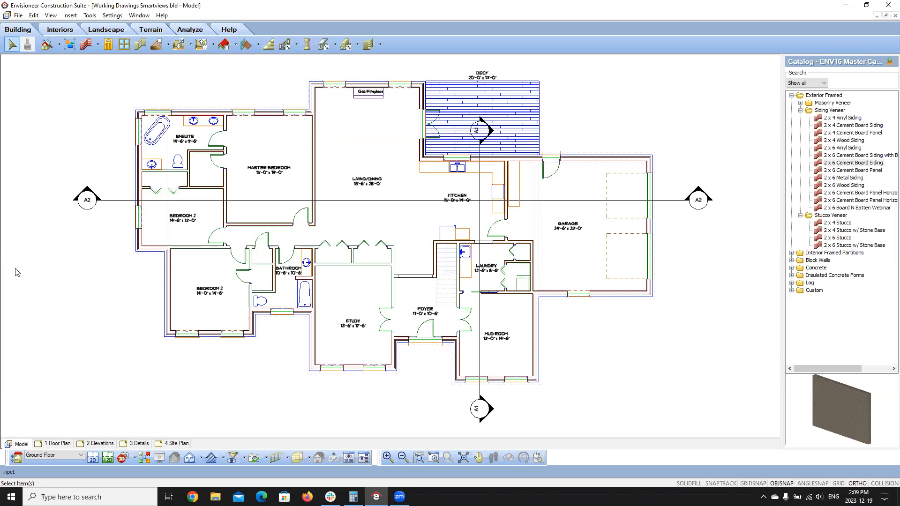
left_click(114, 16)
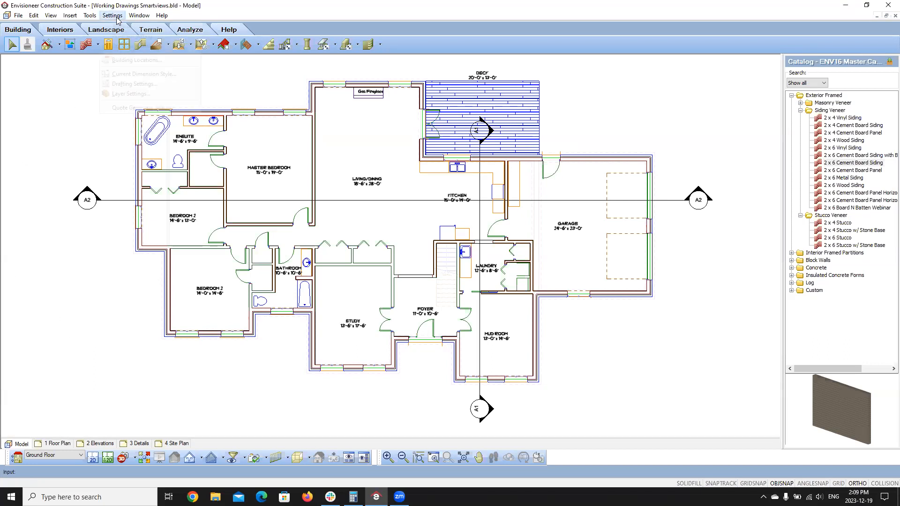
left_click(132, 47)
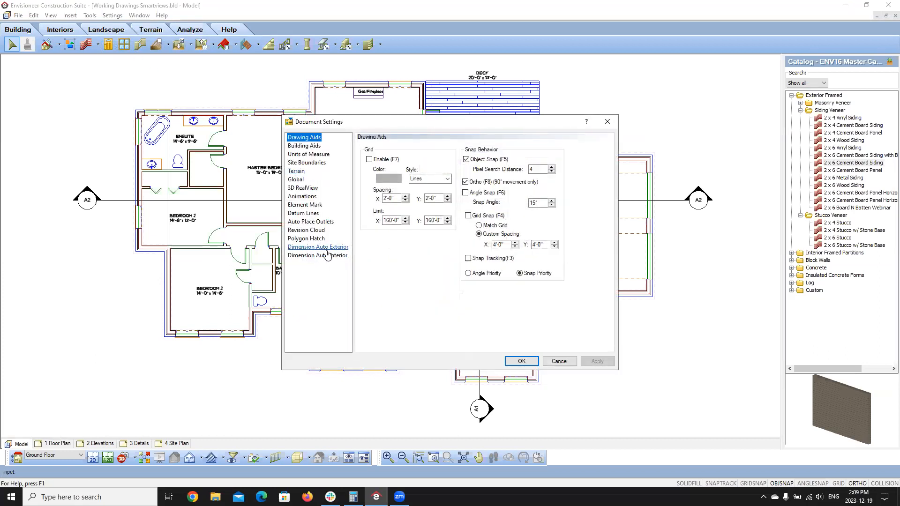
left_click(327, 249)
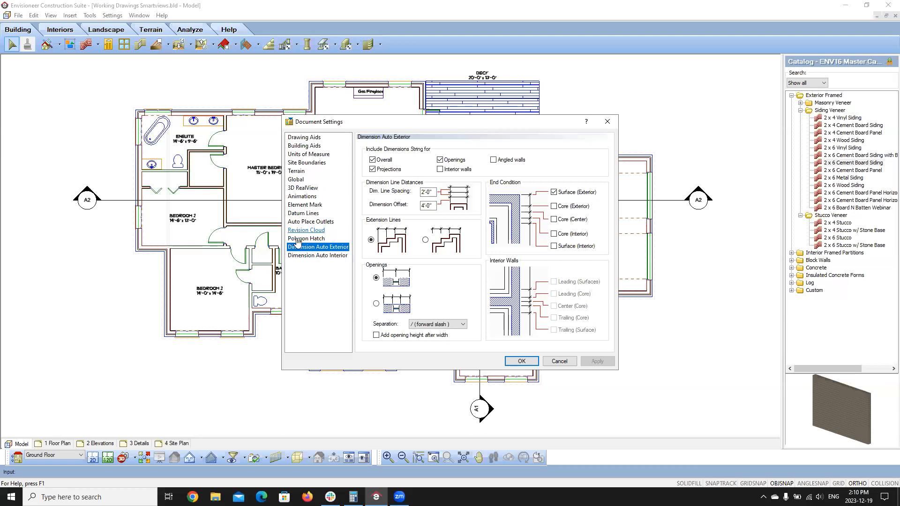
Step: Set automatic interior dimensions to measure to the Leading Edge (Surface) and Trailing Edge (Surface) instead of Center (Core), and apply
left_click(317, 256)
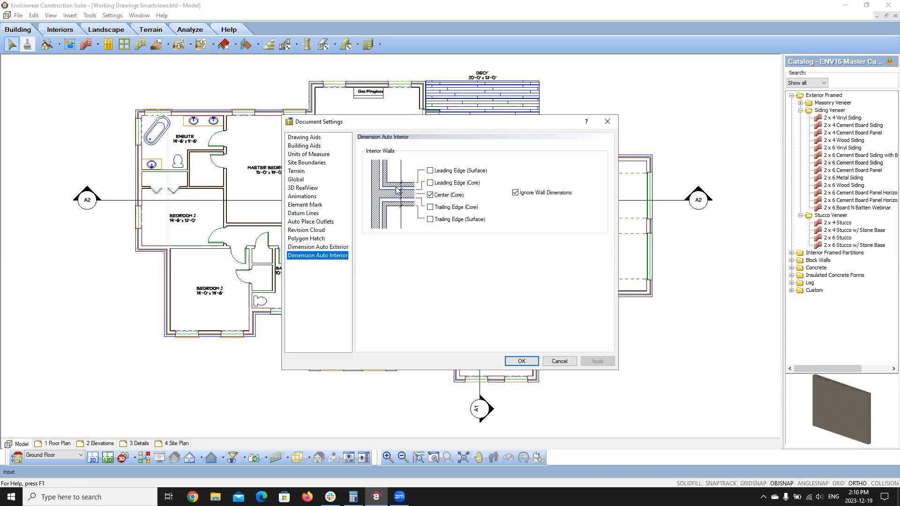
left_click(430, 171)
left_click(433, 220)
left_click(431, 196)
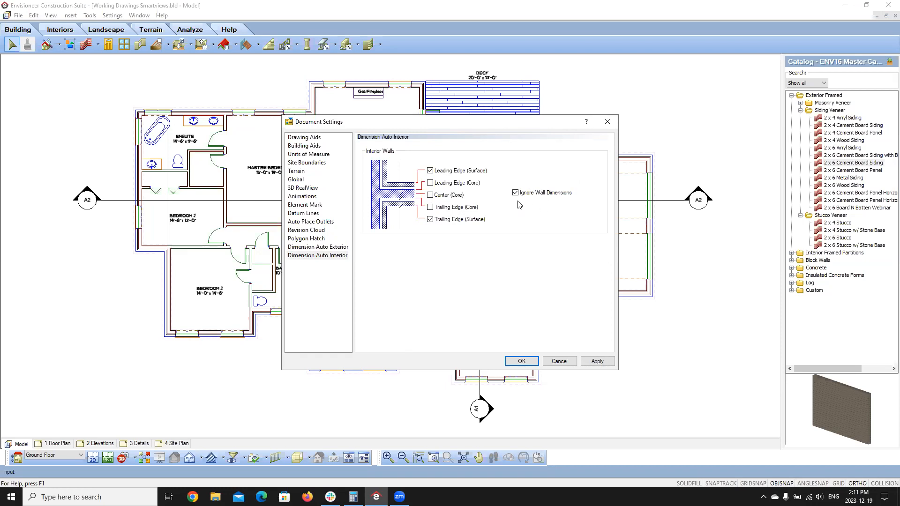
left_click(597, 364)
left_click(521, 362)
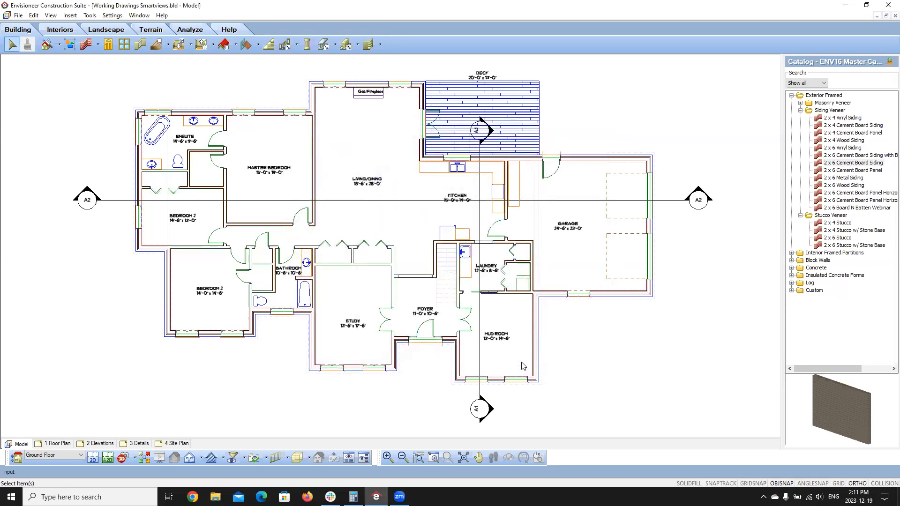
Step: Add automatic exterior dimensions around the ground floor plan
left_click(87, 17)
mouse_move(105, 41)
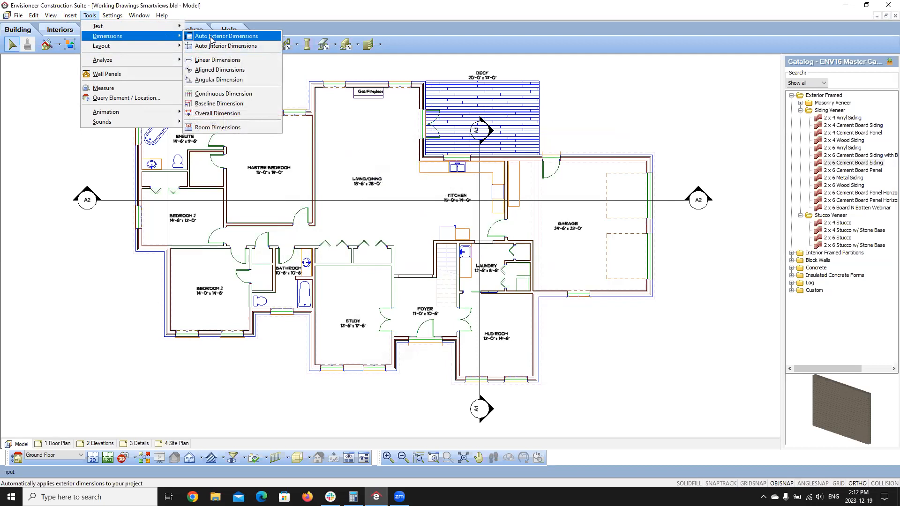
left_click(210, 37)
scroll(236, 156, "down", 2)
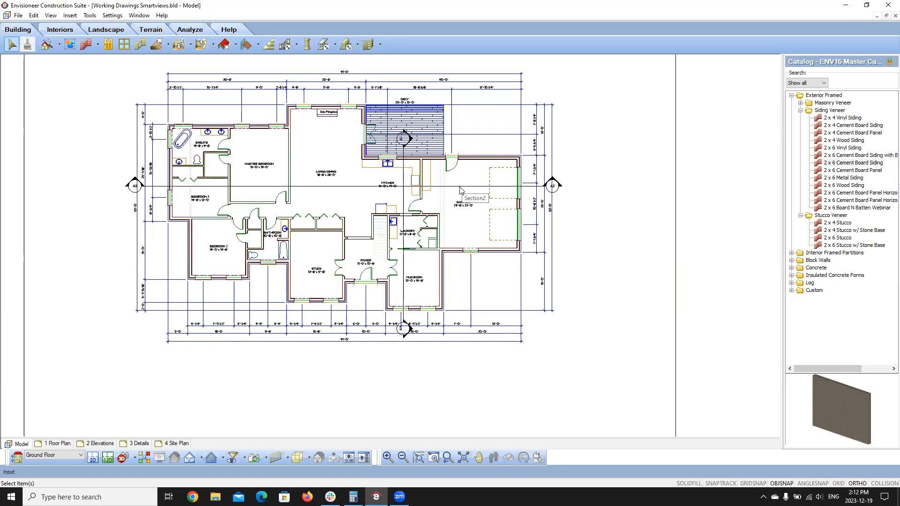
scroll(245, 246, "up", 2)
scroll(244, 246, "up", 1)
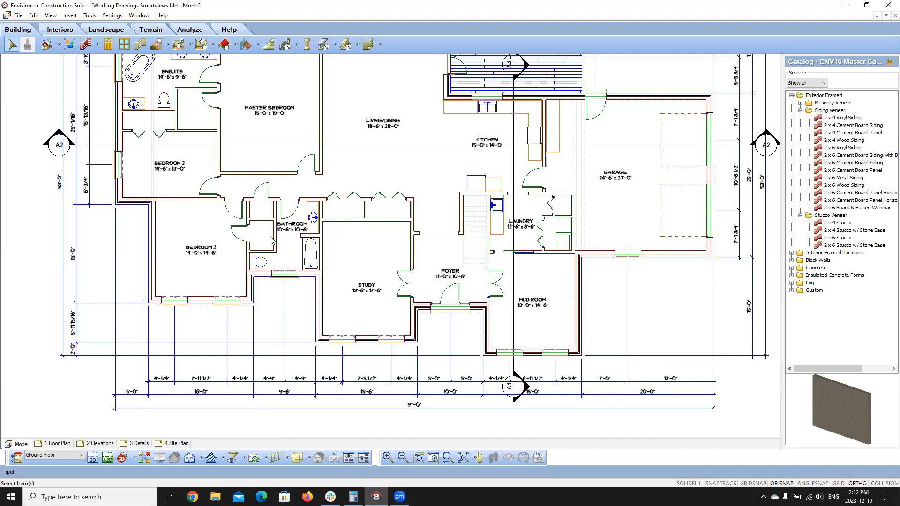
Step: Place a vertical automatic interior dimension string, with a line about 33' long, through the ensuite and the bedroom below it
left_click(97, 15)
mouse_move(100, 38)
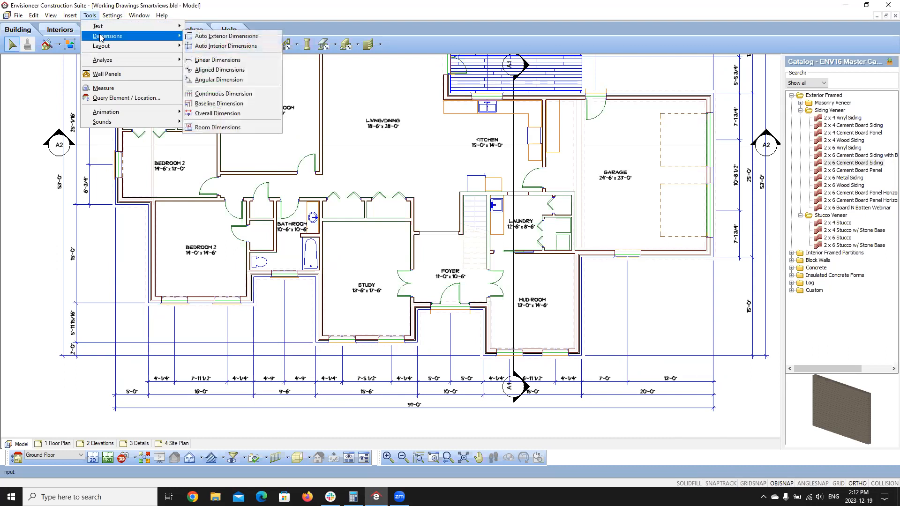
left_click(233, 47)
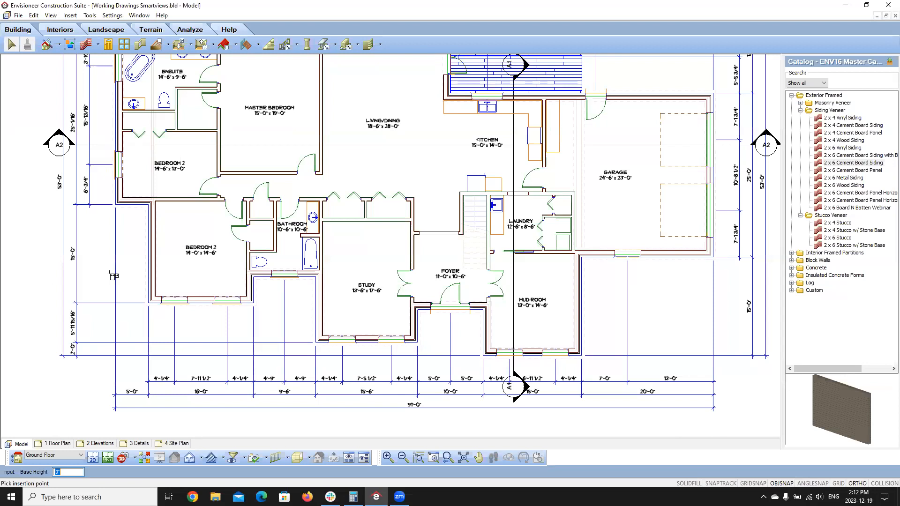
scroll(112, 277, "down", 2)
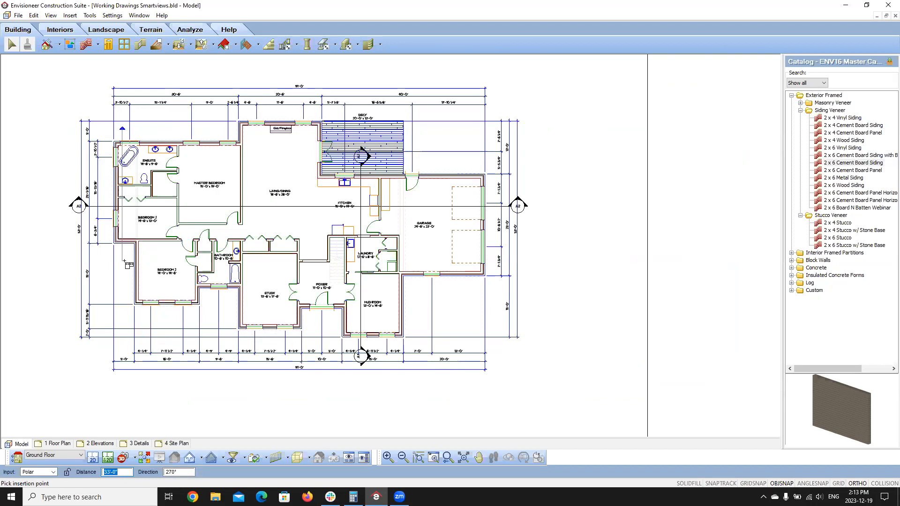
left_click(125, 261)
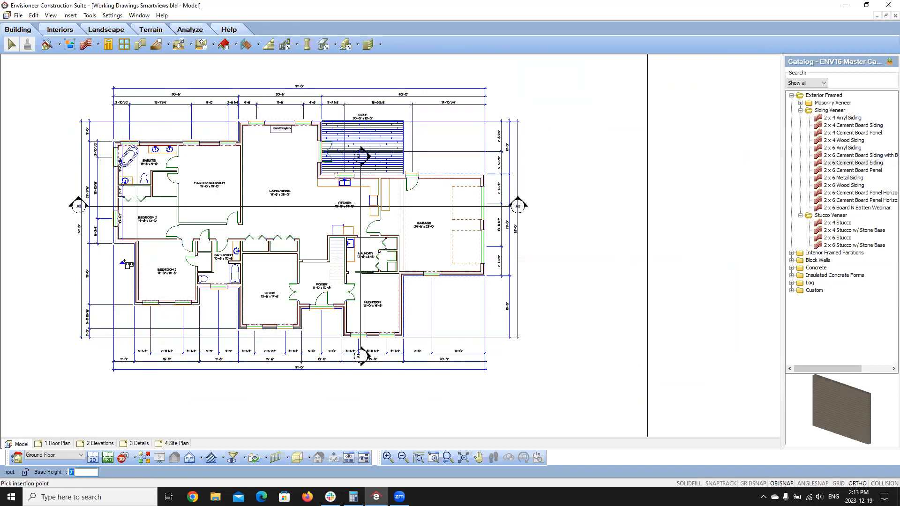
scroll(134, 192, "up", 3)
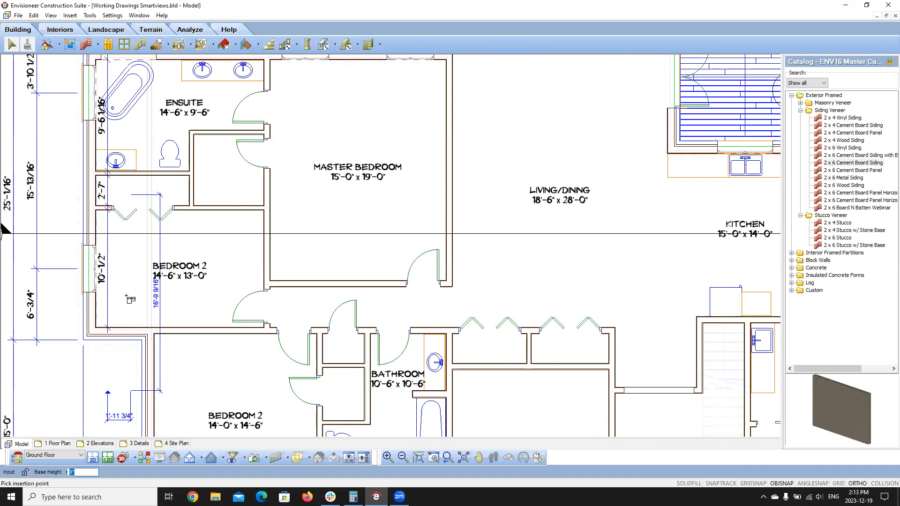
Step: Turn off Ignore Wall Dimensions for automatic interior dimensions in the document settings and apply the change
left_click(112, 16)
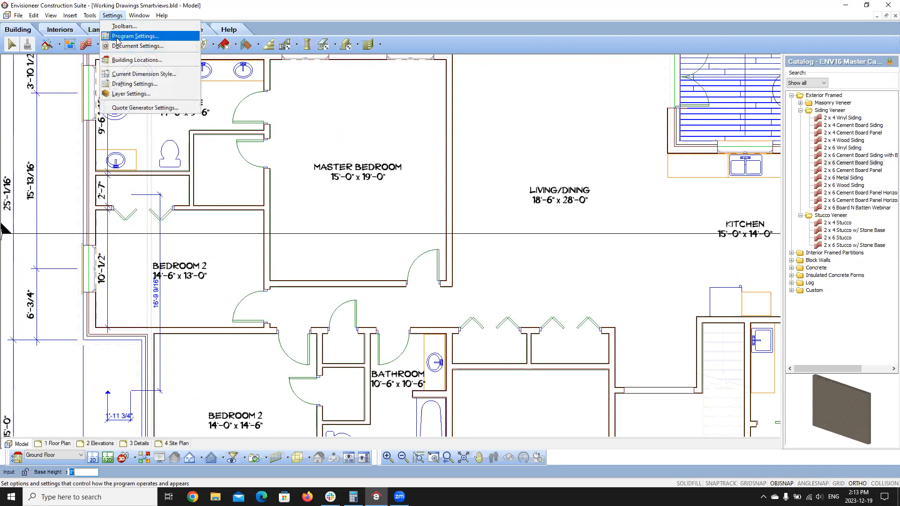
left_click(135, 46)
left_click(317, 256)
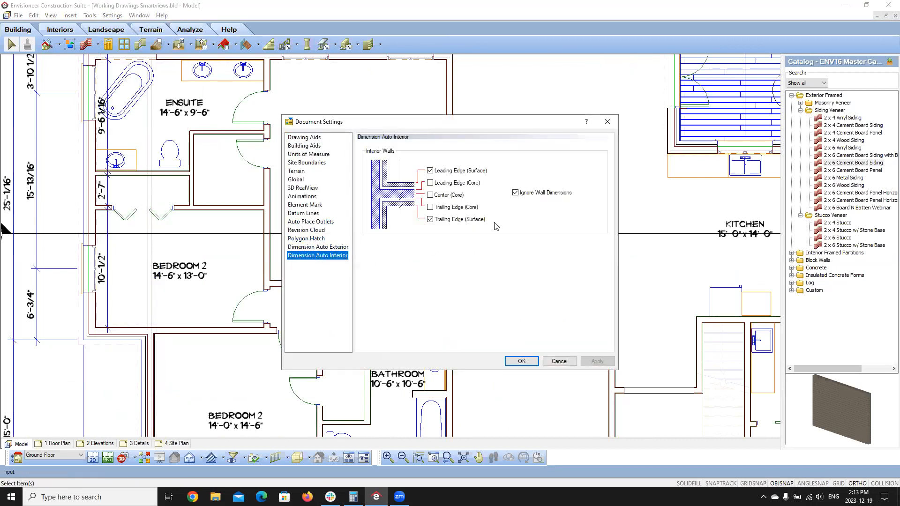
left_click(516, 192)
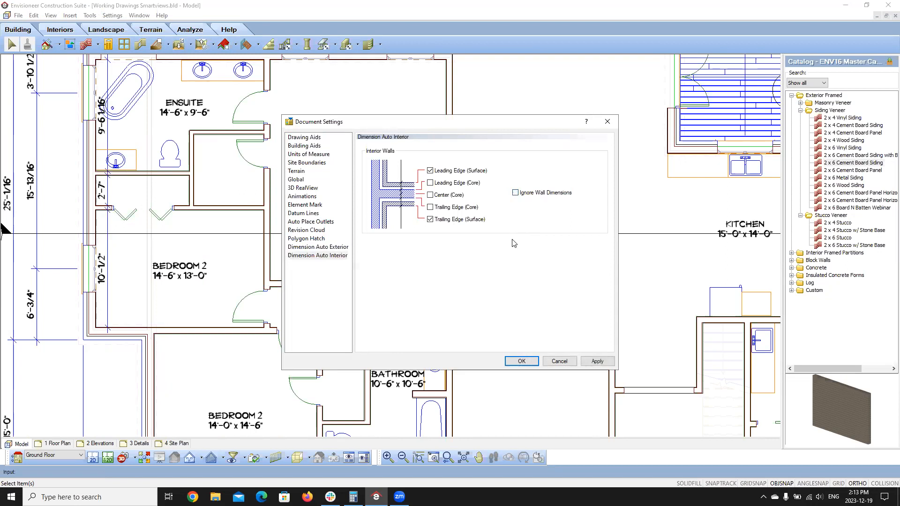
left_click(598, 361)
left_click(524, 363)
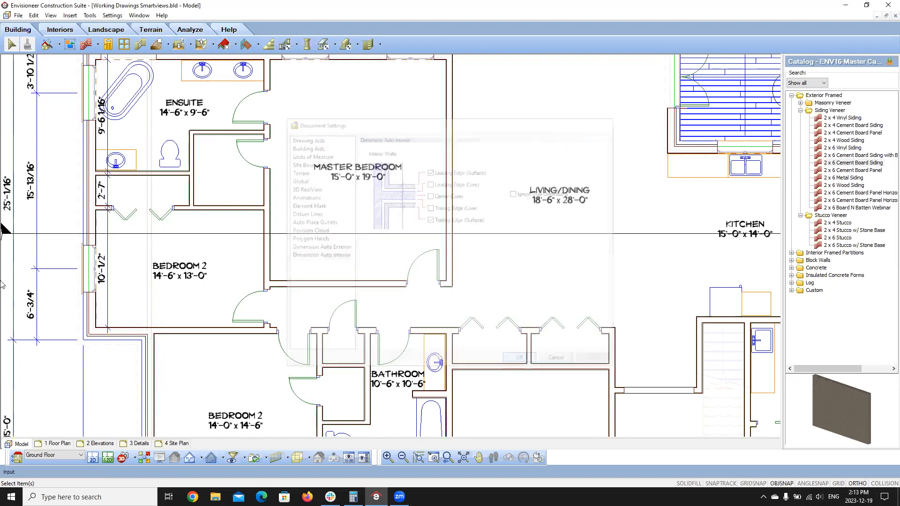
Step: Place a horizontal automatic interior dimension string through the lower bedroom, bathroom, study, foyer and mud room
scroll(40, 280, "down", 2)
middle_click_drag(198, 325, 229, 258)
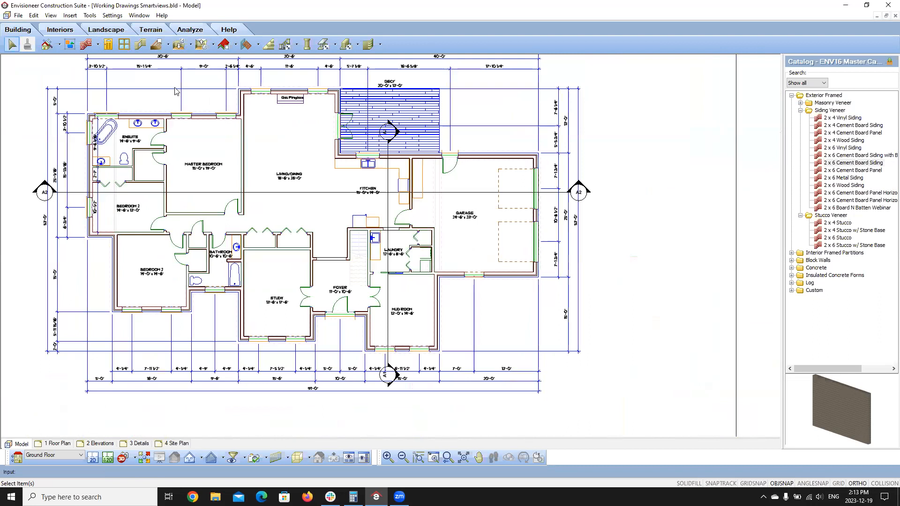
left_click(94, 19)
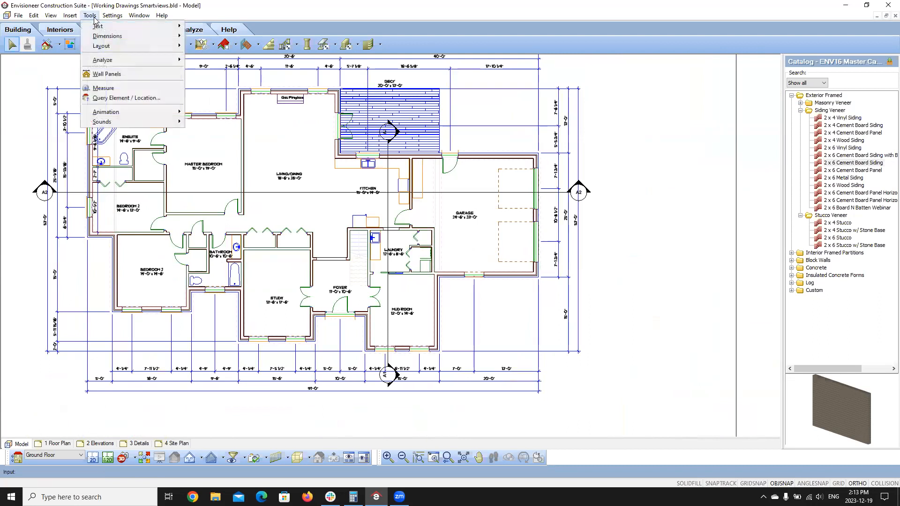
mouse_move(108, 36)
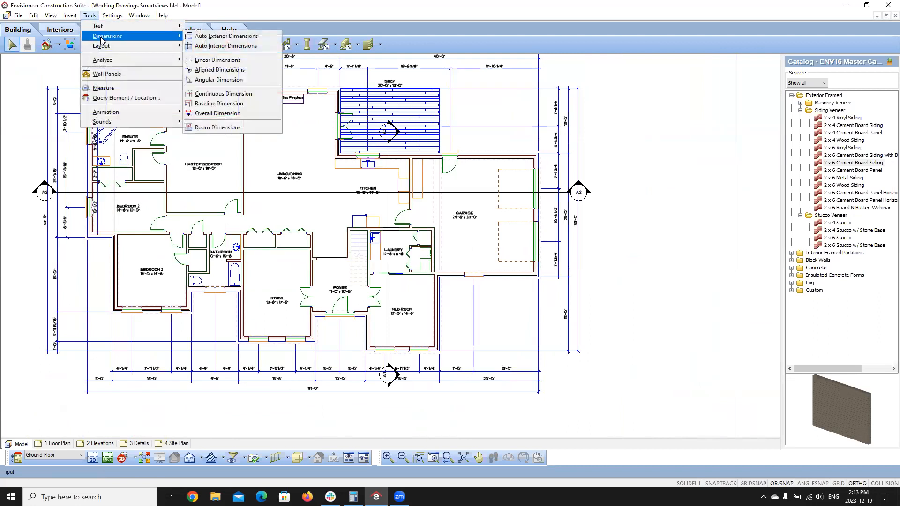
left_click(226, 46)
left_click(100, 281)
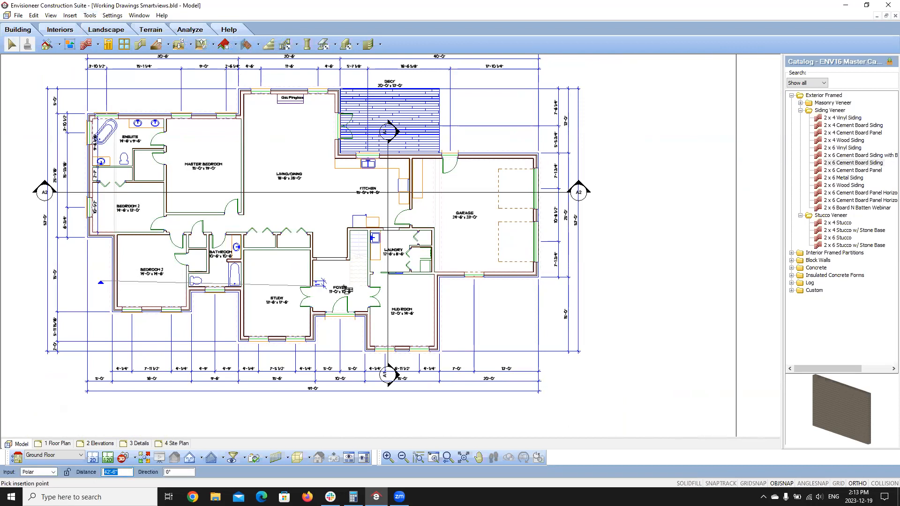
left_click(466, 278)
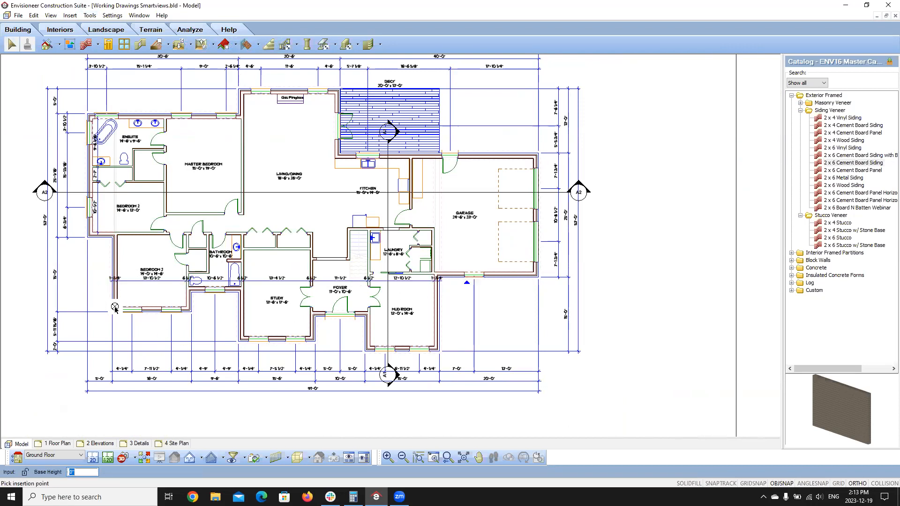
scroll(104, 303, "up", 5)
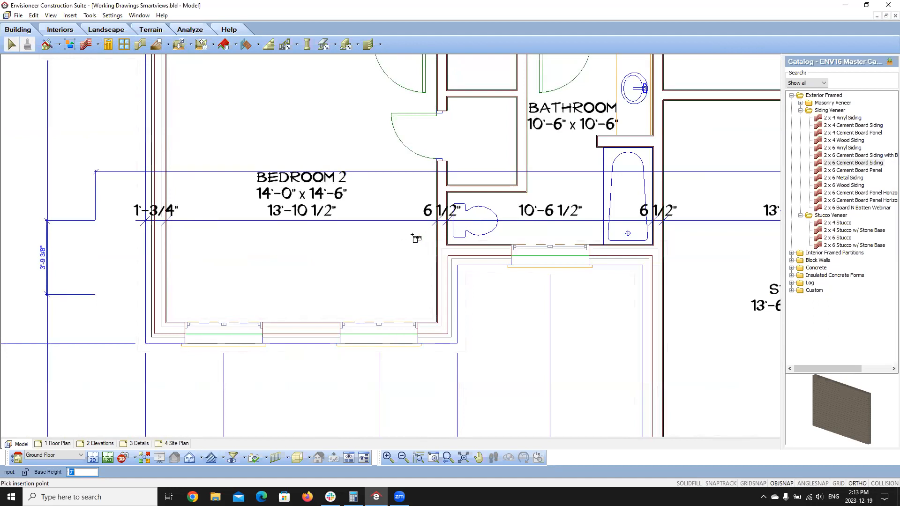
scroll(384, 248, "down", 5)
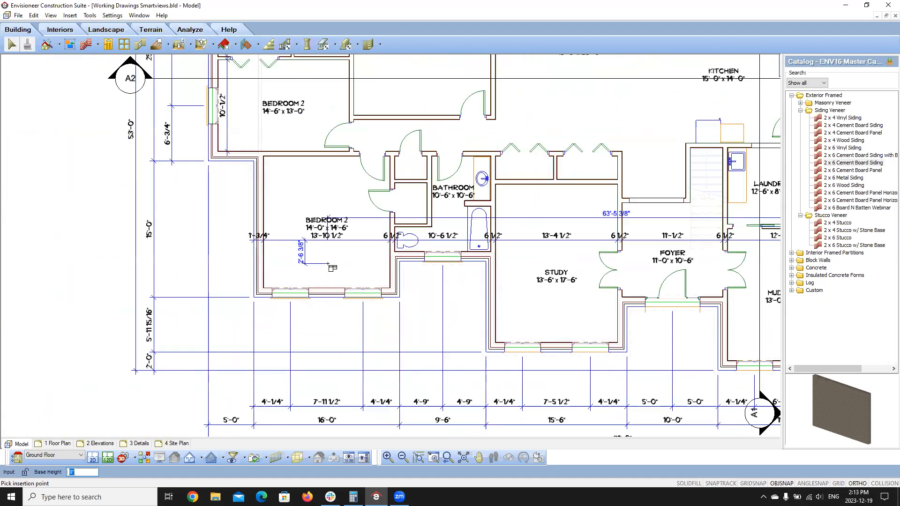
right_click(219, 268)
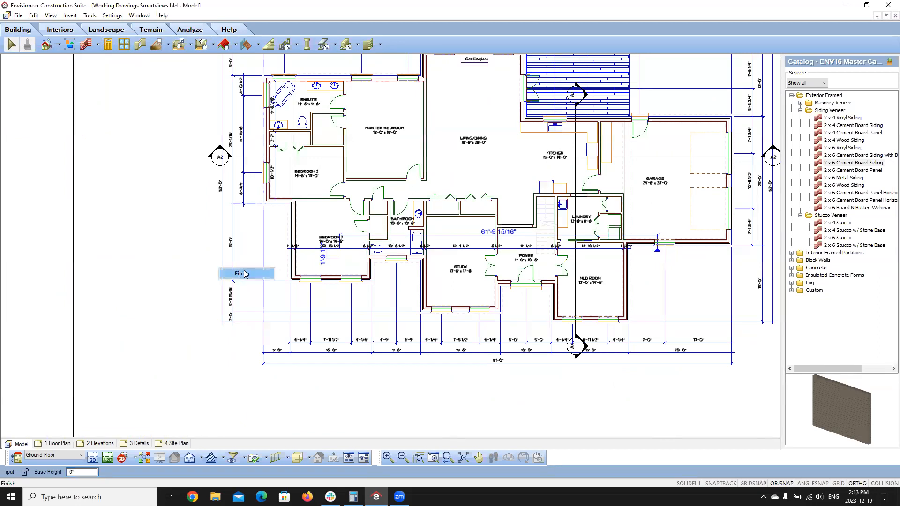
left_click(242, 274)
Step: Delete the horizontal interior dimensions one by one, from the lower bedroom's outer wall across to the mud room
left_click(34, 15)
left_click(54, 34)
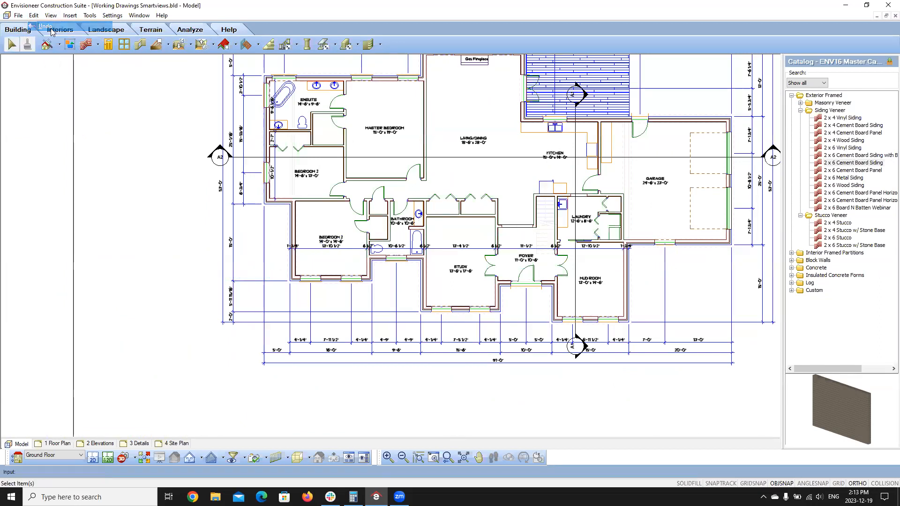
left_click(308, 259)
scroll(308, 259, "up", 5)
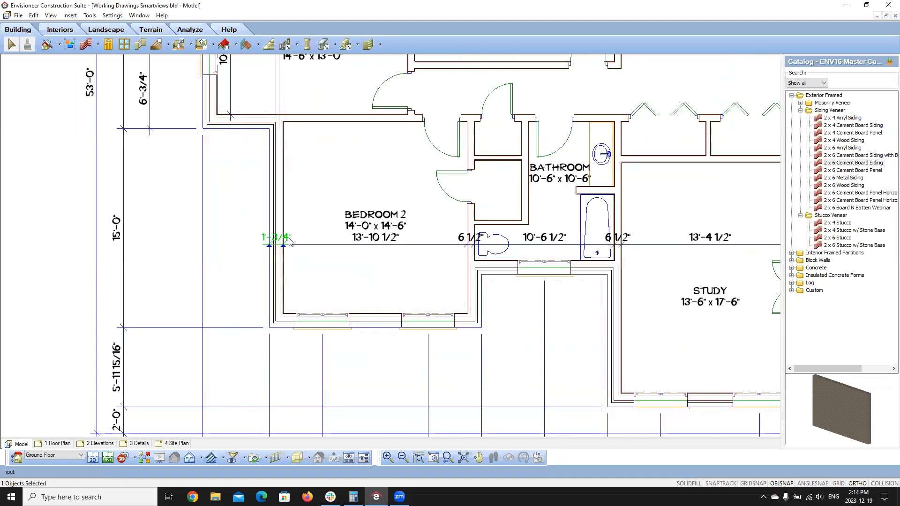
key("Delete")
left_click(296, 244)
key("Delete")
left_click(471, 242)
key("Delete")
left_click(539, 244)
key("Delete")
left_click(618, 243)
key("Delete")
left_click(694, 244)
key("Delete")
scroll(378, 222, "down", 5)
left_click(586, 233)
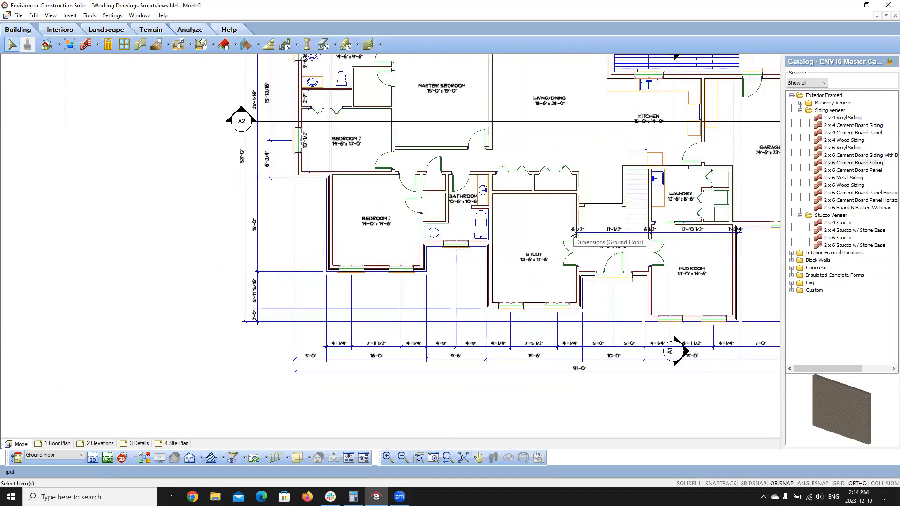
key("Delete")
left_click(612, 233)
key("Delete")
left_click(657, 232)
key("Delete")
left_click(668, 235)
key("Delete")
Step: Undo the accidental deletion of the mud room's exterior wall on the garage side
left_click(734, 243)
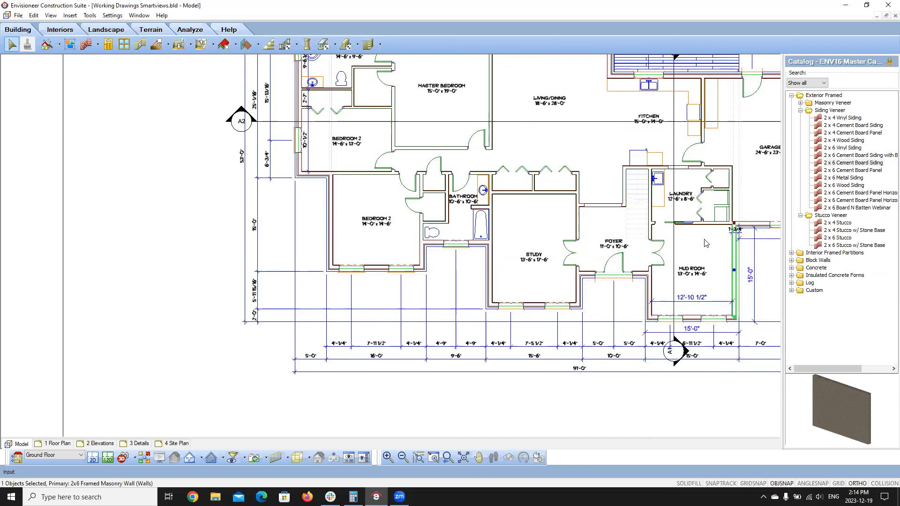
key("Delete")
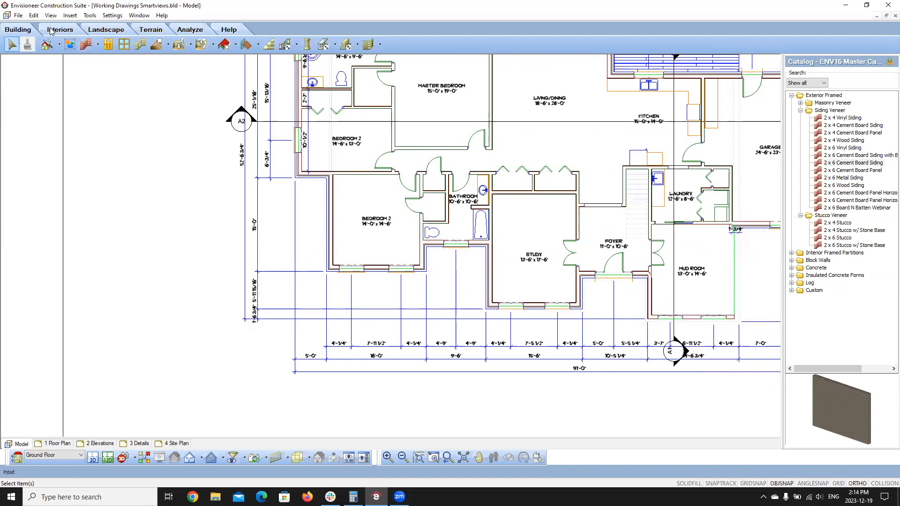
left_click(36, 14)
left_click(46, 25)
Step: Remove the leftover interior dimensions at the mud room wall and through the ensuite and the bedroom below it
scroll(748, 237, "up", 2)
scroll(748, 237, "up", 1)
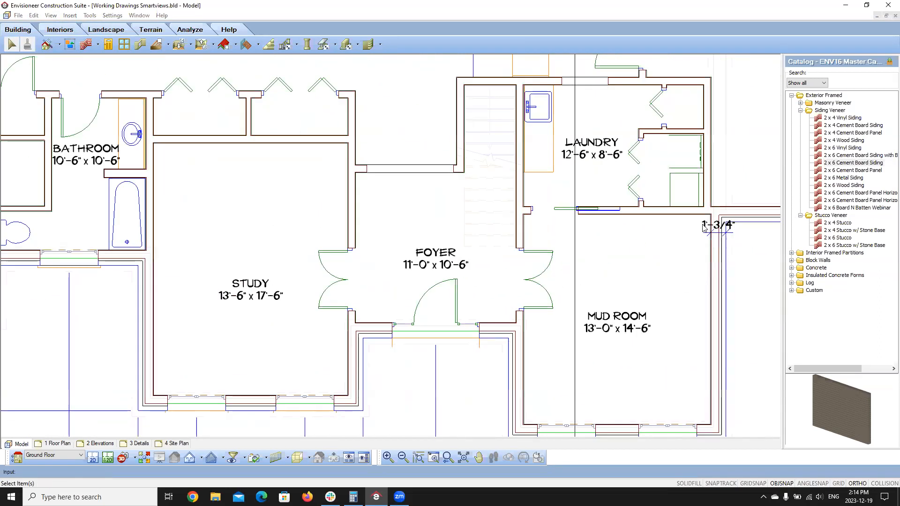
scroll(582, 251, "down", 3)
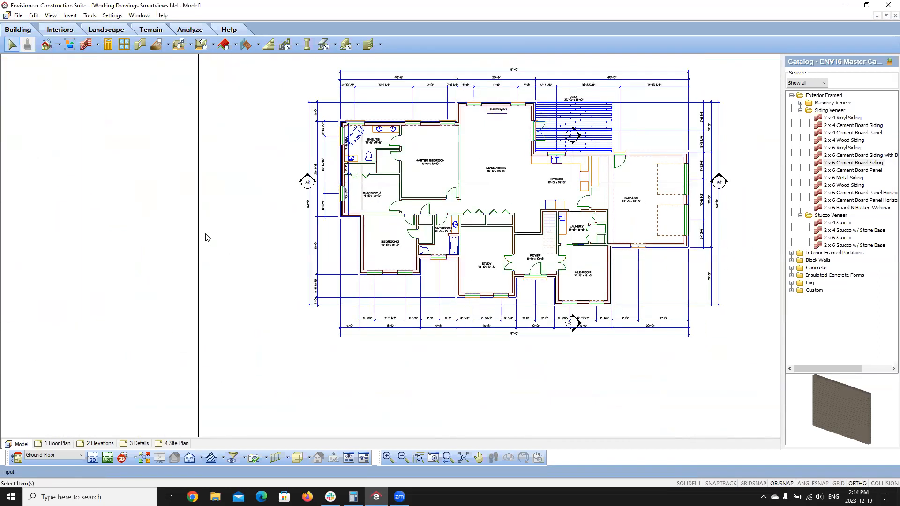
scroll(368, 173, "up", 3)
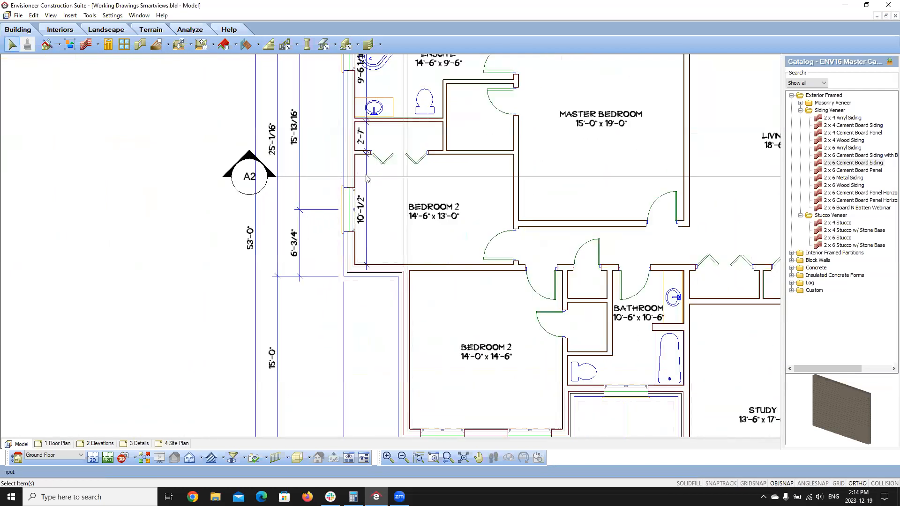
left_click(367, 130)
scroll(223, 223, "down", 3)
scroll(408, 238, "down", 3)
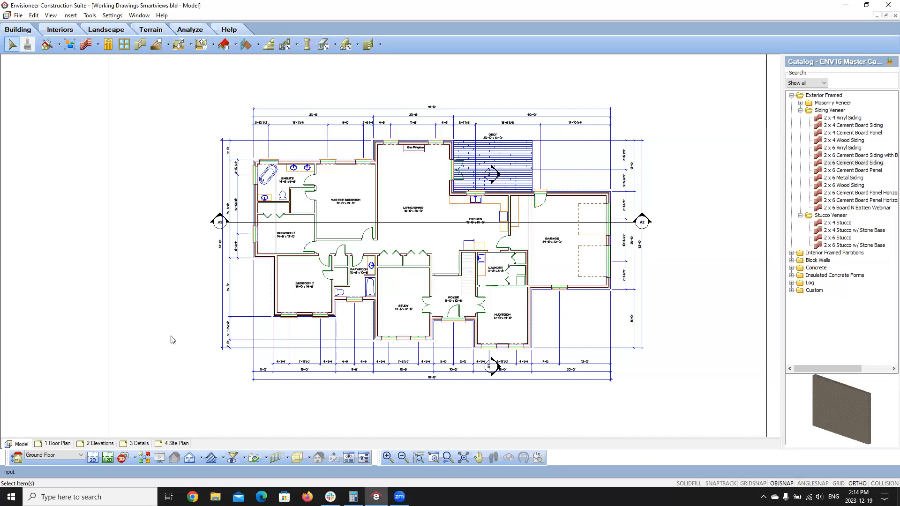
Step: Switch to the 1 Floor Plan sheet and start defining a new SmartView
left_click(53, 443)
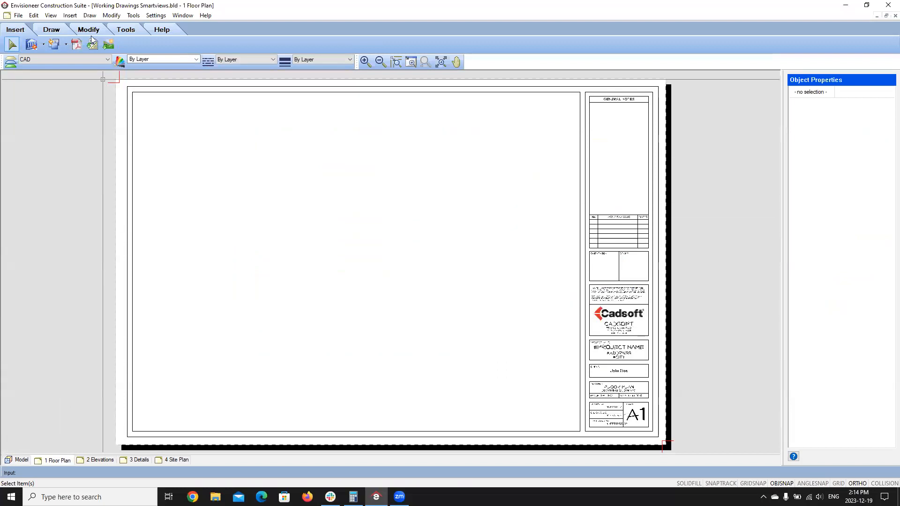
left_click(71, 16)
mouse_move(96, 26)
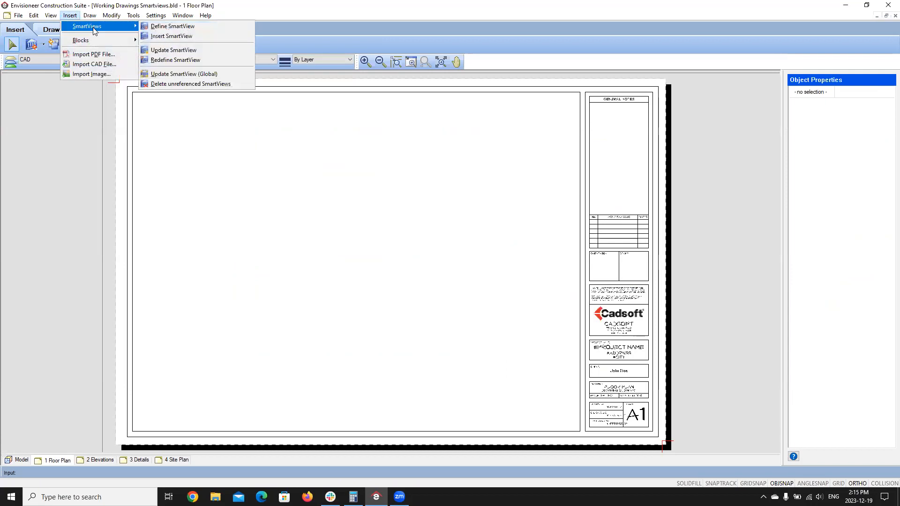
left_click(167, 26)
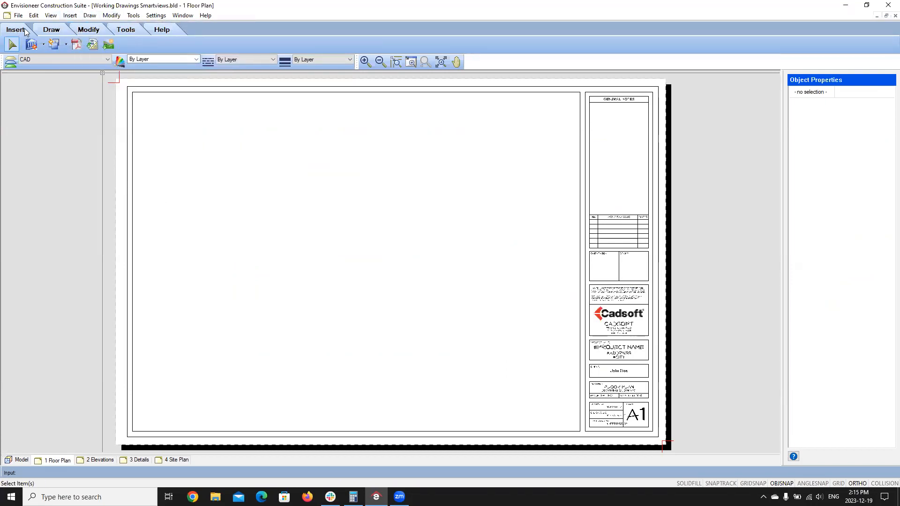
left_click(43, 45)
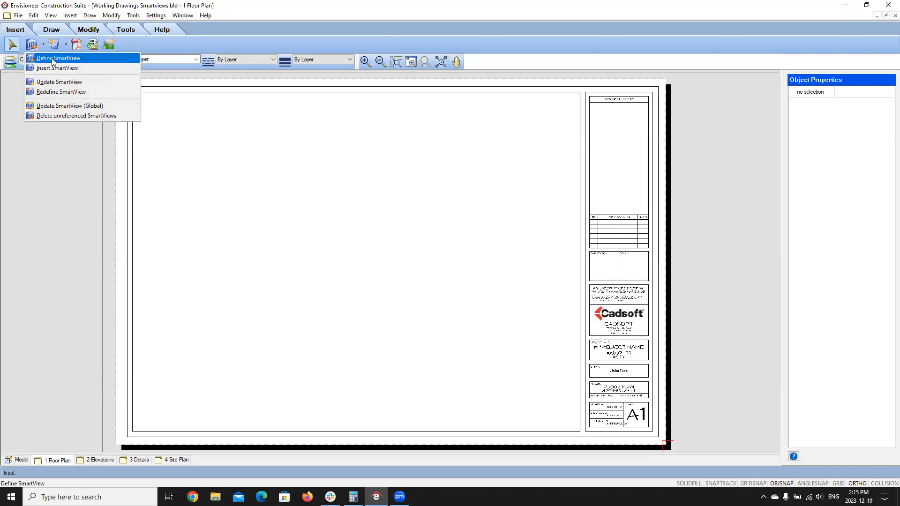
left_click(53, 58)
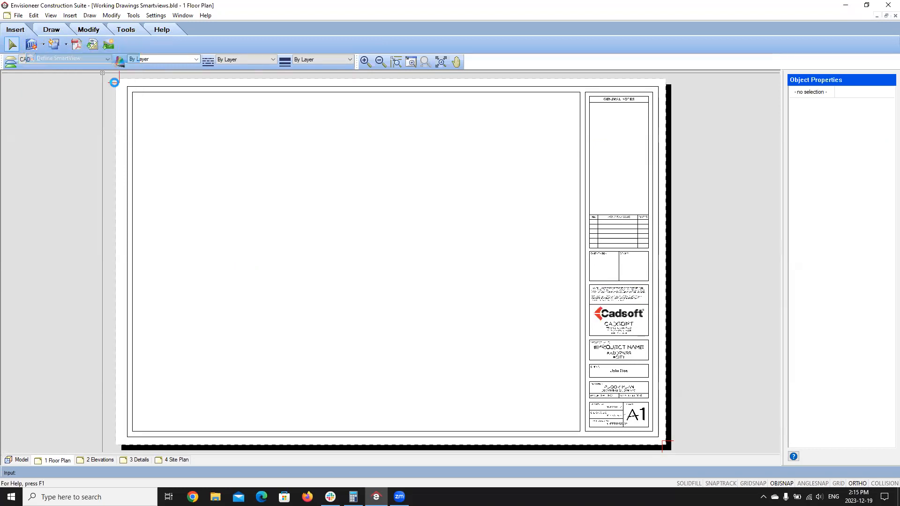
left_click(178, 112)
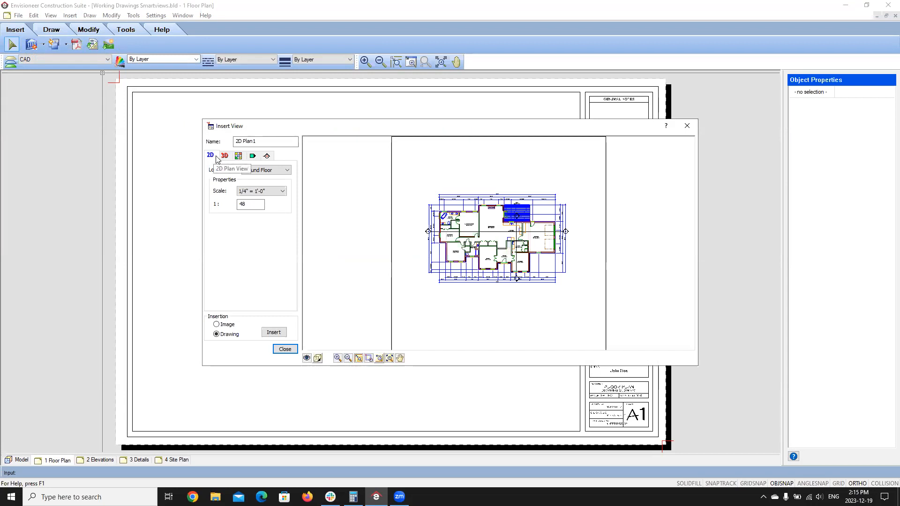
Step: Name the 2D plan view Ground Floor Plan and set its location to Ground Floor
left_click(262, 143)
left_click_drag(262, 141, 223, 153)
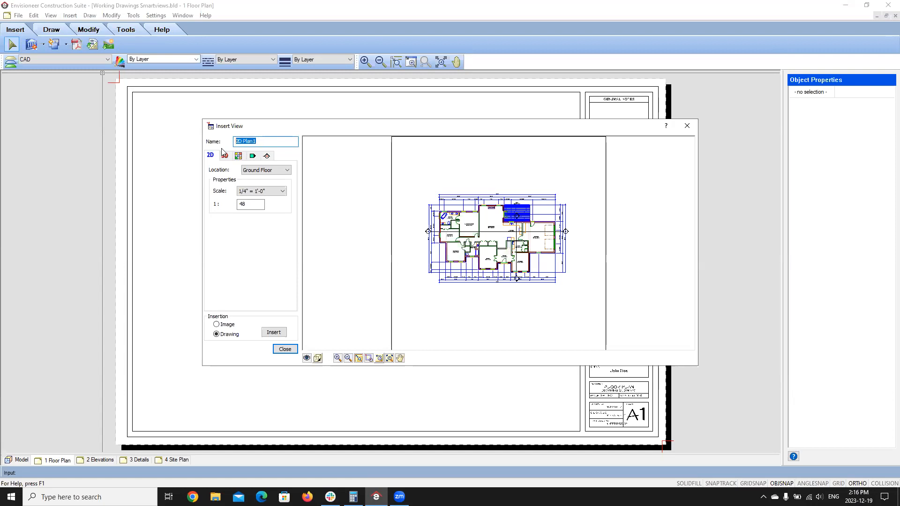
type("Ground Floor Pla")
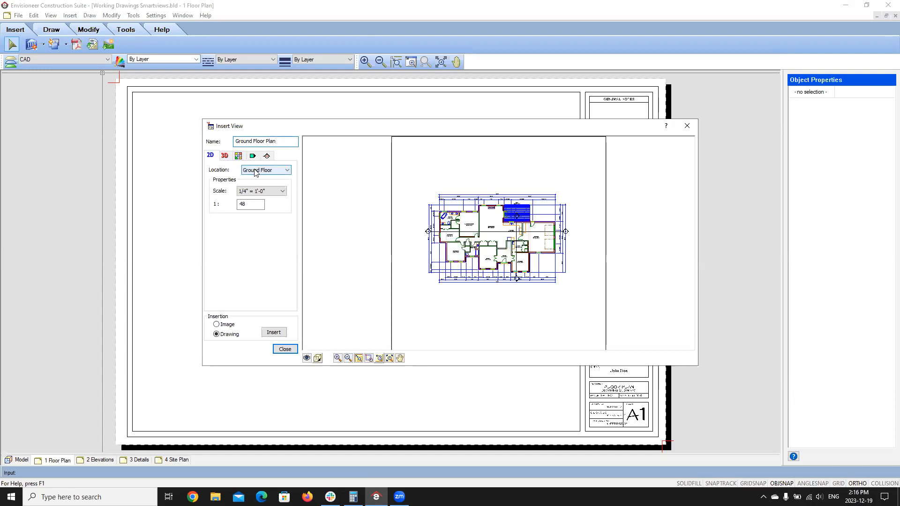
left_click(288, 170)
left_click(258, 179)
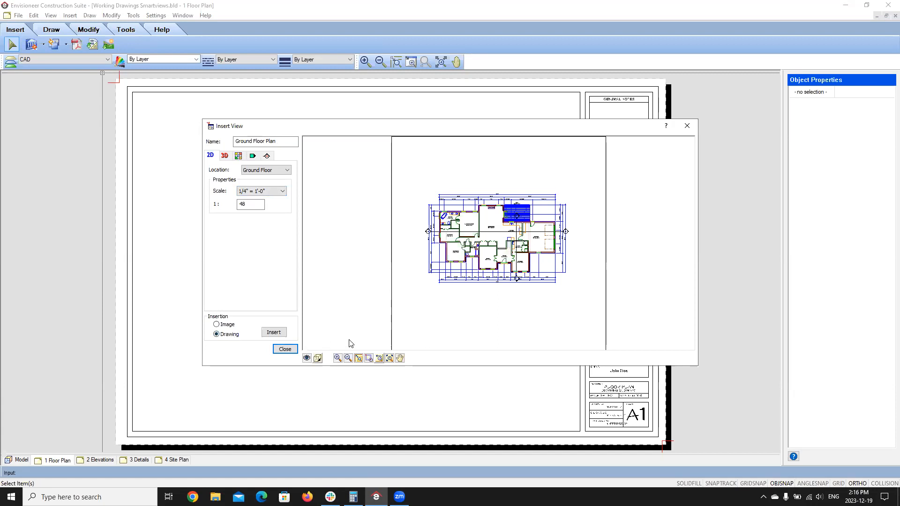
Step: In the view's filter, hide all elements on the Foundation and Second Floor locations
left_click(307, 358)
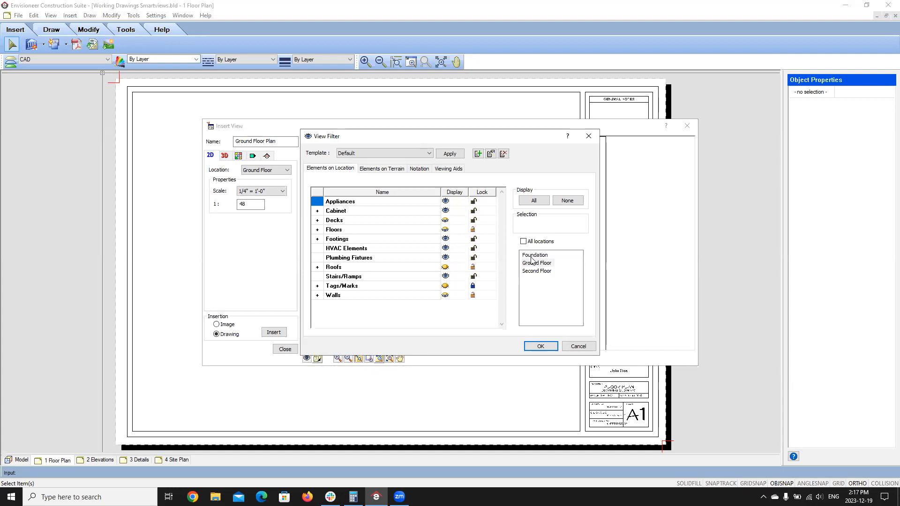
left_click(533, 256)
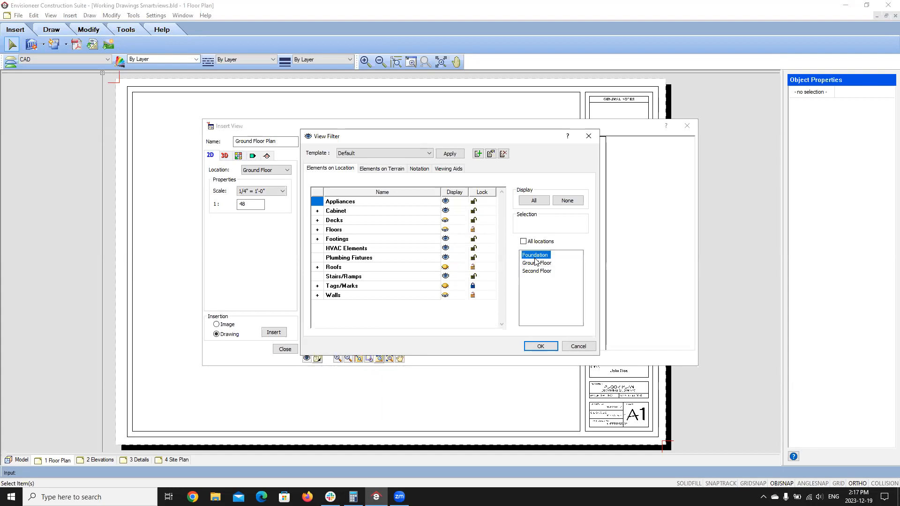
left_click(576, 203)
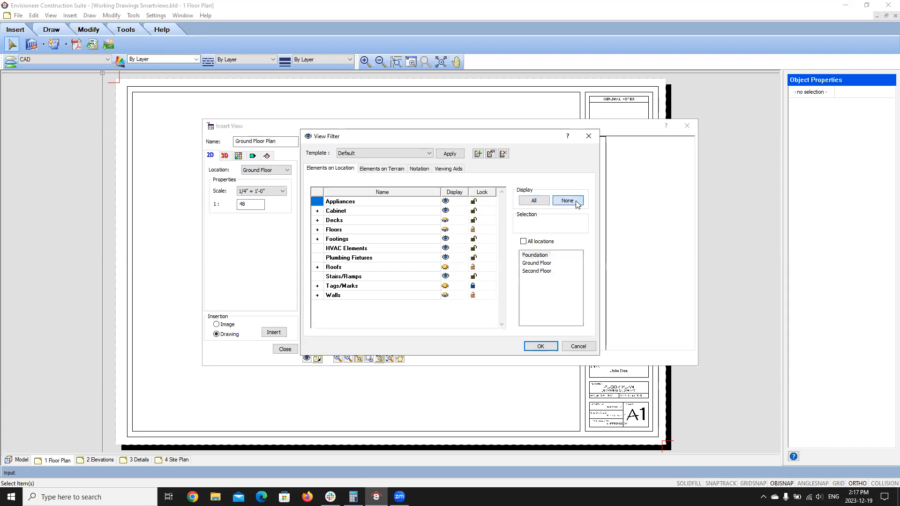
left_click(538, 273)
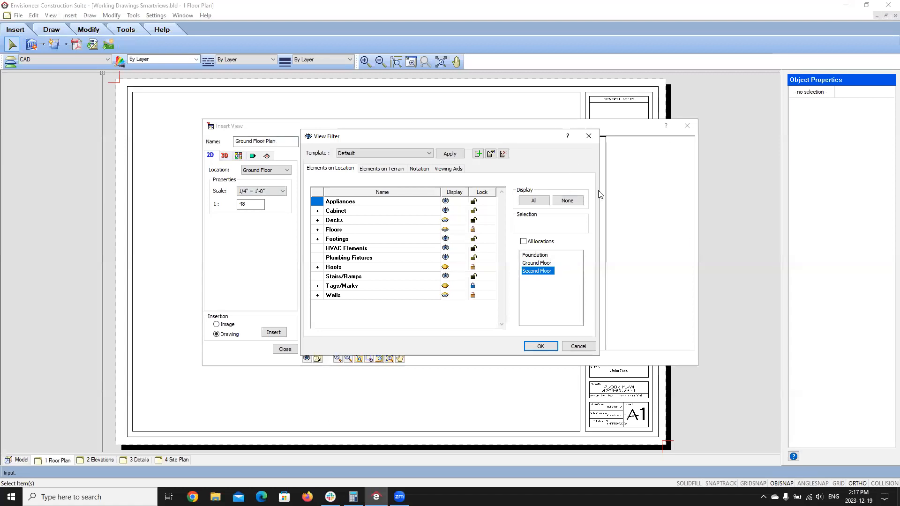
left_click(568, 201)
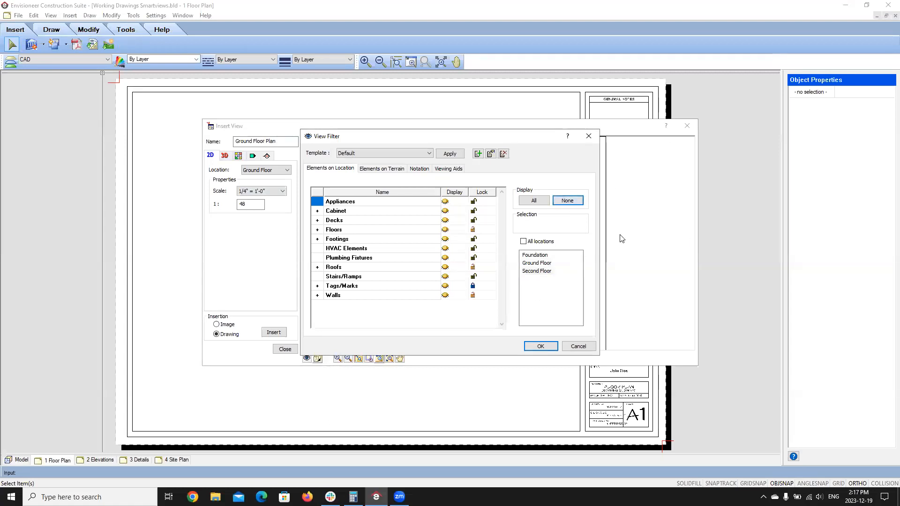
Step: Check the Ground Floor elements, hide the terrain, review the notation and viewing aids, and accept the view filter
left_click(543, 264)
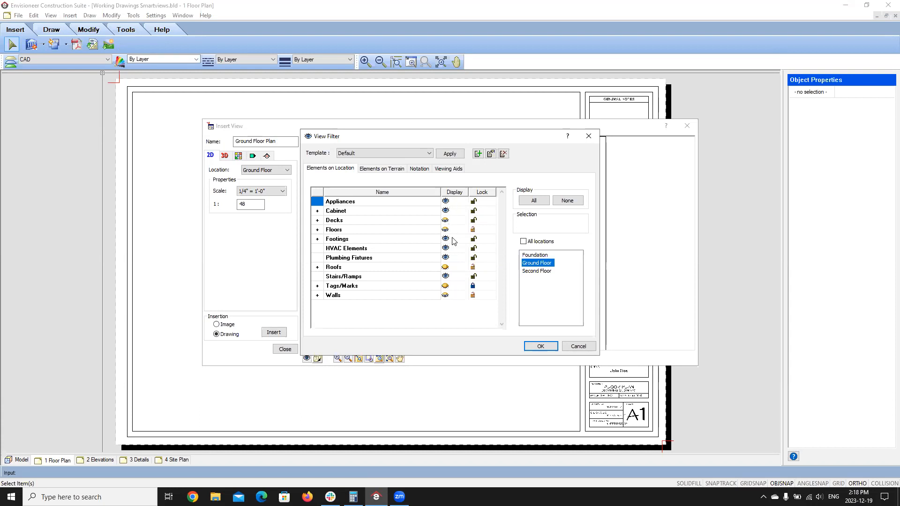
left_click(393, 171)
left_click(446, 202)
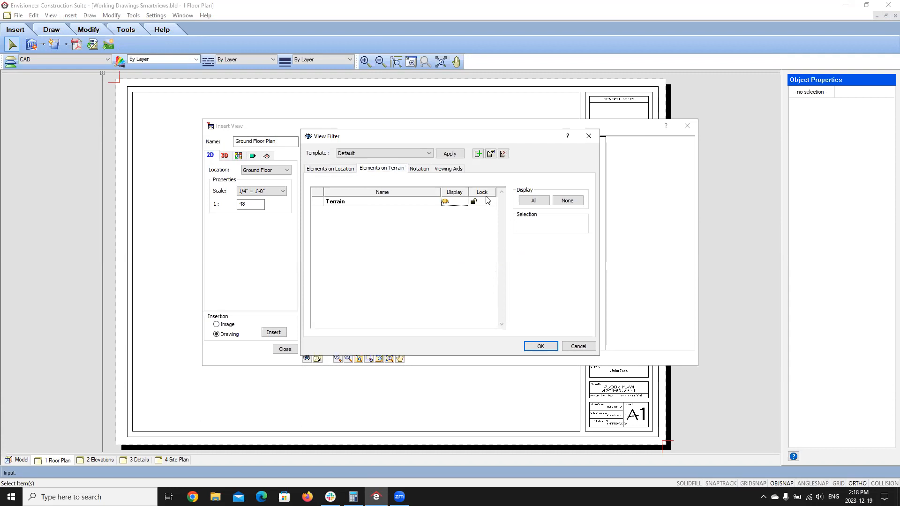
left_click(415, 172)
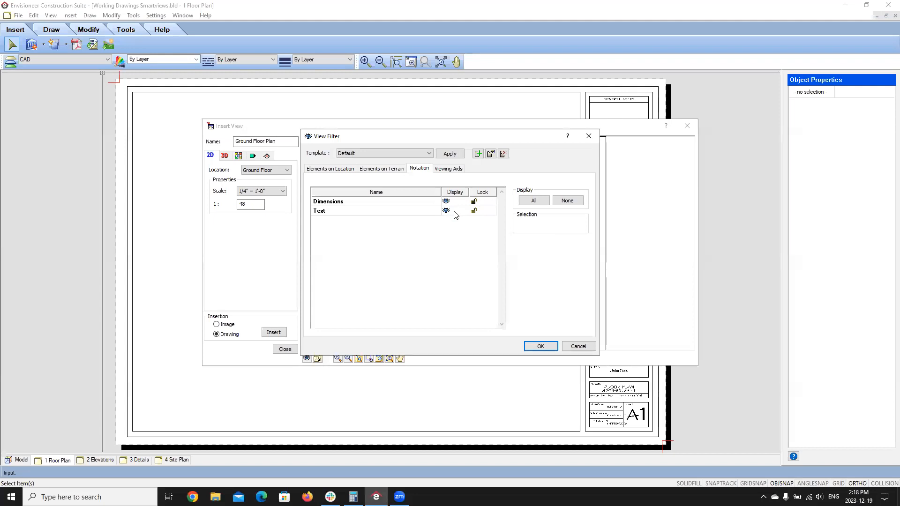
left_click(454, 169)
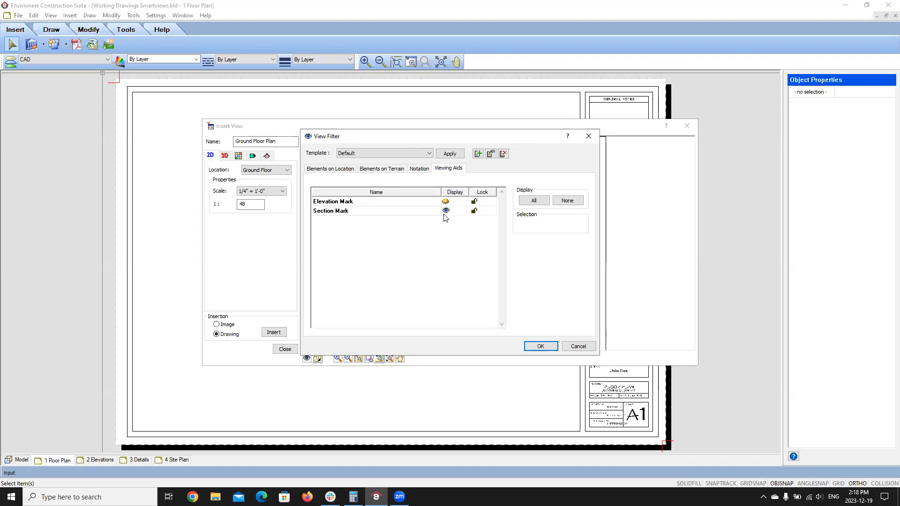
left_click(542, 346)
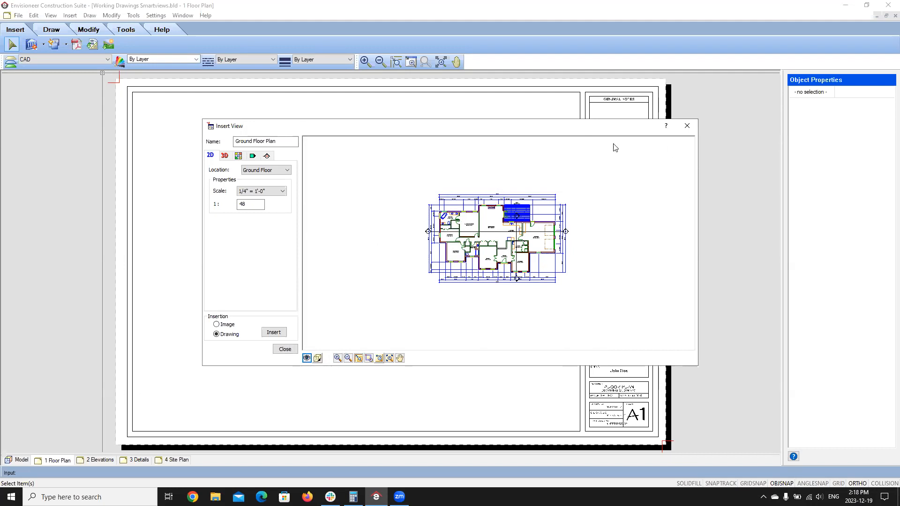
Step: Insert the Ground Floor Plan view as a drawing in the middle of the floor plan sheet's drawing area
middle_click_drag(603, 255, 407, 250)
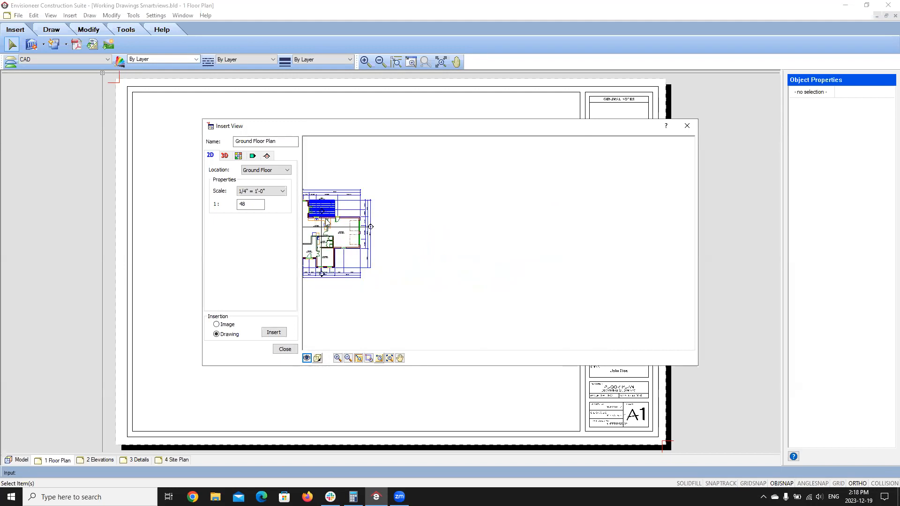
middle_click_drag(381, 257, 575, 267)
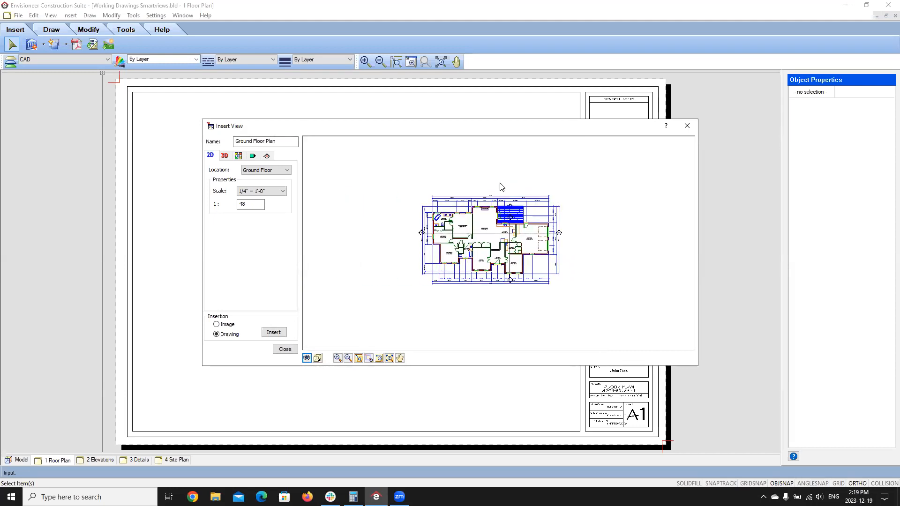
left_click(390, 358)
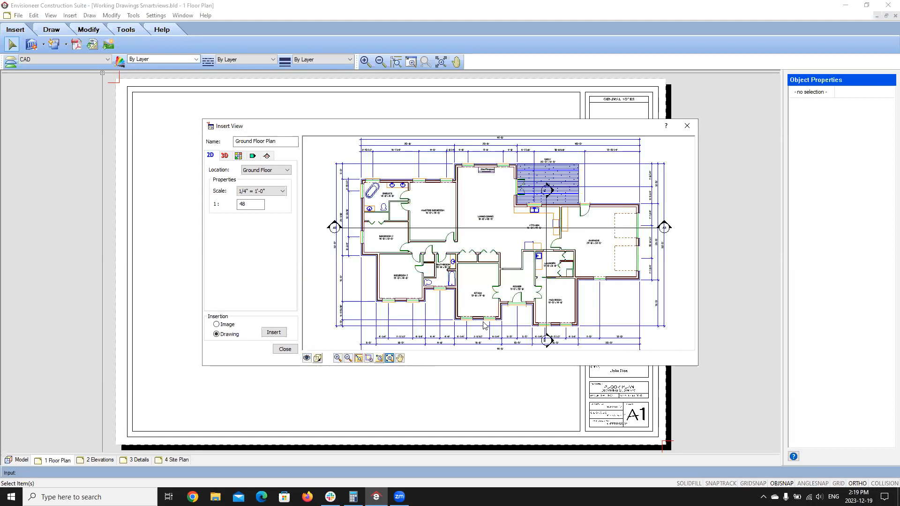
left_click(347, 360)
left_click(348, 360)
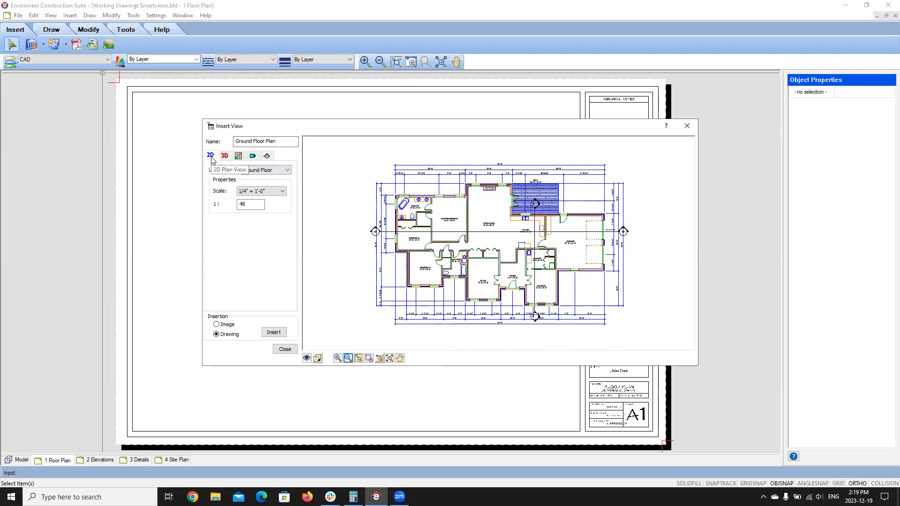
left_click(279, 141)
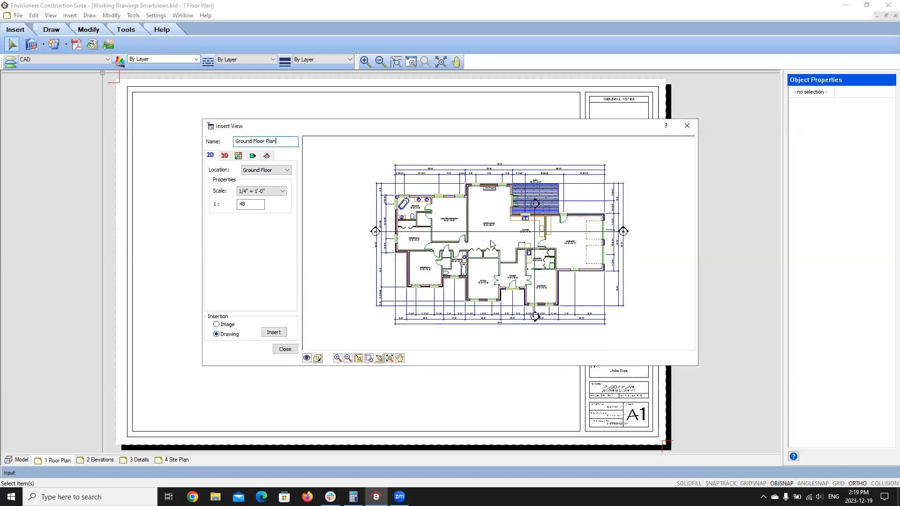
left_click(274, 333)
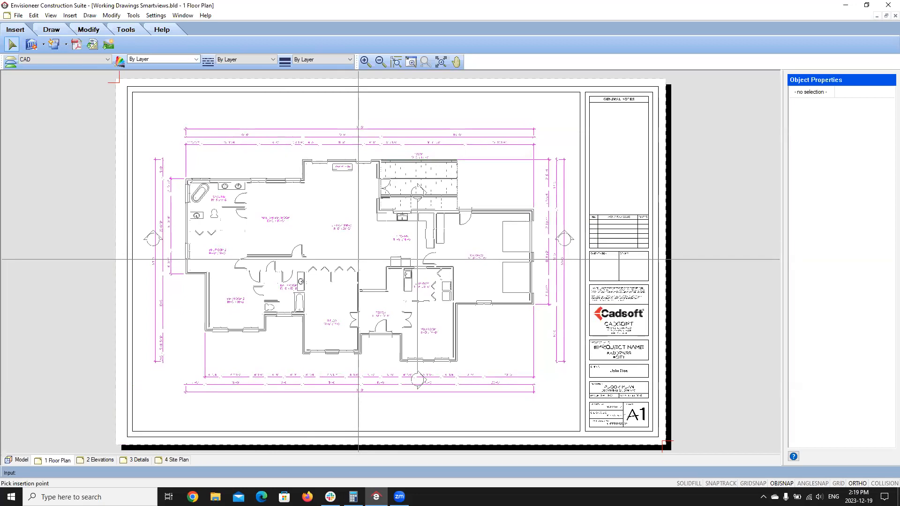
left_click(359, 259)
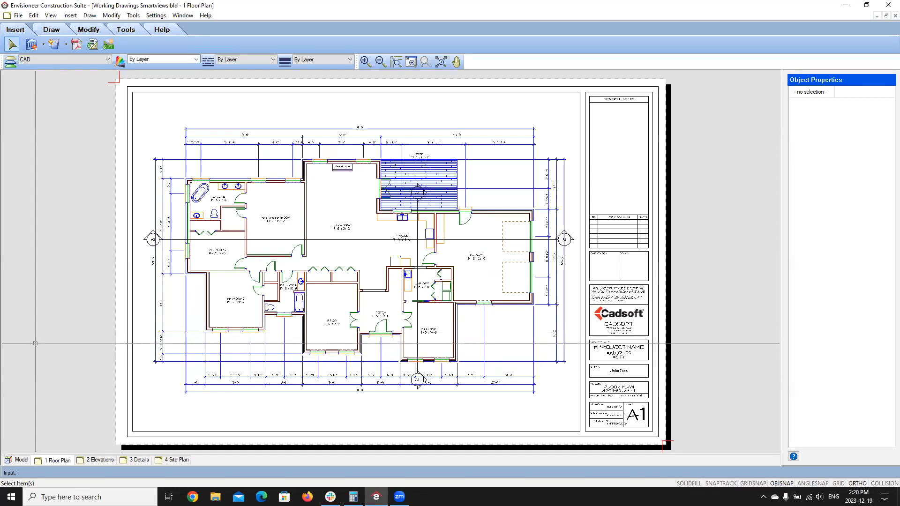
left_click(112, 15)
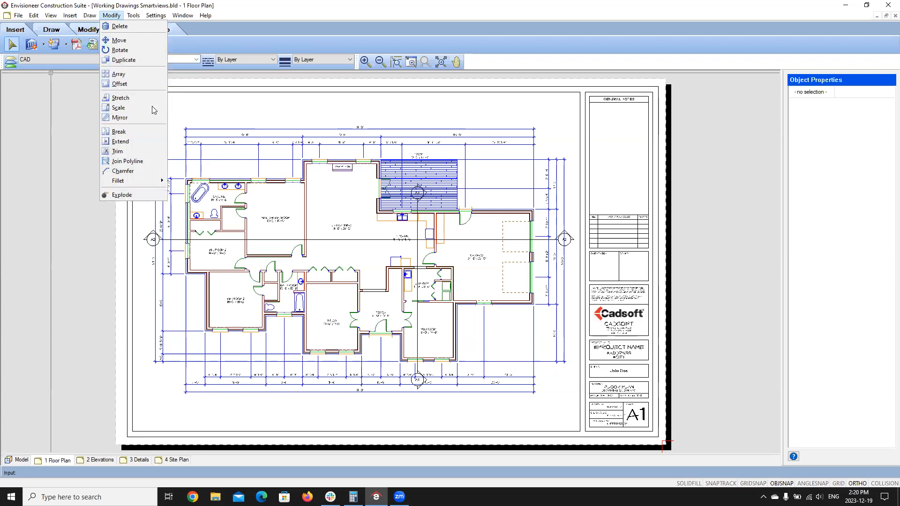
left_click(220, 9)
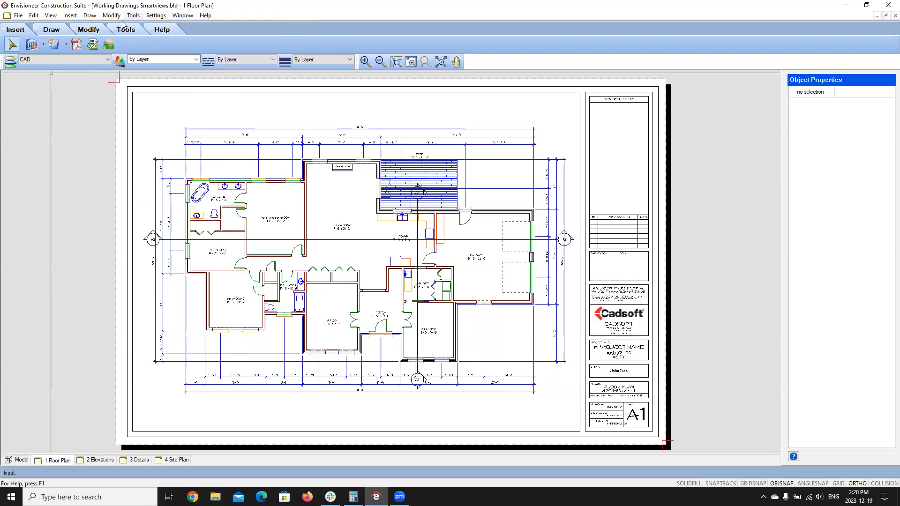
left_click(93, 31)
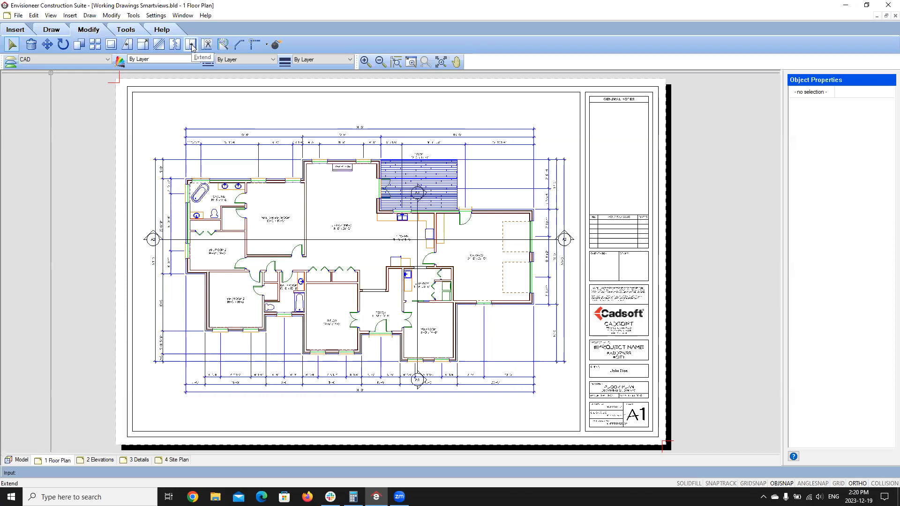
left_click(89, 16)
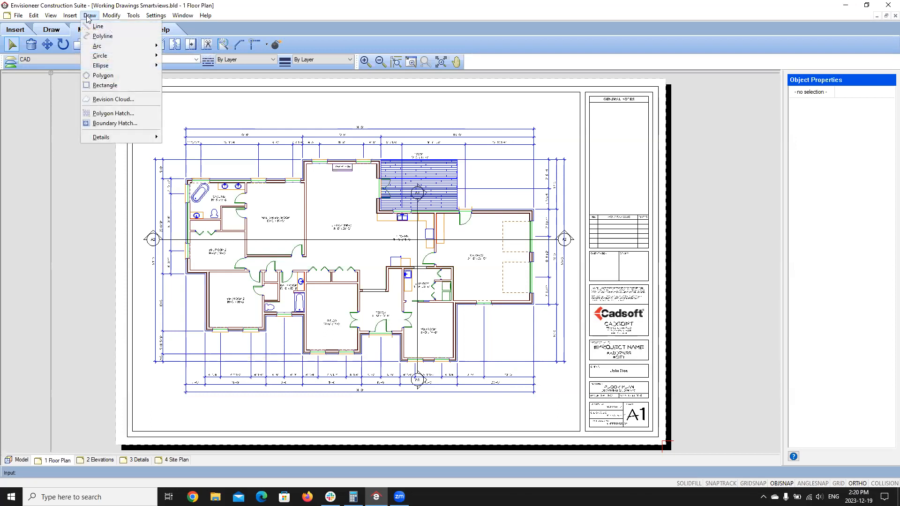
left_click(49, 36)
left_click(50, 32)
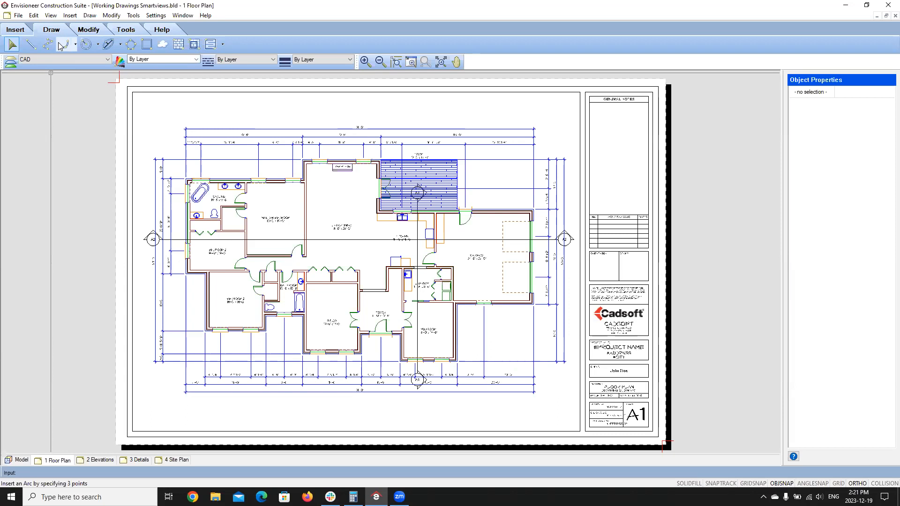
left_click(134, 16)
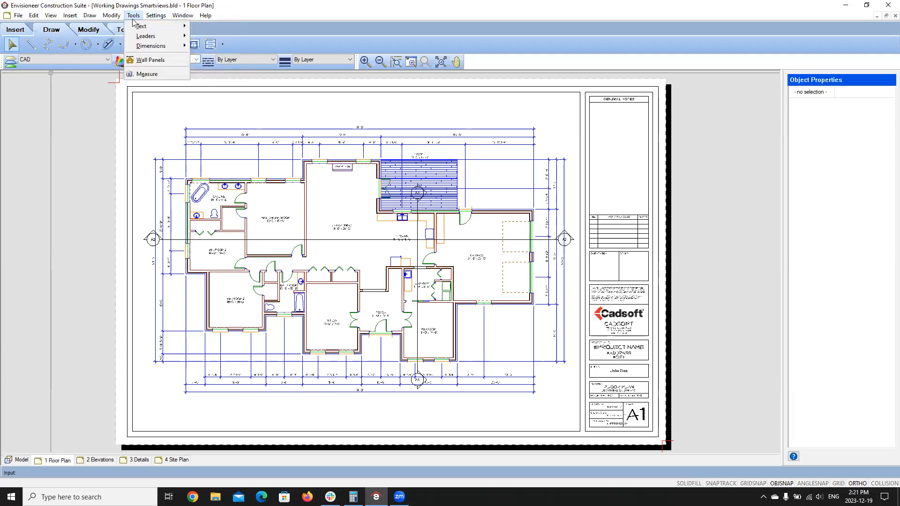
left_click(121, 30)
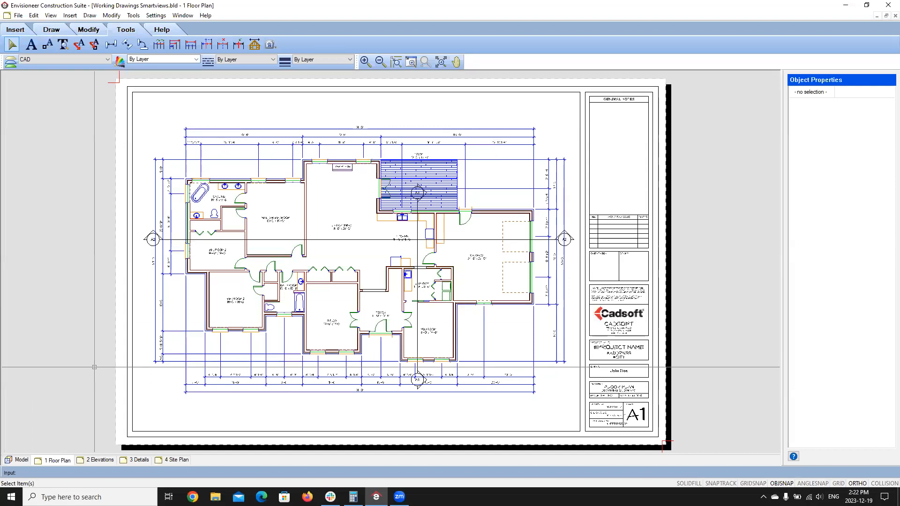
Step: Switch to the 3 Details sheet, inspect the house section and start redefining its SmartView
left_click(137, 460)
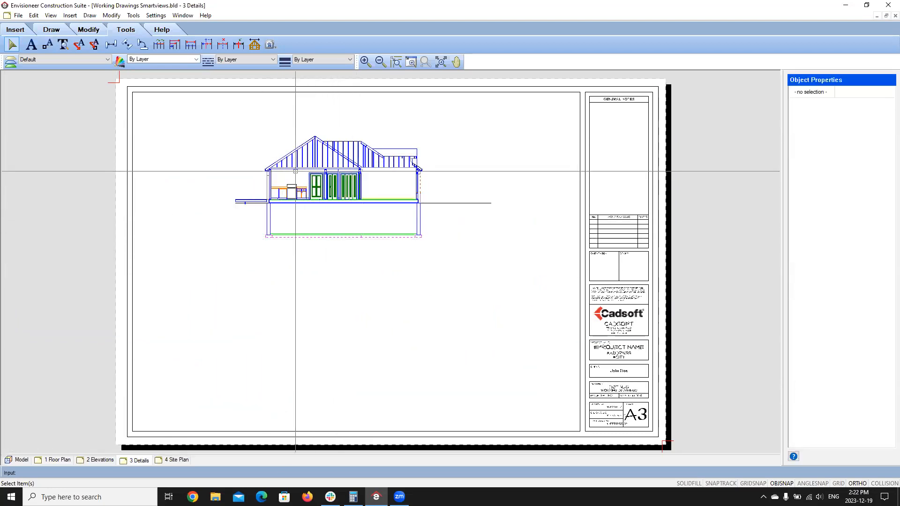
scroll(288, 174, "up", 4)
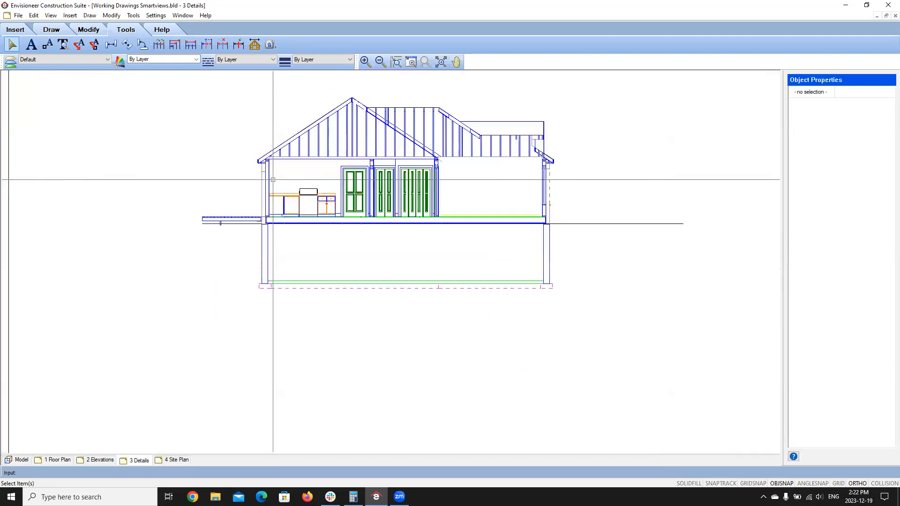
middle_click_drag(301, 225, 316, 262)
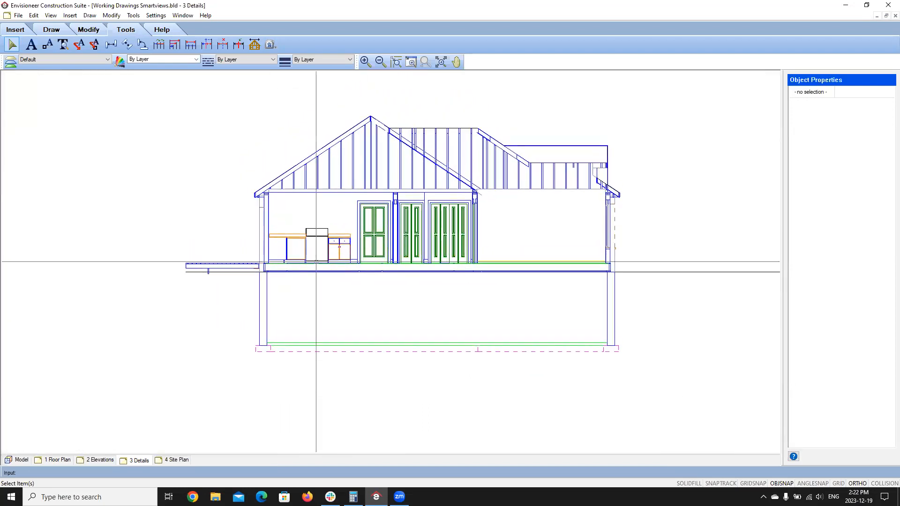
scroll(313, 263, "up", 3)
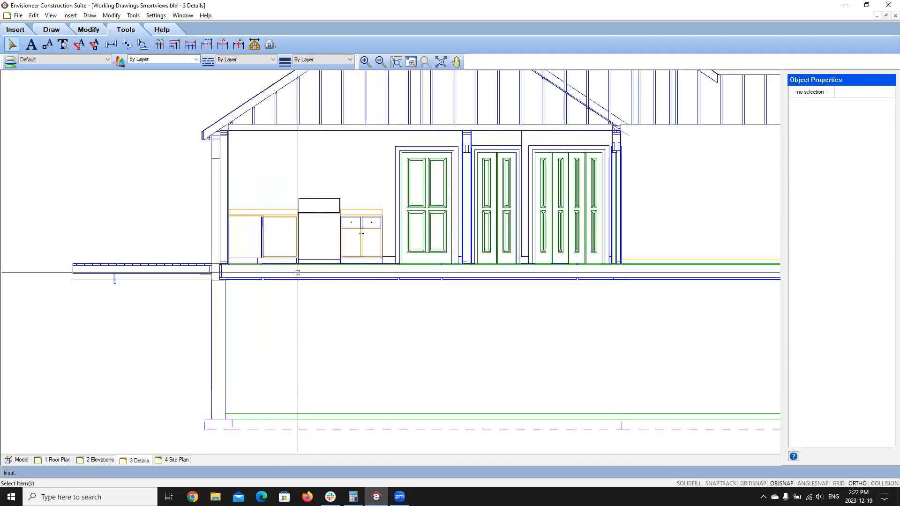
scroll(208, 312, "down", 2)
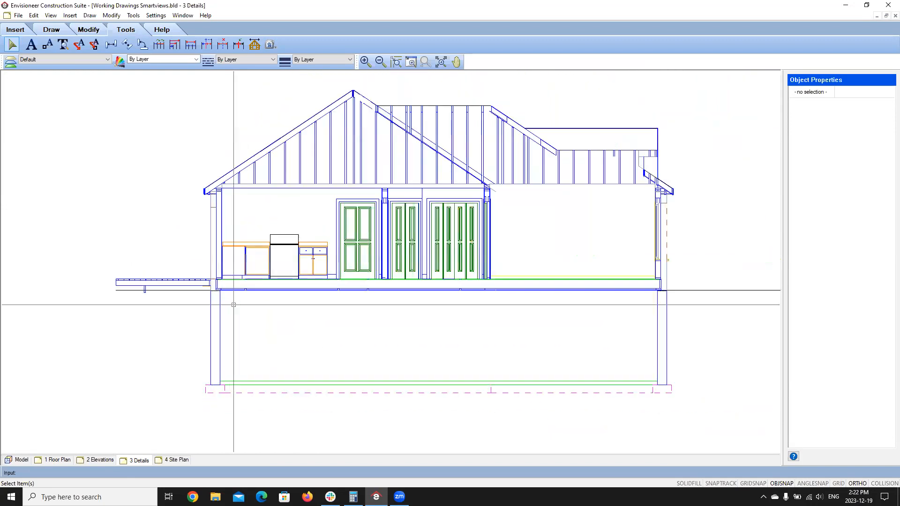
scroll(218, 169, "up", 3)
scroll(142, 263, "down", 2)
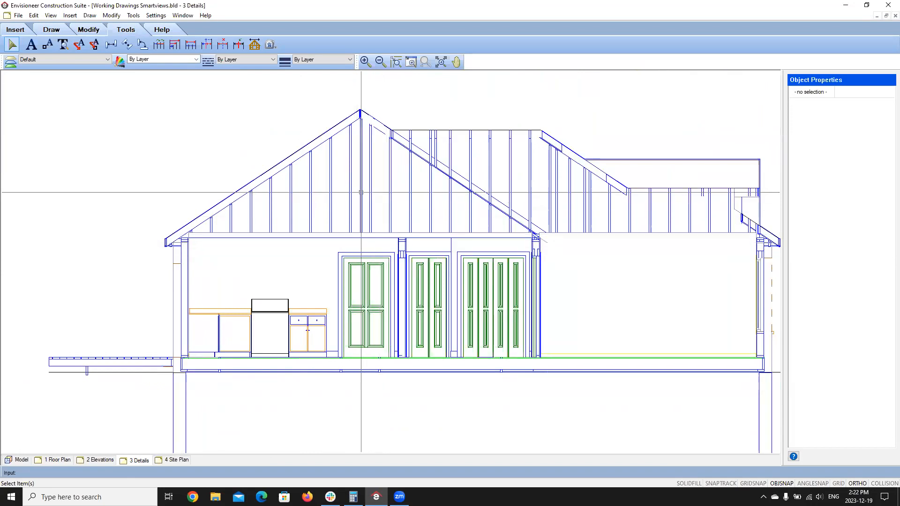
left_click(325, 233)
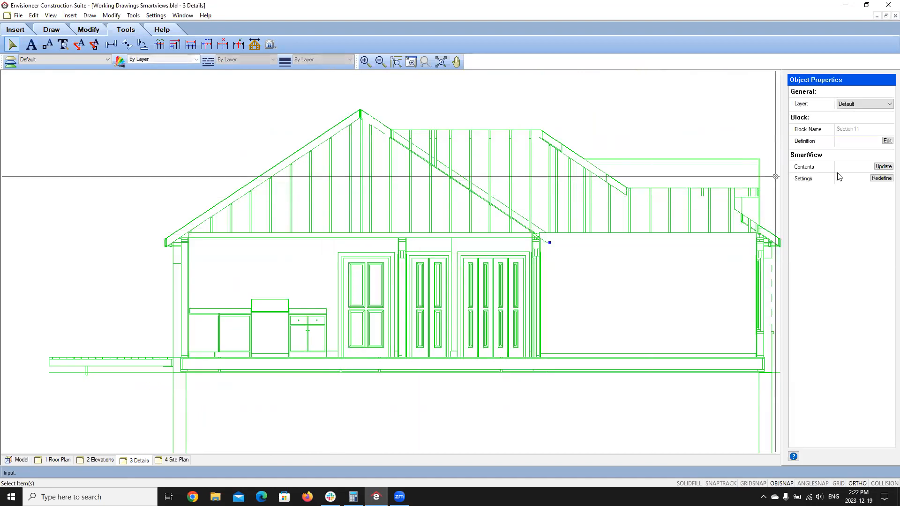
left_click(882, 178)
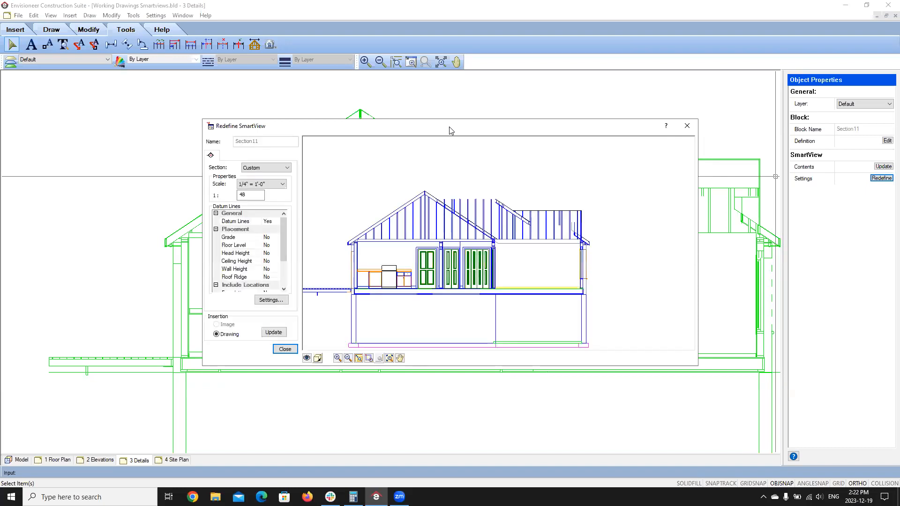
Step: Open the section's view filter and expand the Floors, Roofs and Walls categories
left_click_drag(448, 129, 401, 95)
mouse_move(388, 242)
middle_mouse_down()
mouse_move(453, 234)
mouse_move(451, 226)
middle_mouse_up()
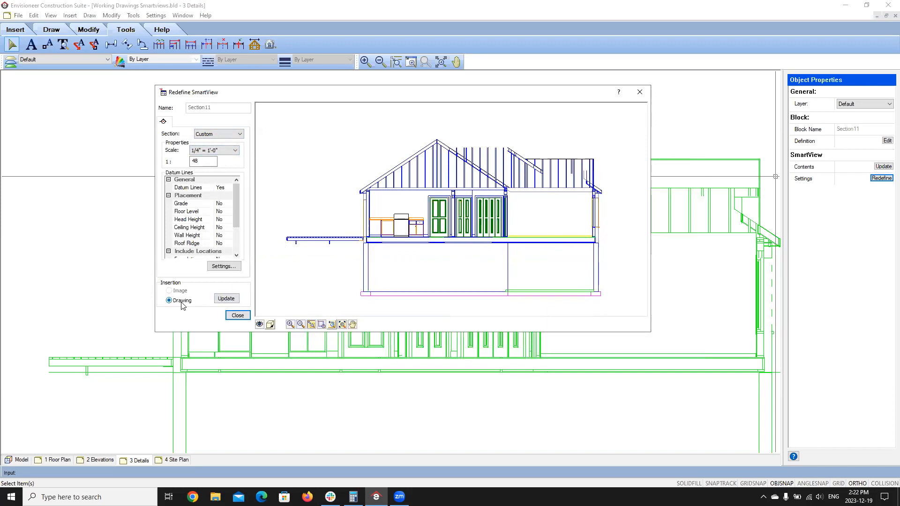
left_click(260, 324)
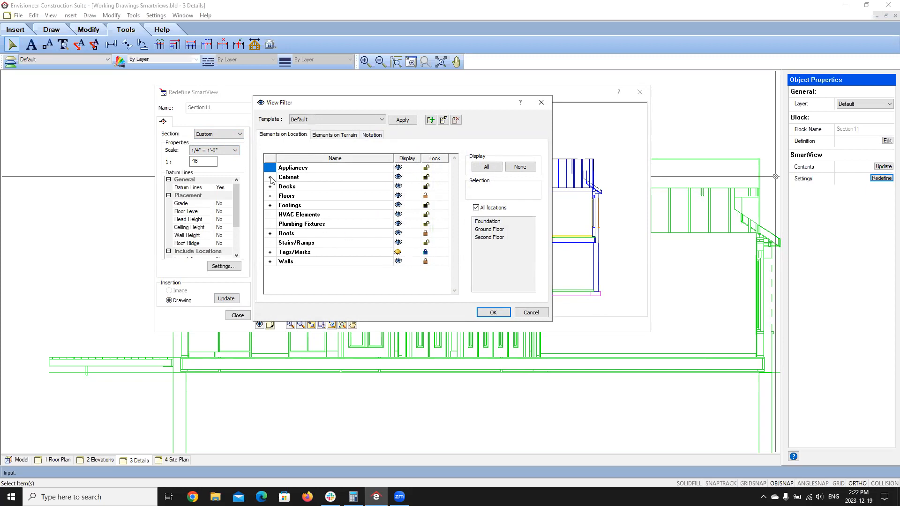
left_click(269, 196)
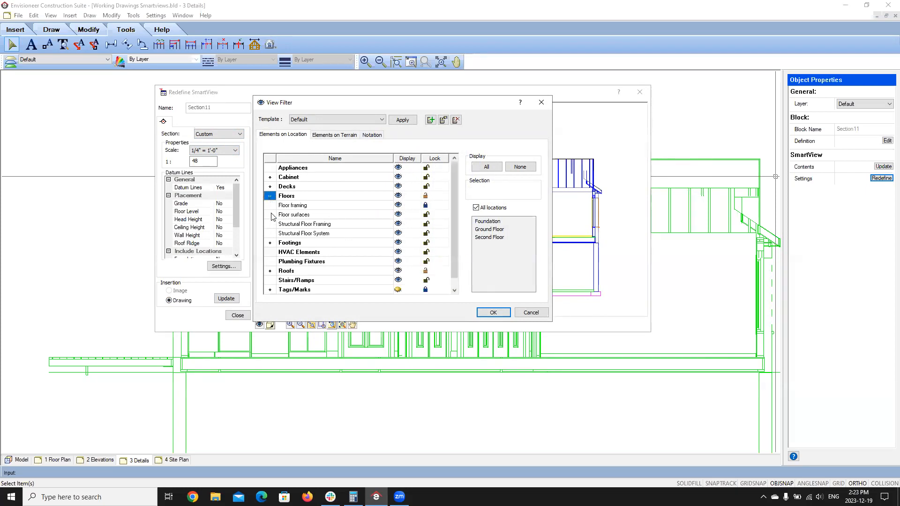
left_click(269, 271)
scroll(271, 281, "down", 1)
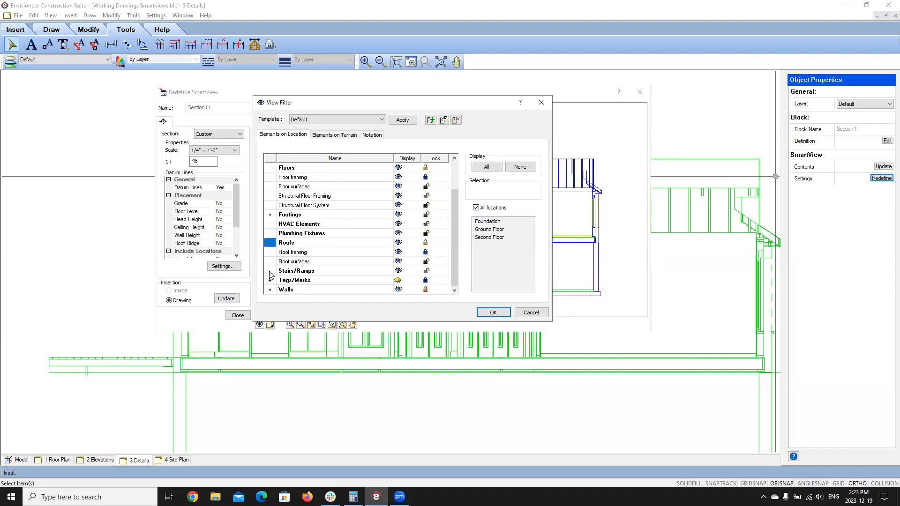
left_click(270, 290)
scroll(375, 246, "down", 2)
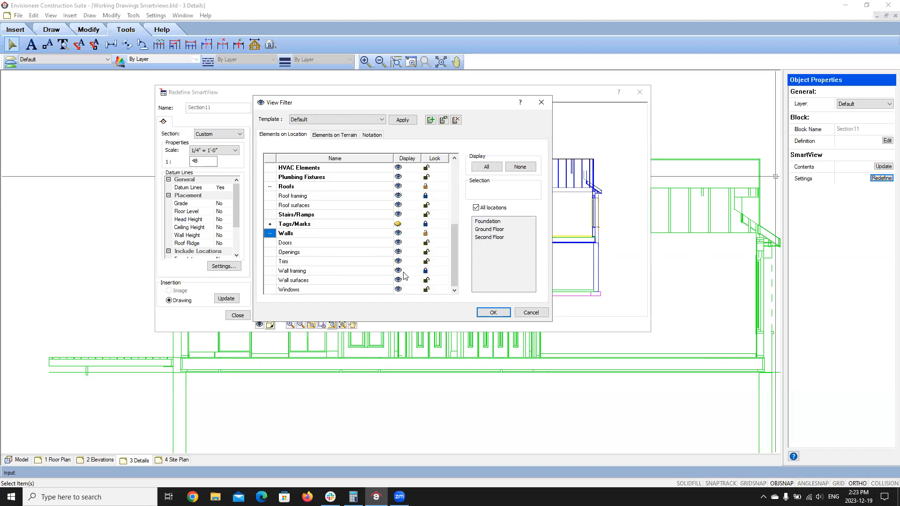
Step: Unlock wall framing for all locations in the section's view filter, accept the filter and update the section SmartView
scroll(289, 266, "up", 2)
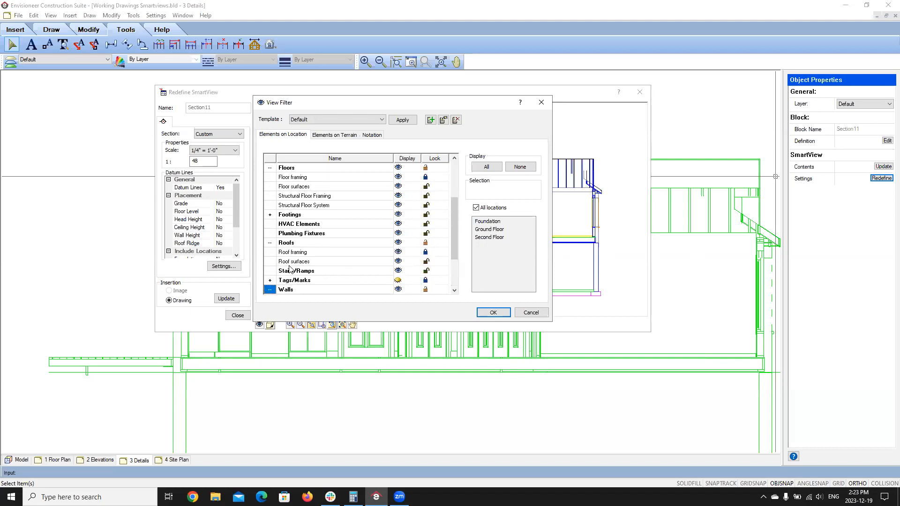
scroll(300, 243, "up", 1)
scroll(321, 237, "up", 1)
scroll(320, 237, "down", 3)
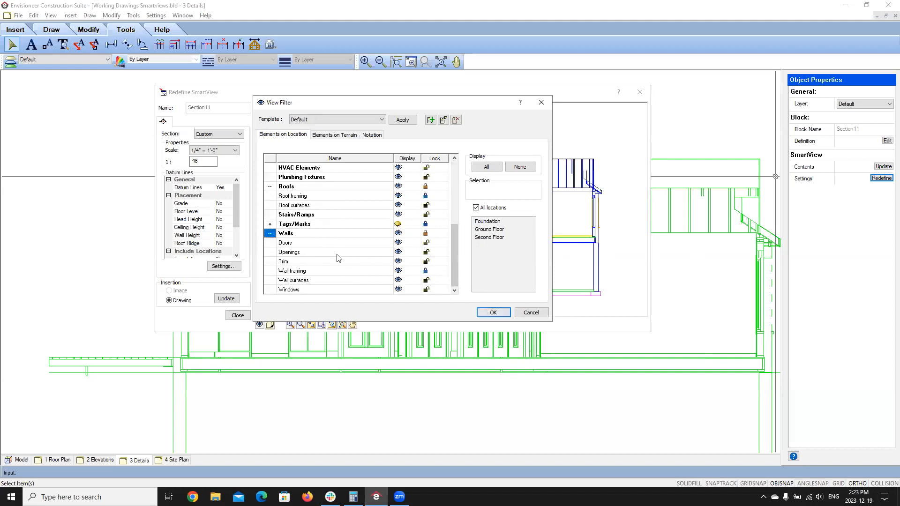
left_click(426, 272)
scroll(399, 275, "up", 2)
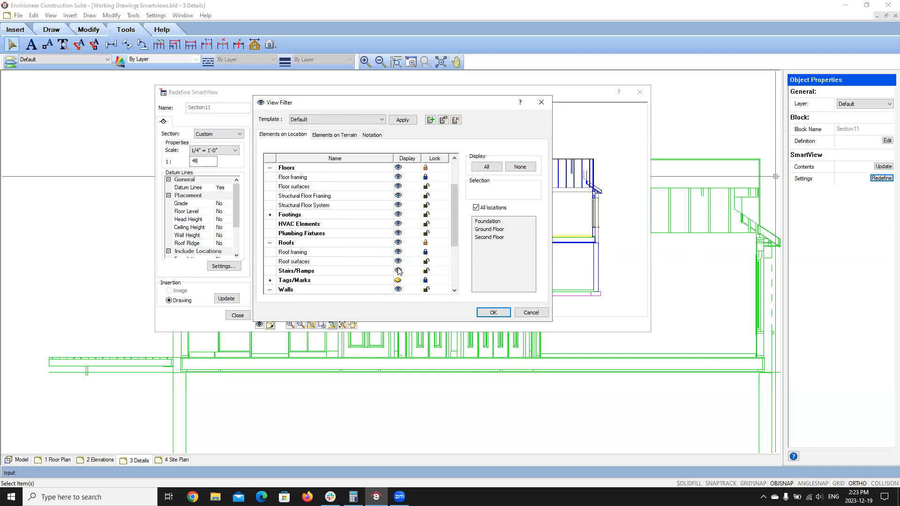
left_click(493, 312)
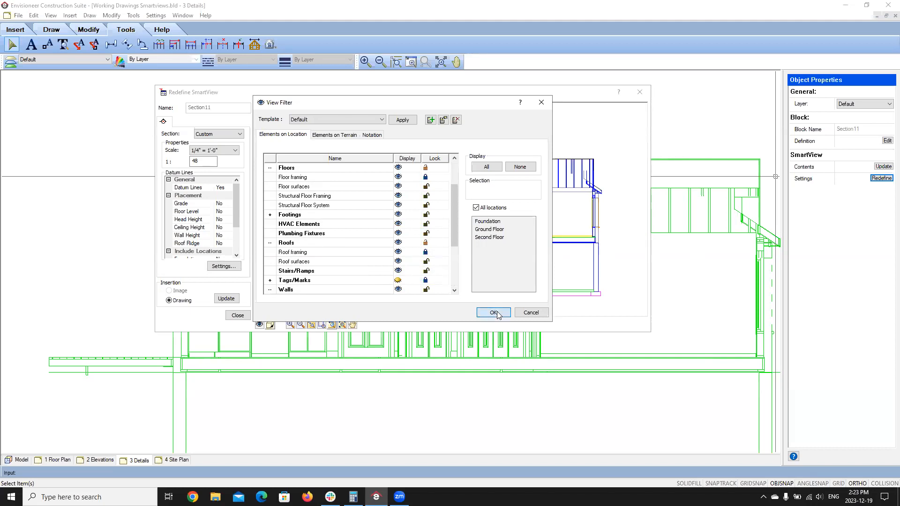
left_click(225, 299)
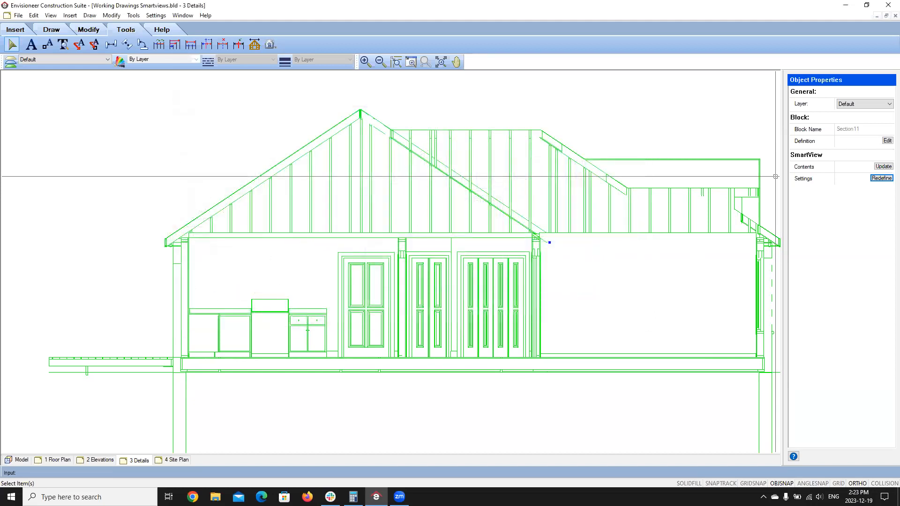
Step: Reposition the section drawing within the upper part of the details sheet's drawing area and deselect it
left_click(427, 262)
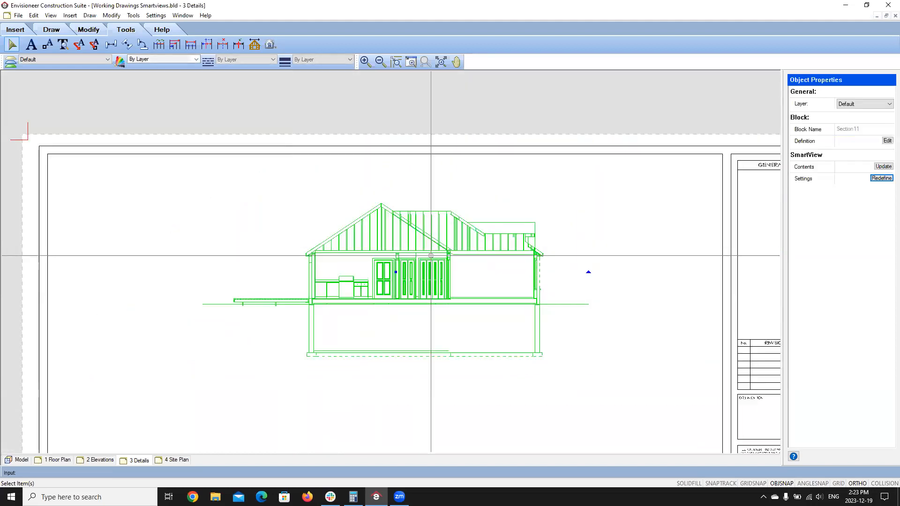
left_click_drag(428, 267, 375, 271)
scroll(180, 283, "down", 5)
scroll(242, 287, "up", 3)
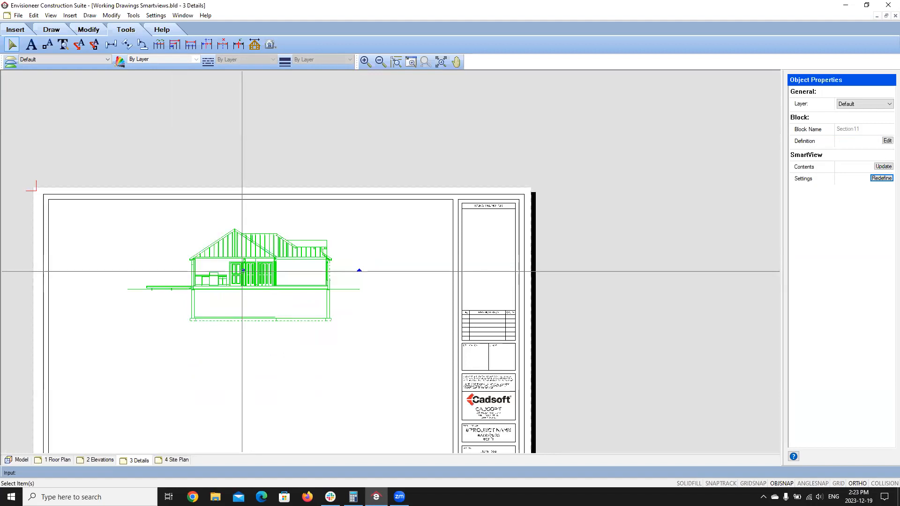
left_click_drag(243, 271, 239, 271)
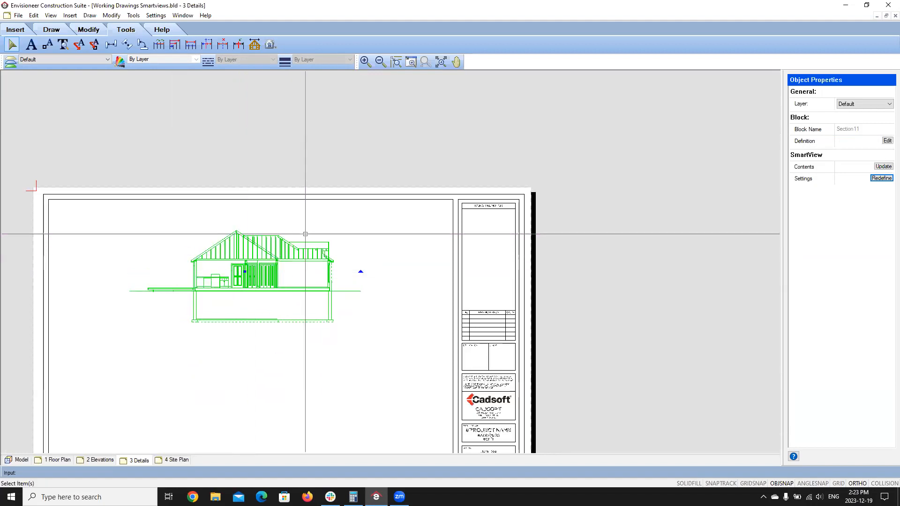
left_click(246, 272)
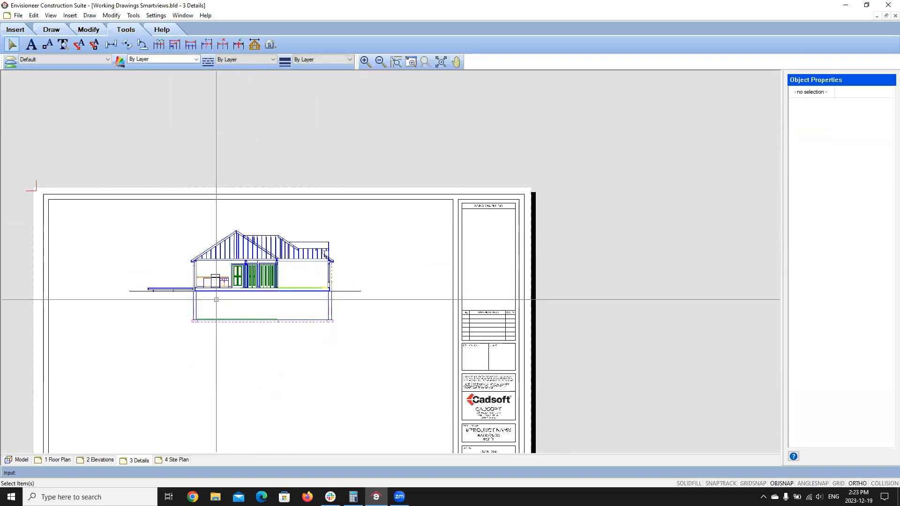
Step: Inspect the section's framing around the kitchen-side exterior wall and review the available drafting detail types
scroll(203, 303, "up", 3)
scroll(206, 298, "up", 1)
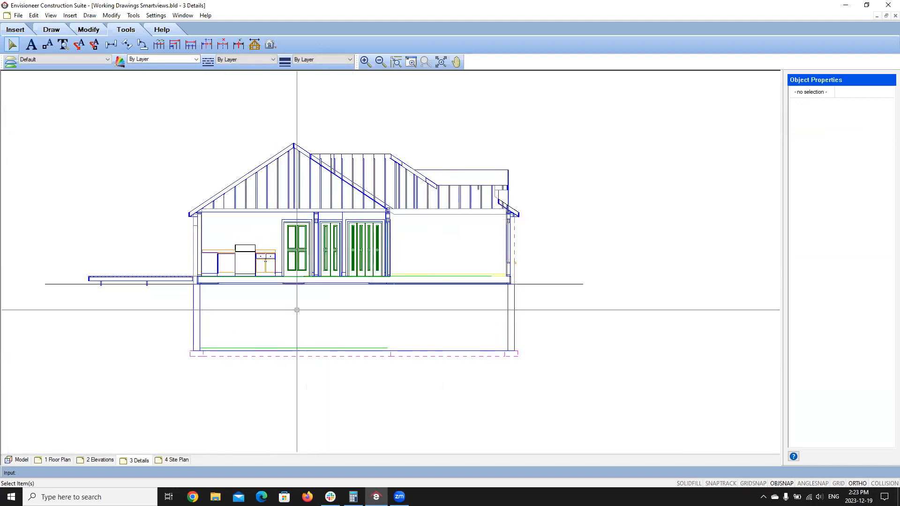
middle_click_drag(225, 333, 233, 338)
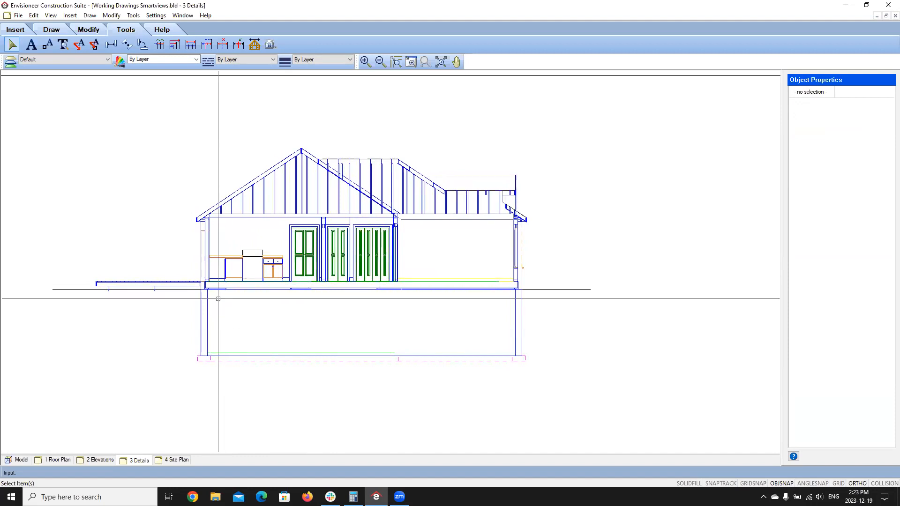
scroll(225, 249, "up", 4)
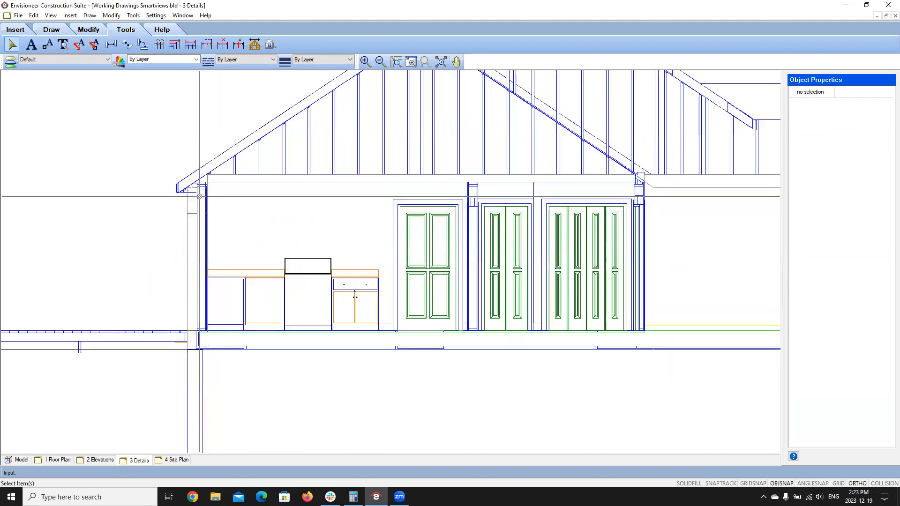
scroll(193, 199, "up", 2)
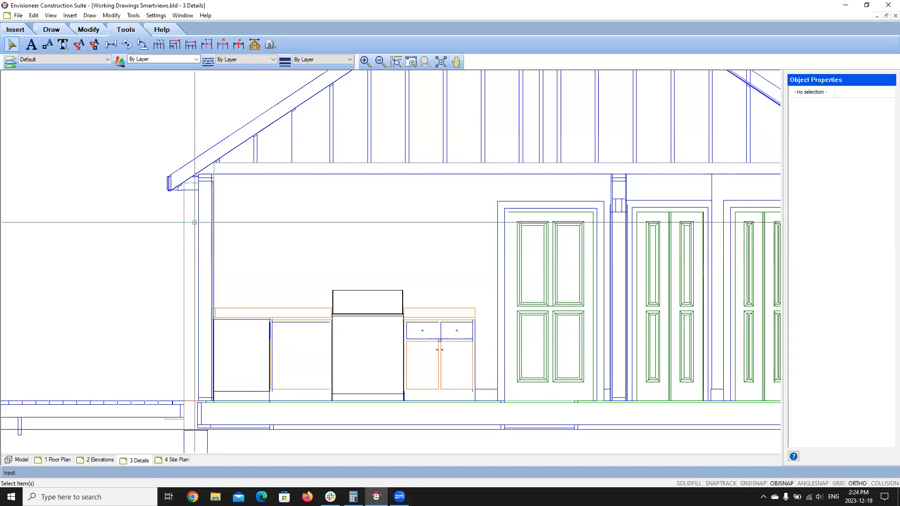
left_click(90, 15)
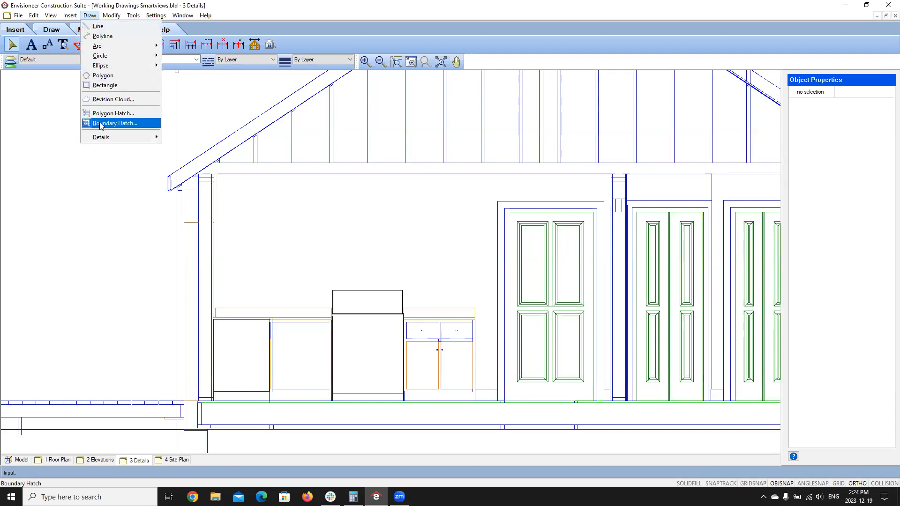
mouse_move(101, 137)
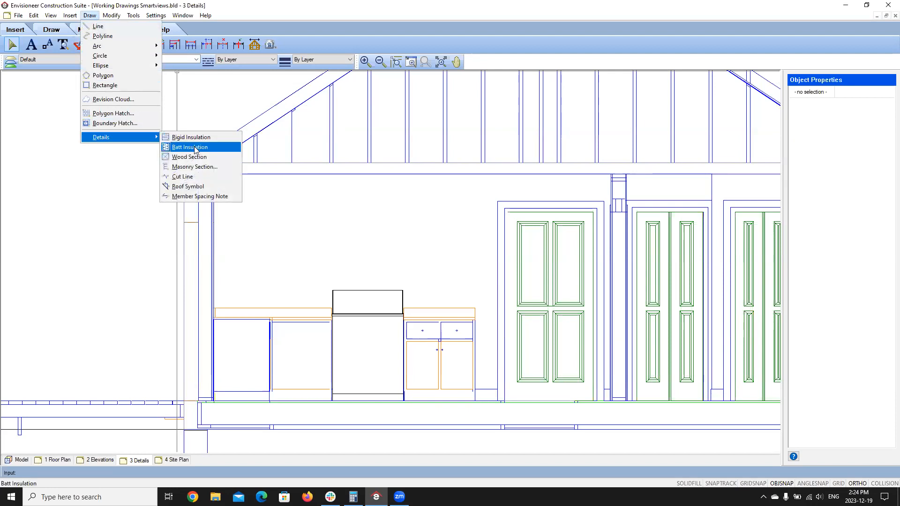
left_click(214, 15)
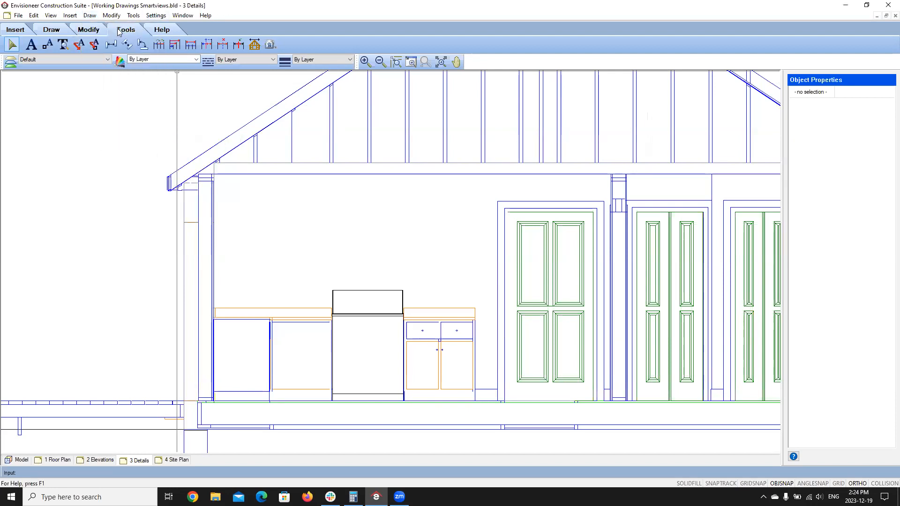
Step: Draw batt insulation in the kitchen-side exterior wall cavity, from the bottom plate up to the underside of the top plates
left_click(48, 30)
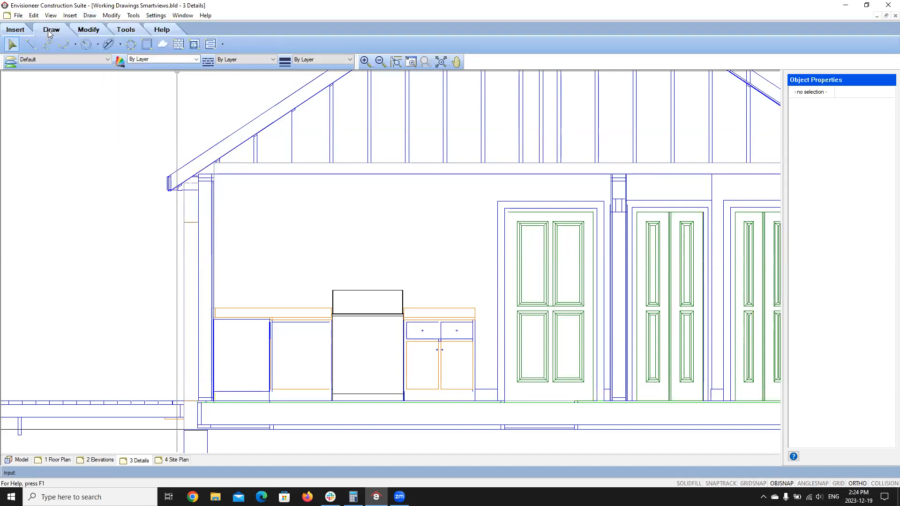
left_click(222, 43)
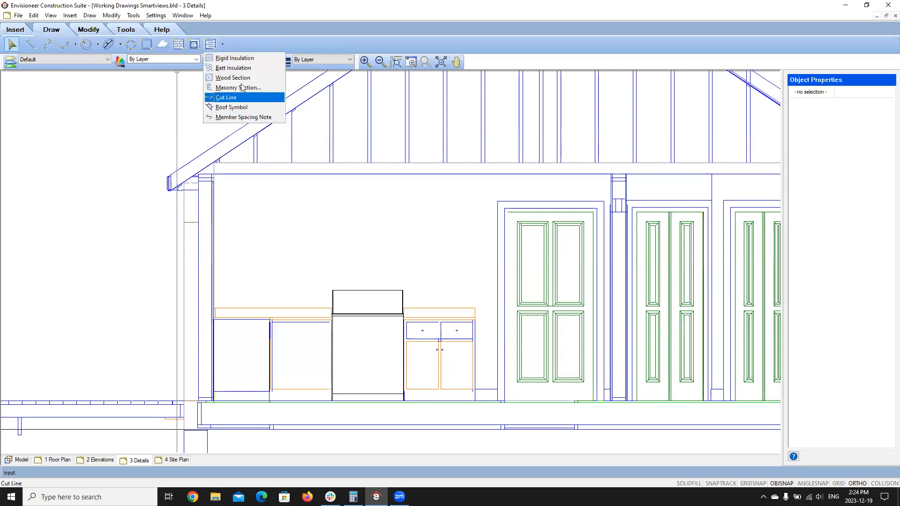
left_click(244, 69)
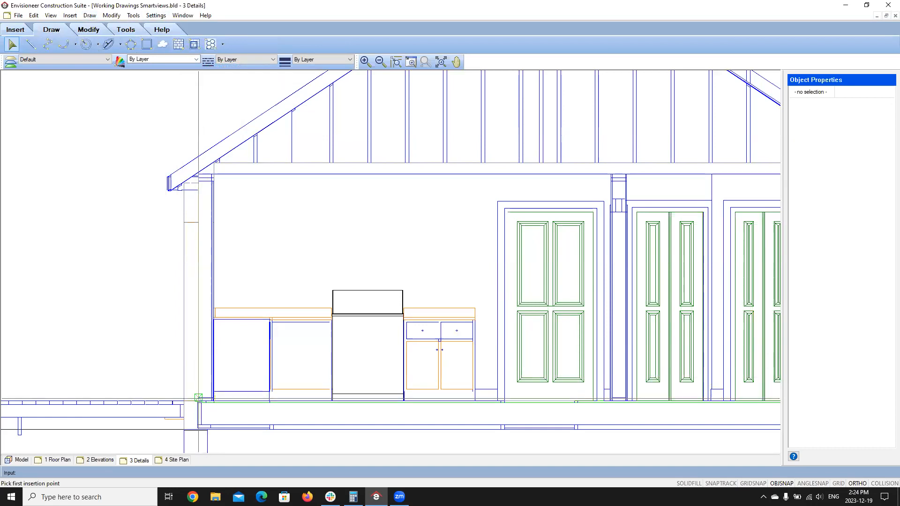
left_click(199, 398)
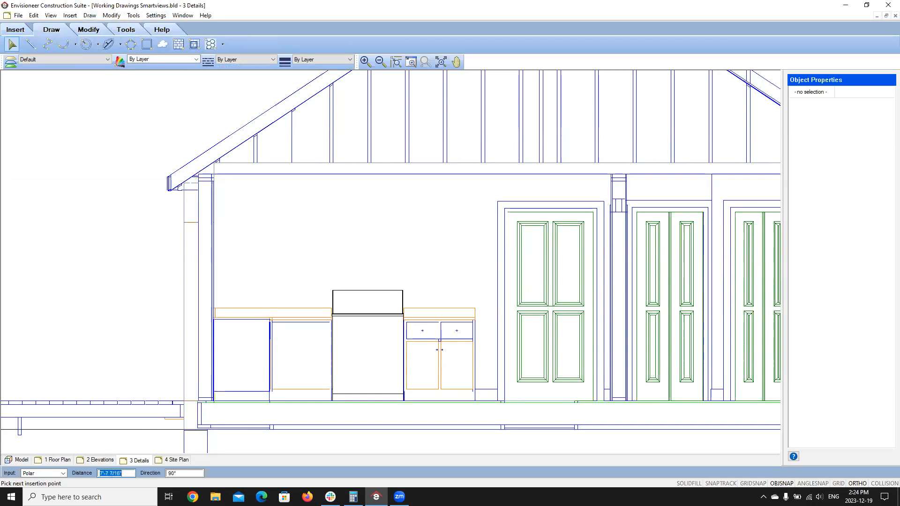
left_click(205, 179)
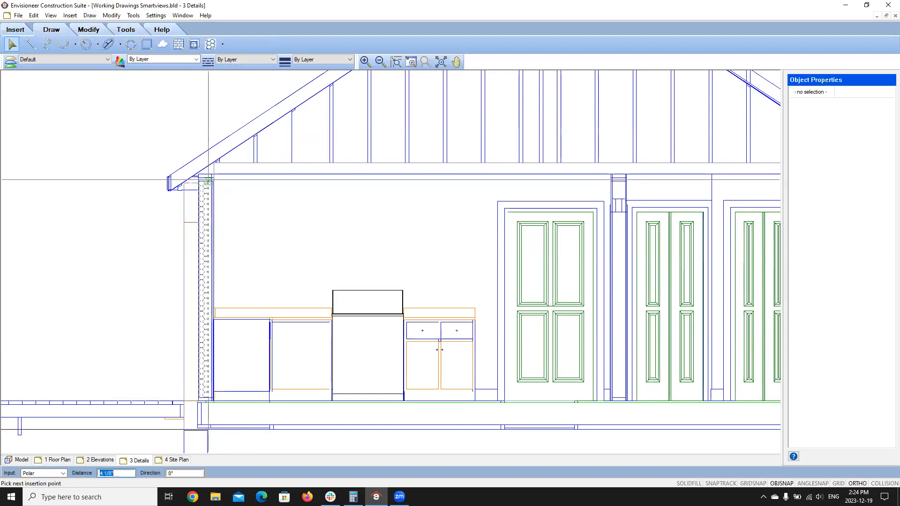
scroll(208, 179, "up", 5)
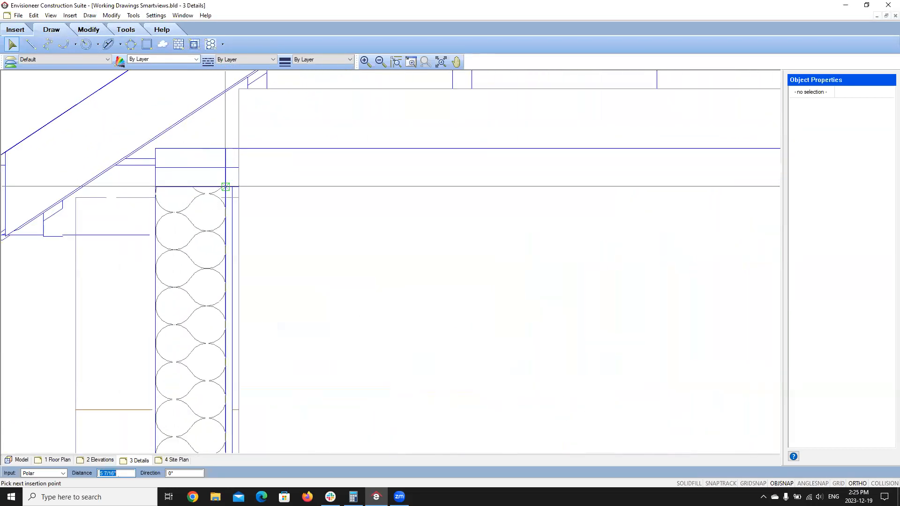
left_click(226, 187)
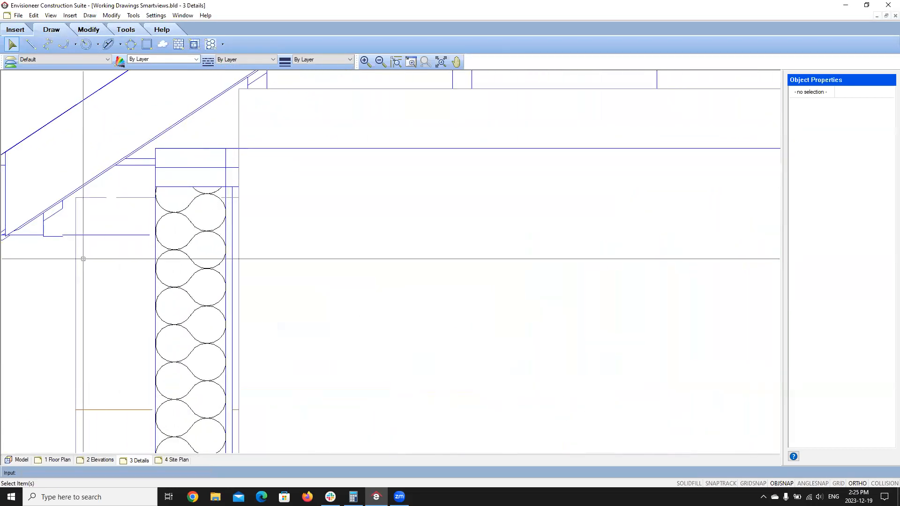
Step: Draw batt insulation 8 inches deep along the ceiling, from the kitchen-side exterior wall to the wall beyond the closet doors
scroll(83, 259, "down", 4)
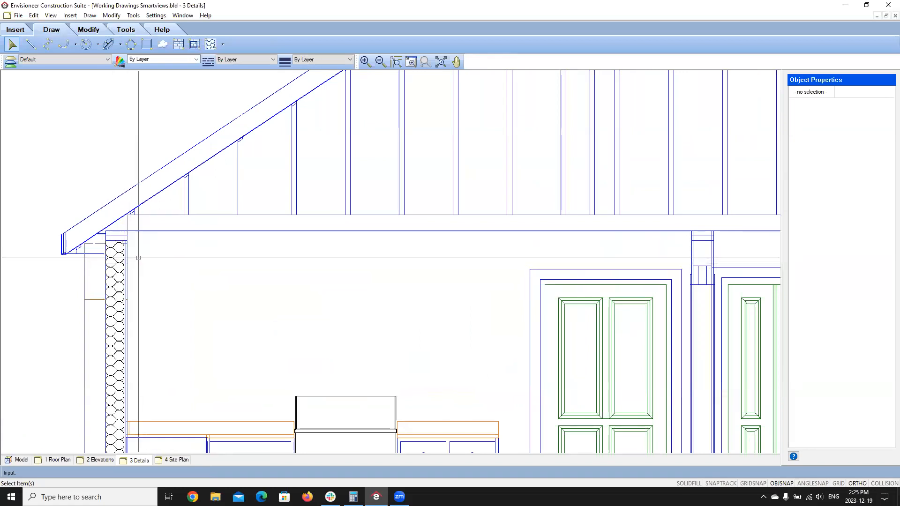
scroll(182, 244, "down", 3)
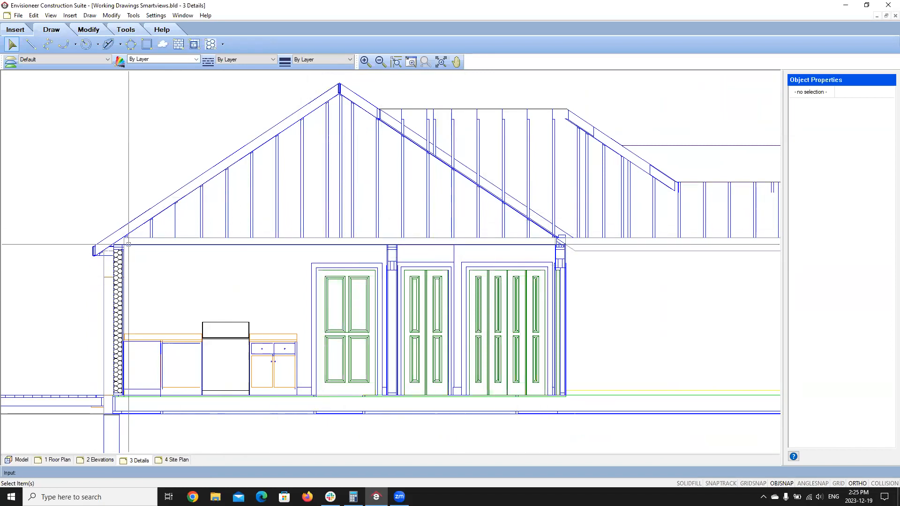
scroll(108, 246, "up", 2)
scroll(108, 246, "up", 1)
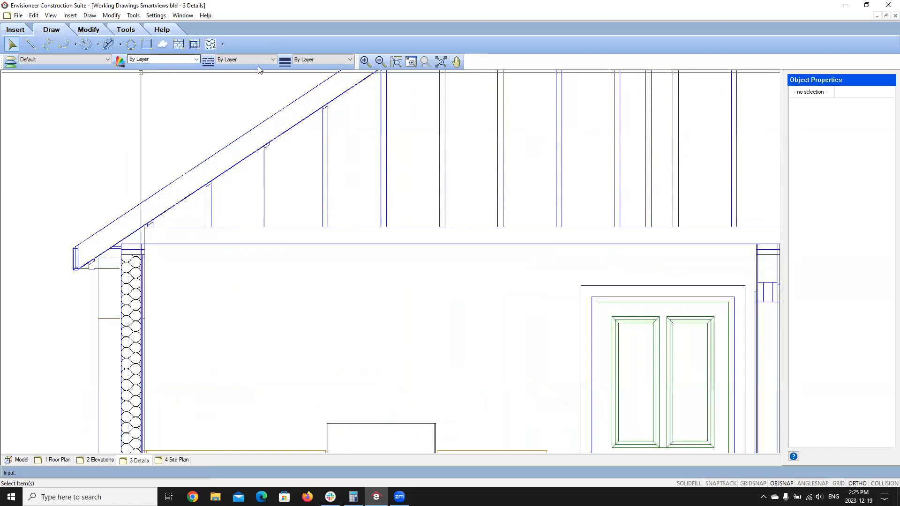
left_click(167, 46)
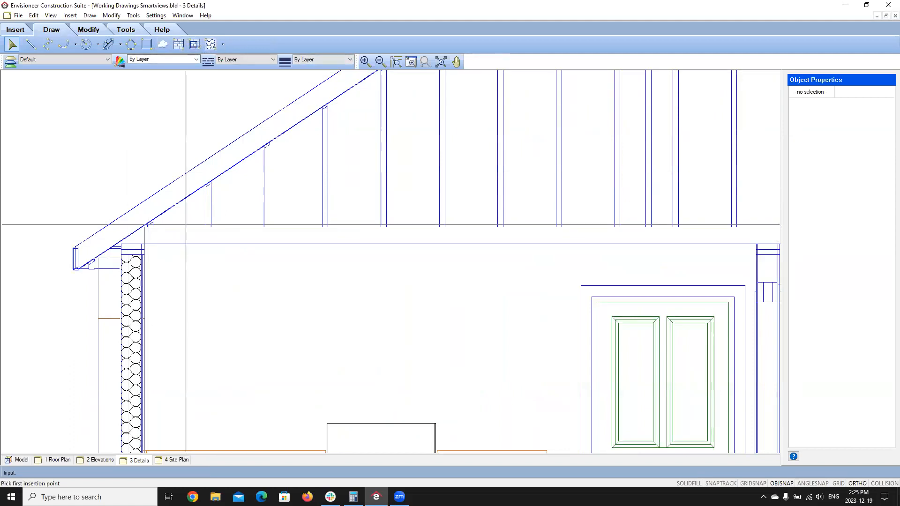
left_click(144, 244)
scroll(144, 244, "down", 3)
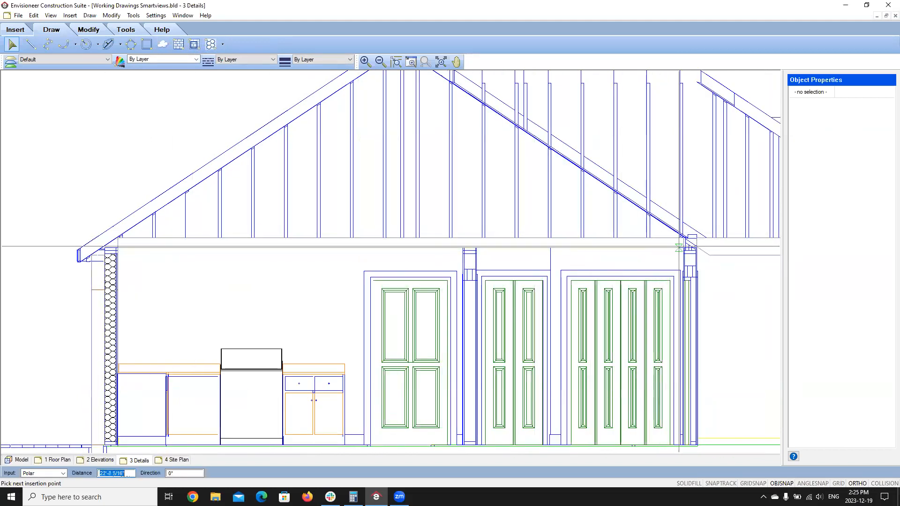
left_click(684, 248)
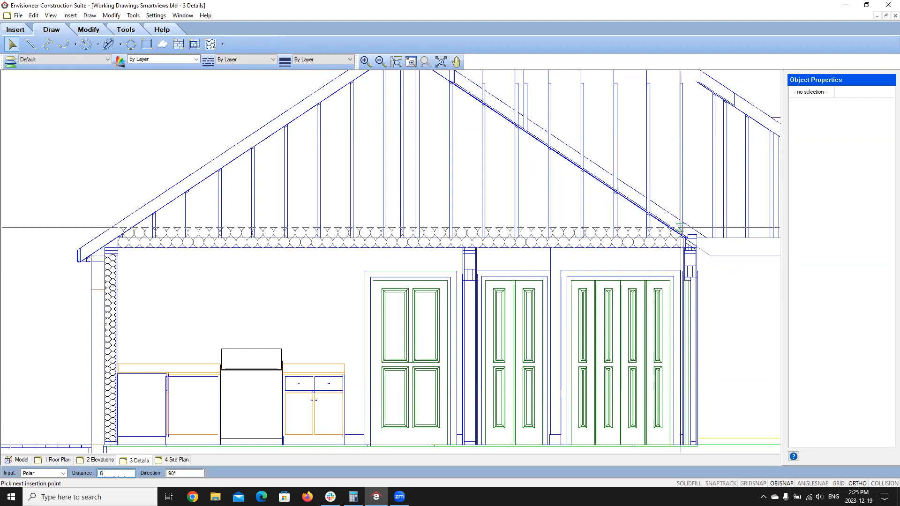
key("Return")
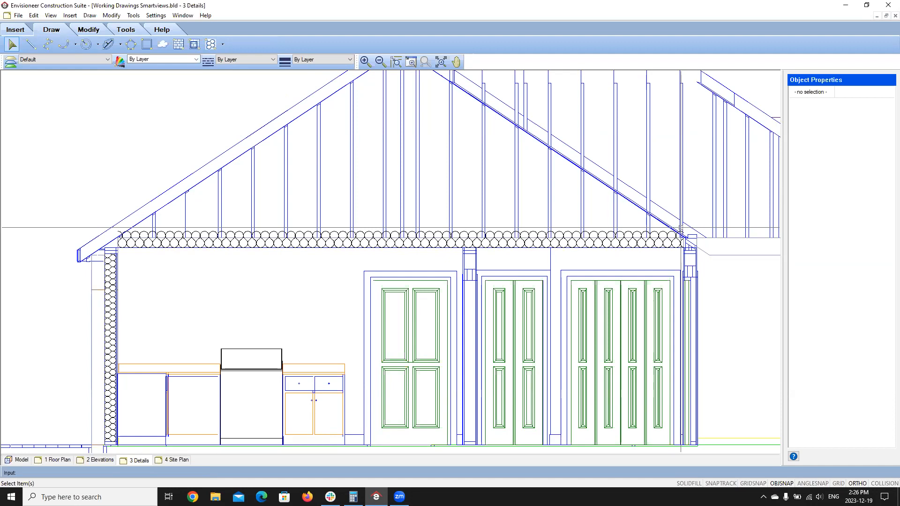
Step: Draw a wood section symbol corner to corner in the upper top plate of the insulated exterior wall
left_click(223, 44)
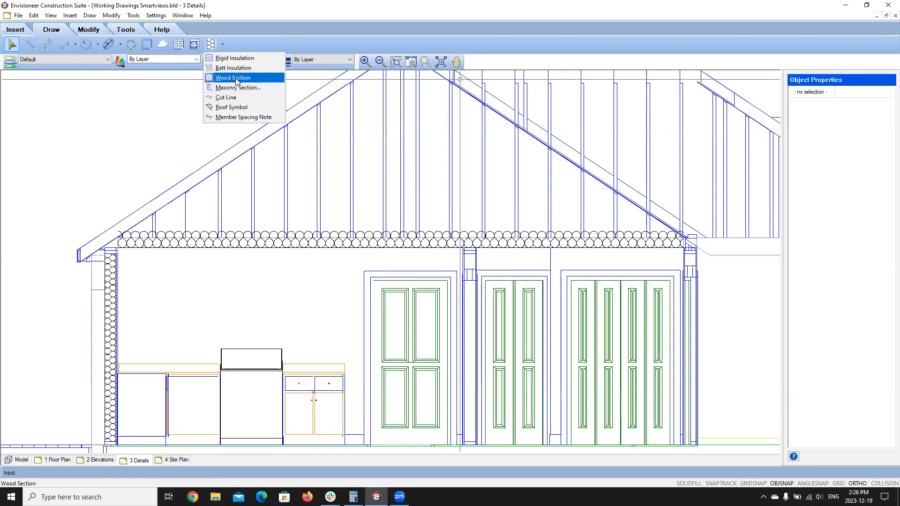
left_click(234, 78)
scroll(253, 257, "up", 5)
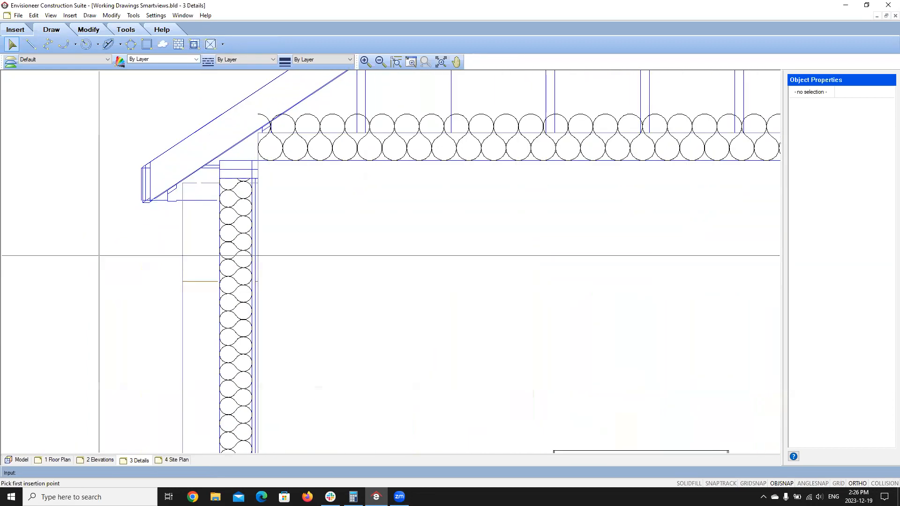
scroll(184, 161, "up", 1)
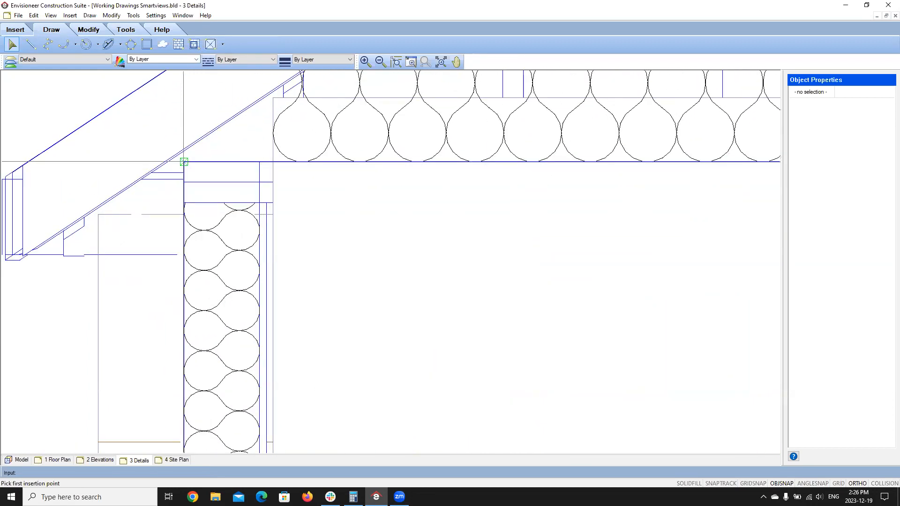
left_click(183, 162)
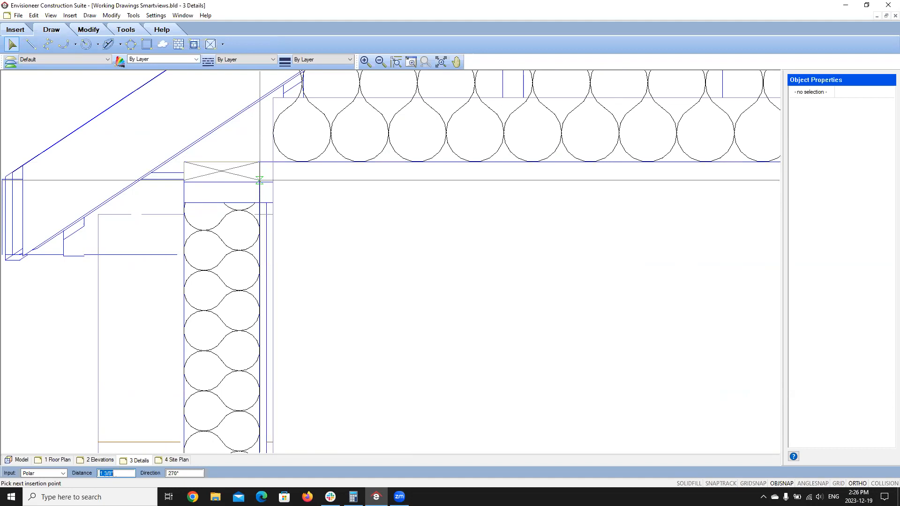
left_click(260, 180)
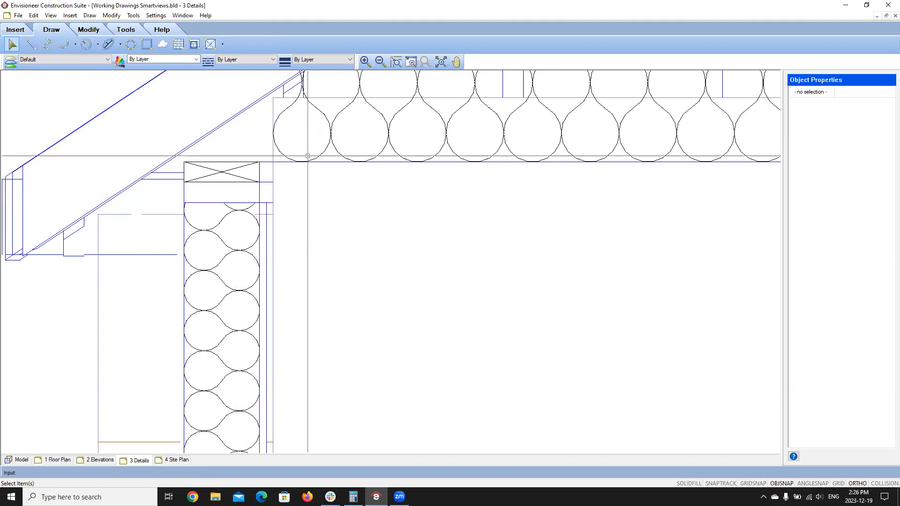
Step: Duplicate the wood section symbol from the upper top plate's corner into the kitchen-side exterior wall's lower top plate and bottom plate
left_click(229, 170)
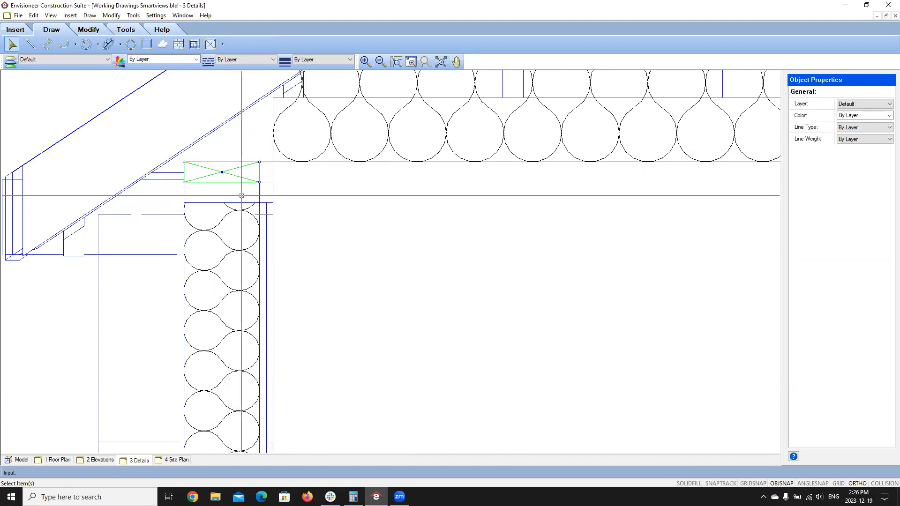
right_click(213, 172)
left_click(247, 209)
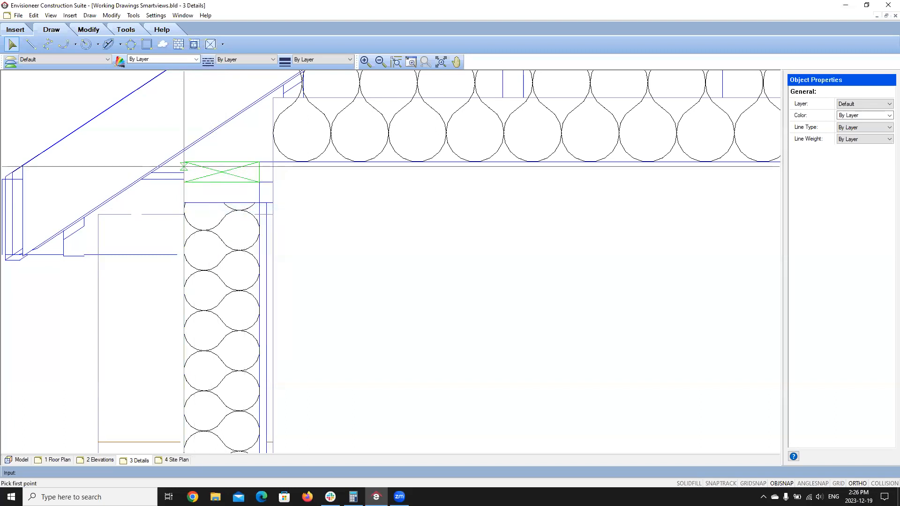
left_click(184, 162)
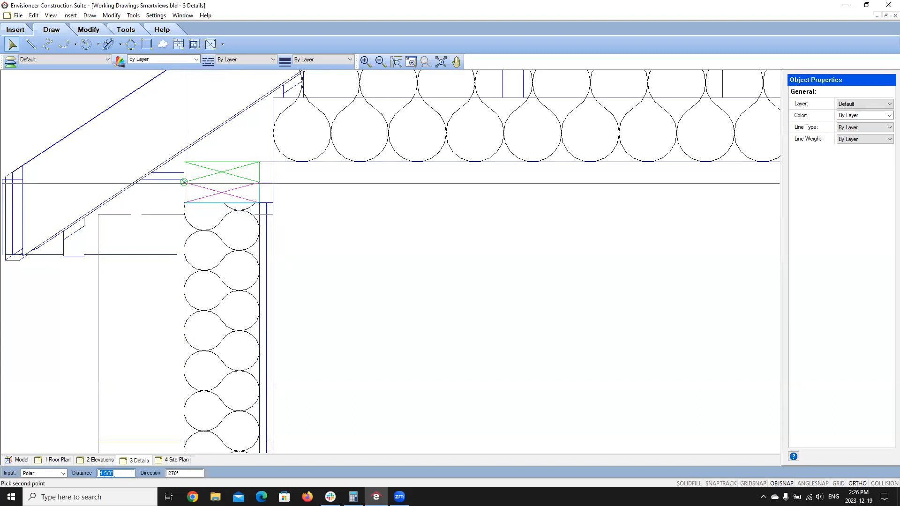
scroll(204, 174, "down", 5)
scroll(202, 177, "down", 3)
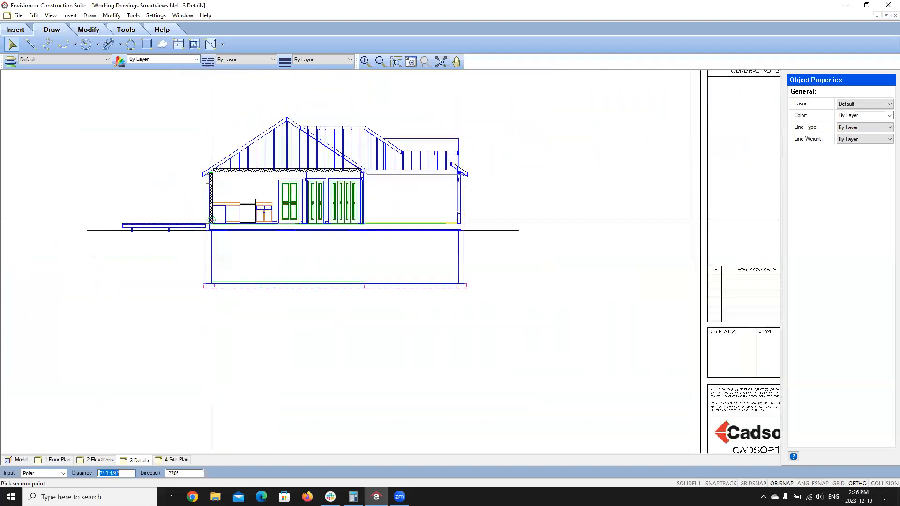
scroll(200, 178, "up", 10)
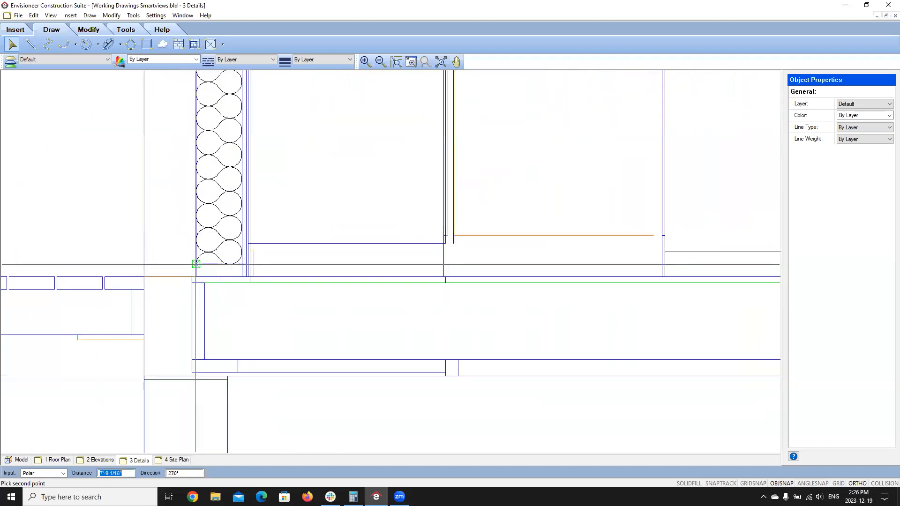
Step: Place copies of the wood symbol in the top plates and bottom plate of the interior wall between the panelled door and the closet doors
scroll(196, 264, "down", 6)
scroll(280, 203, "up", 4)
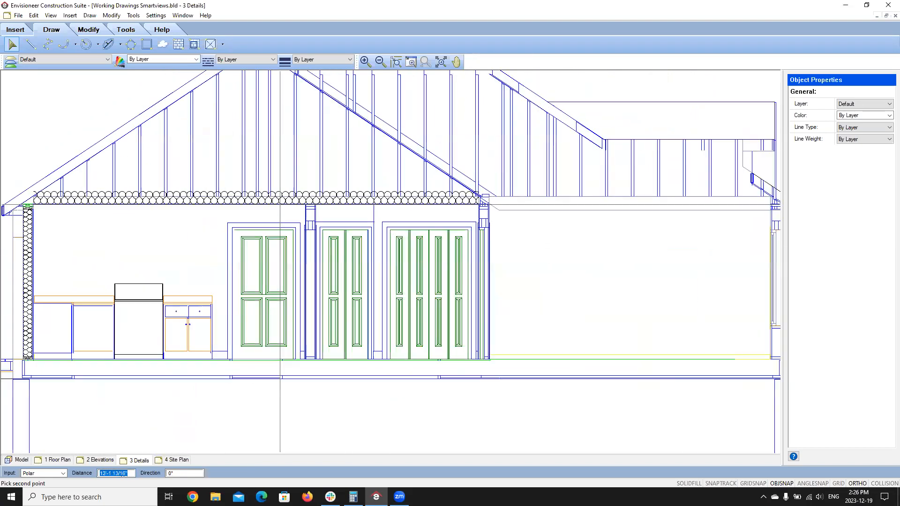
scroll(279, 203, "up", 6)
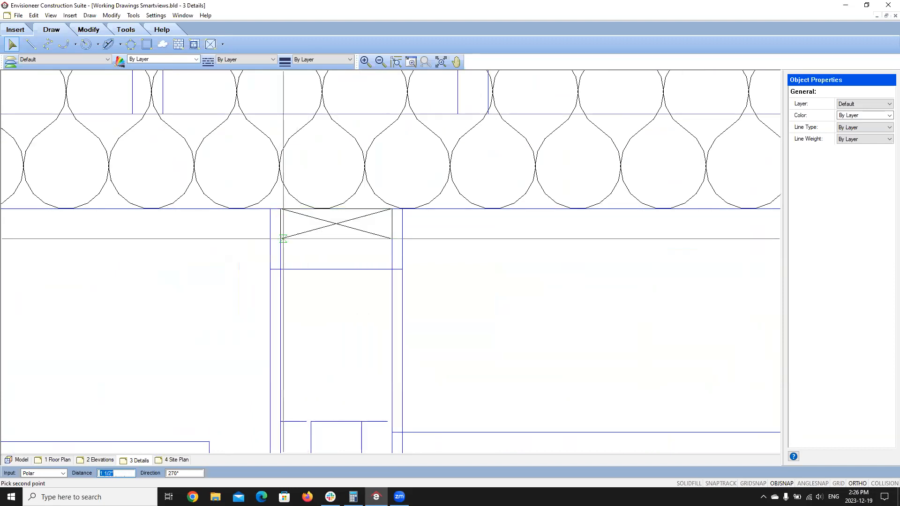
scroll(285, 230, "down", 4)
scroll(297, 210, "down", 5)
scroll(282, 386, "up", 7)
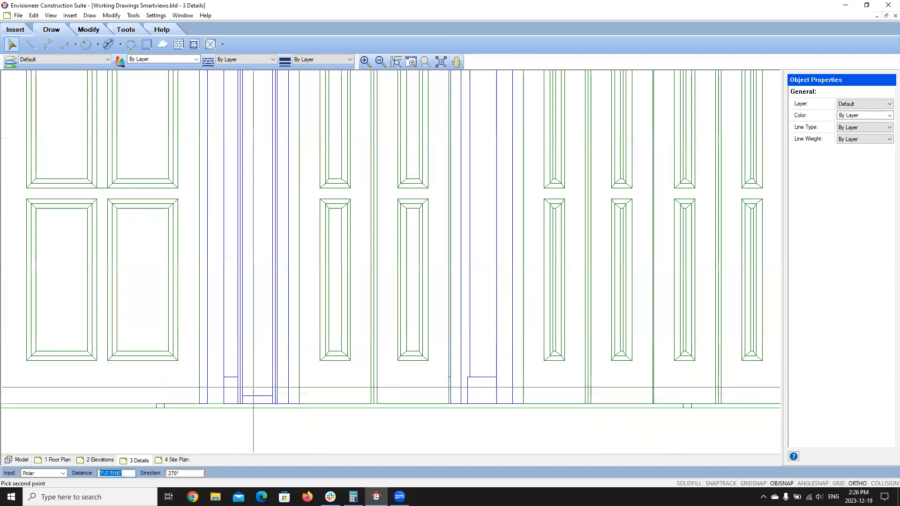
Step: Place copies of the wood symbol in the top plates and below the header of the wall beyond the closet doors
scroll(267, 382, "down", 4)
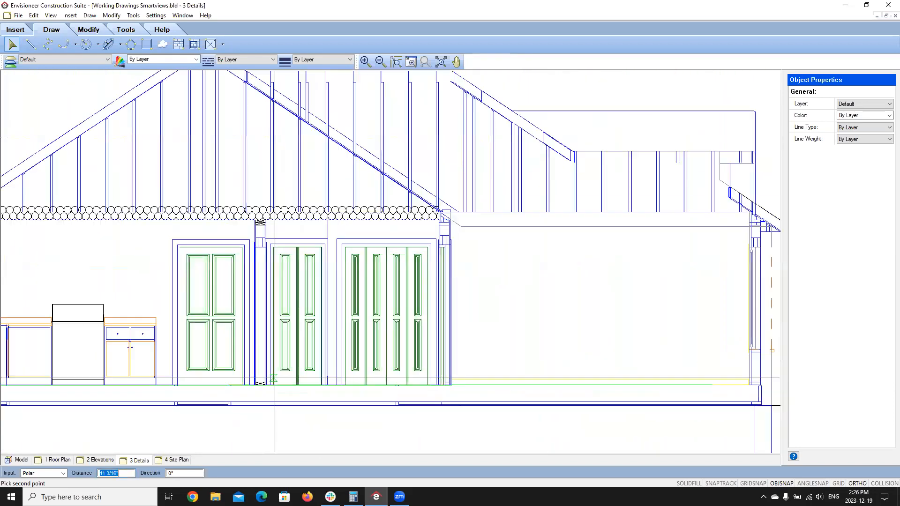
scroll(450, 225, "up", 5)
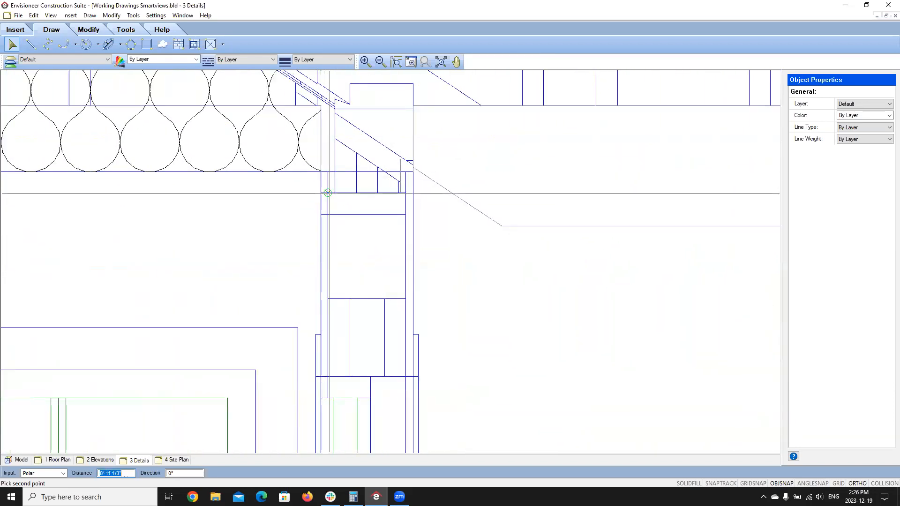
scroll(383, 247, "down", 3)
scroll(383, 248, "up", 4)
scroll(256, 271, "down", 4)
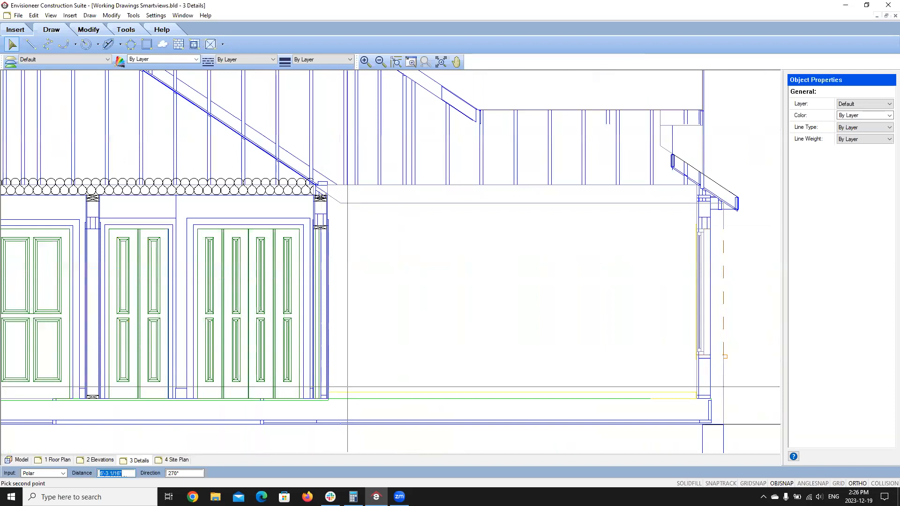
scroll(694, 196, "up", 4)
Step: Place copies of the wood symbol in the far exterior wall's bottom plate, top plates and window header, and finish duplicating
scroll(694, 195, "down", 5)
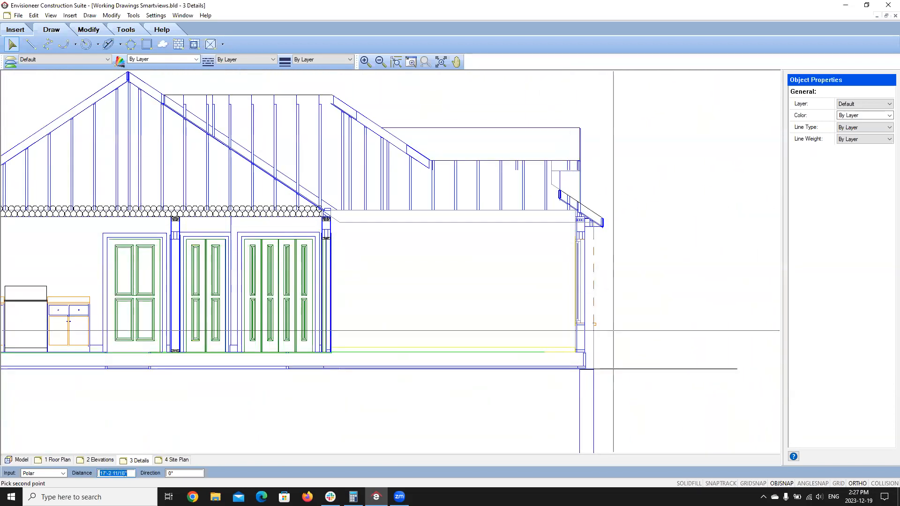
scroll(613, 331, "up", 4)
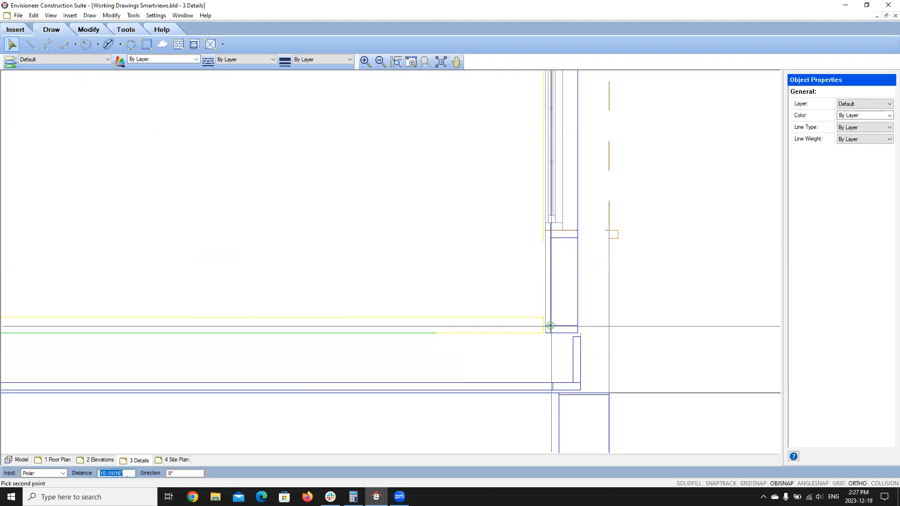
scroll(464, 358, "down", 2)
scroll(500, 211, "up", 5)
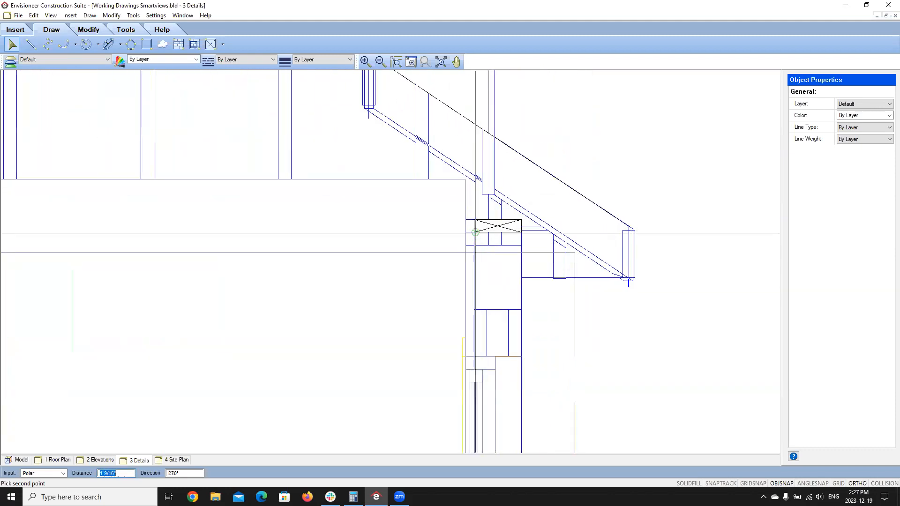
left_click(474, 316)
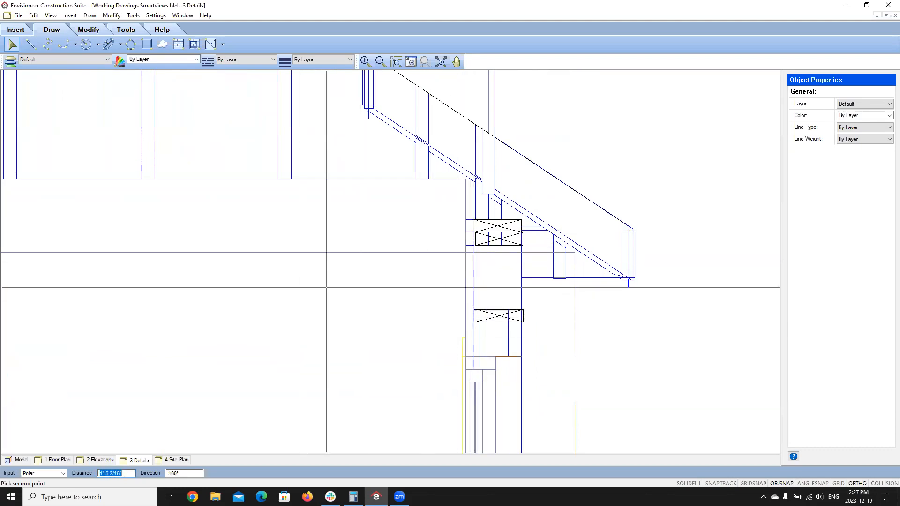
right_click(327, 288)
left_click(351, 293)
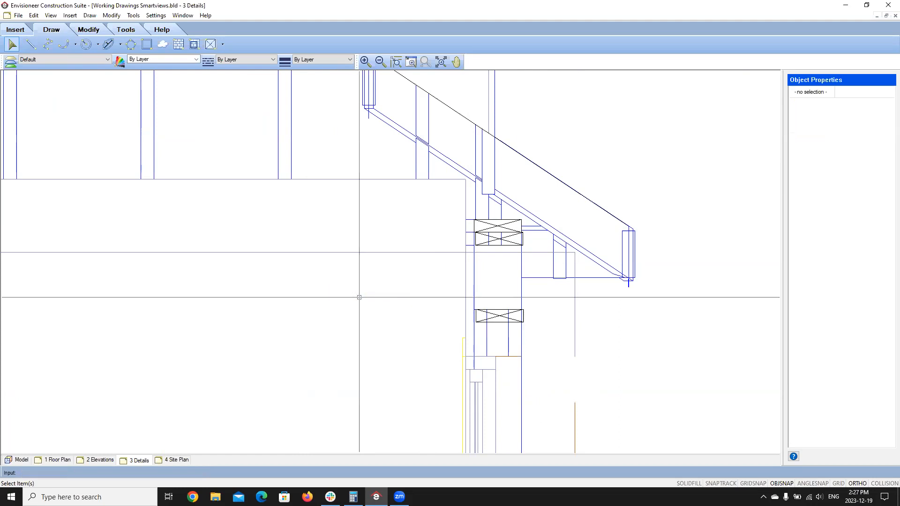
Step: Move the lower top plate's wood symbol in the far exterior wall so its corner snaps to the plate's inner corner
scroll(519, 227, "up", 4)
left_click(425, 222)
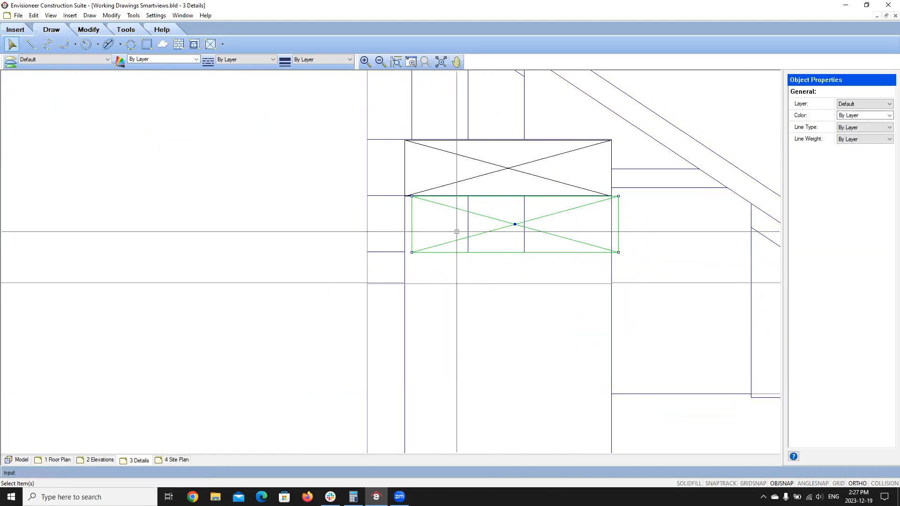
right_click(425, 222)
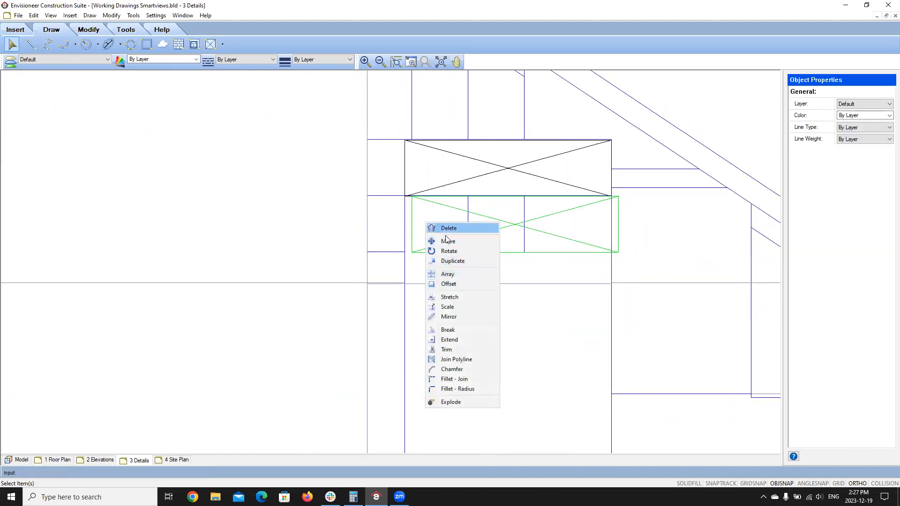
left_click(449, 241)
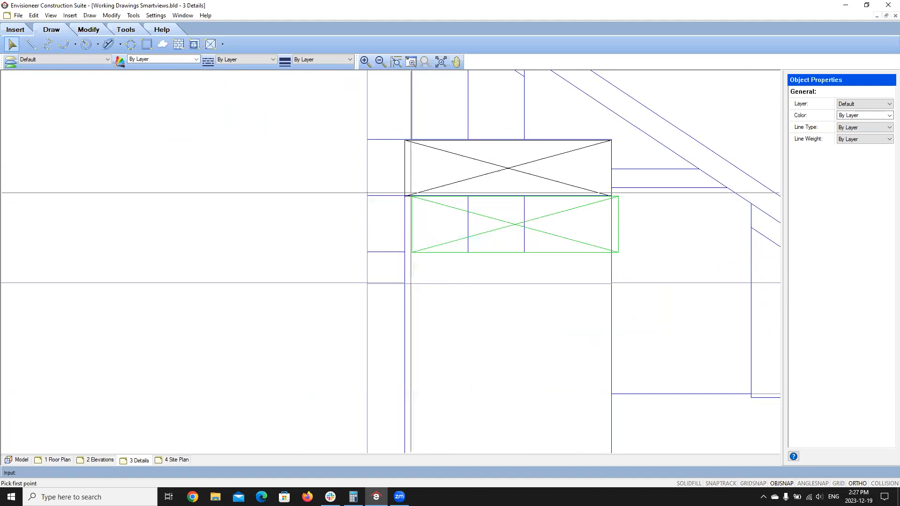
left_click(411, 196)
left_click(405, 196)
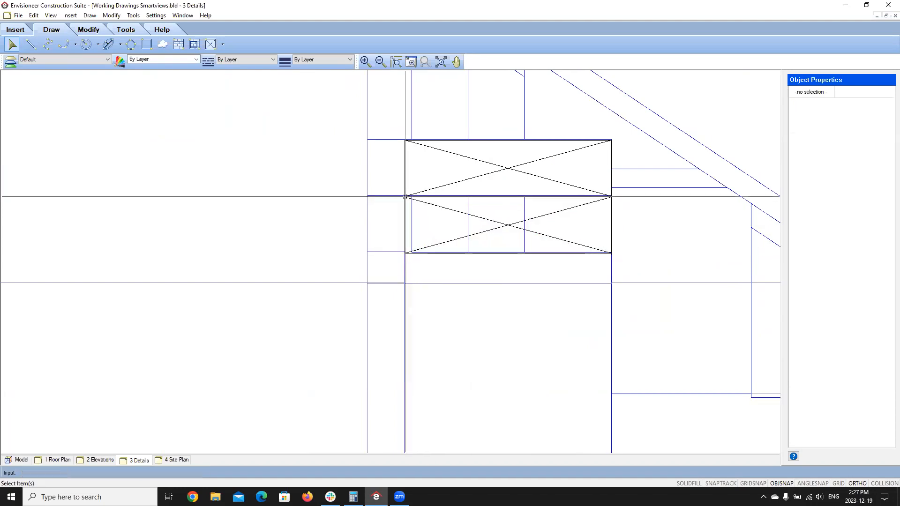
Step: Reshape the wood symbol at the far exterior wall's window header to fill the inner upright header member
scroll(449, 224, "down", 4)
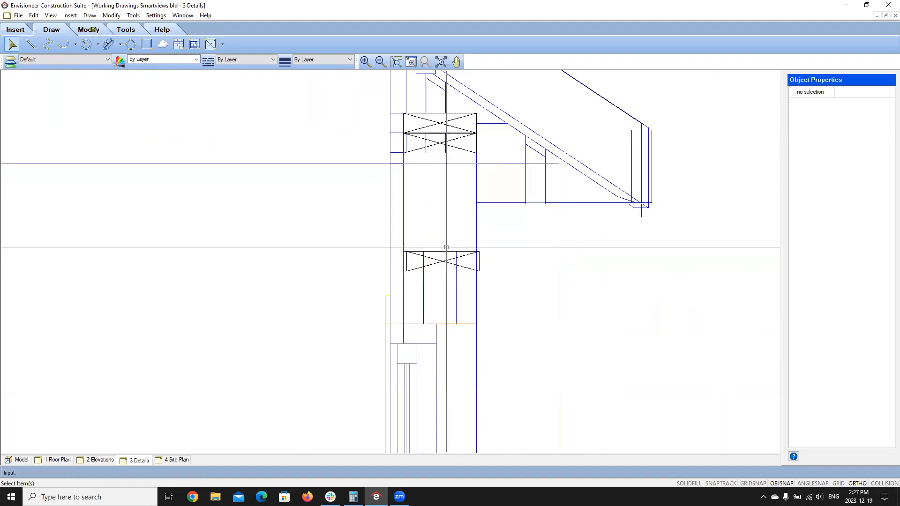
left_click(444, 257)
scroll(444, 263, "up", 5)
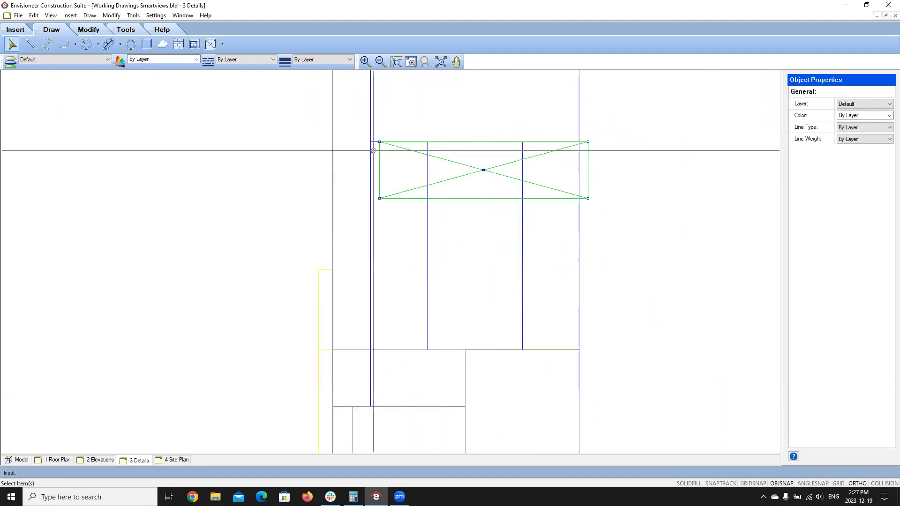
left_click_drag(379, 141, 371, 141)
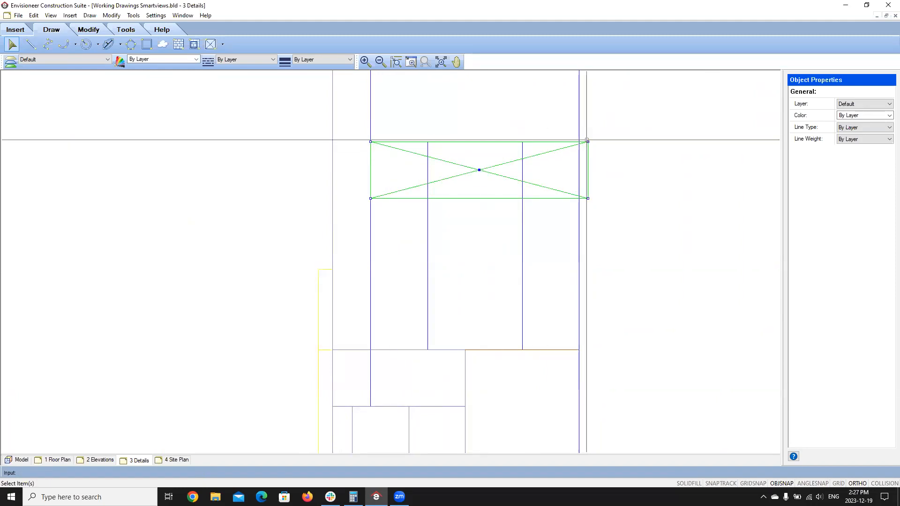
left_click_drag(587, 140, 427, 142)
left_click_drag(428, 200, 428, 350)
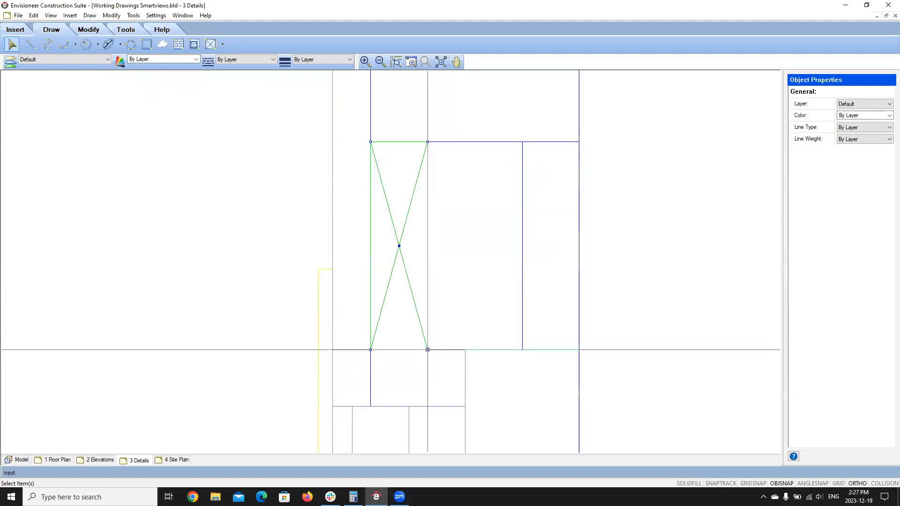
Step: Duplicate the inner header member's wood symbol onto the outer header member of the far exterior wall
right_click(399, 153)
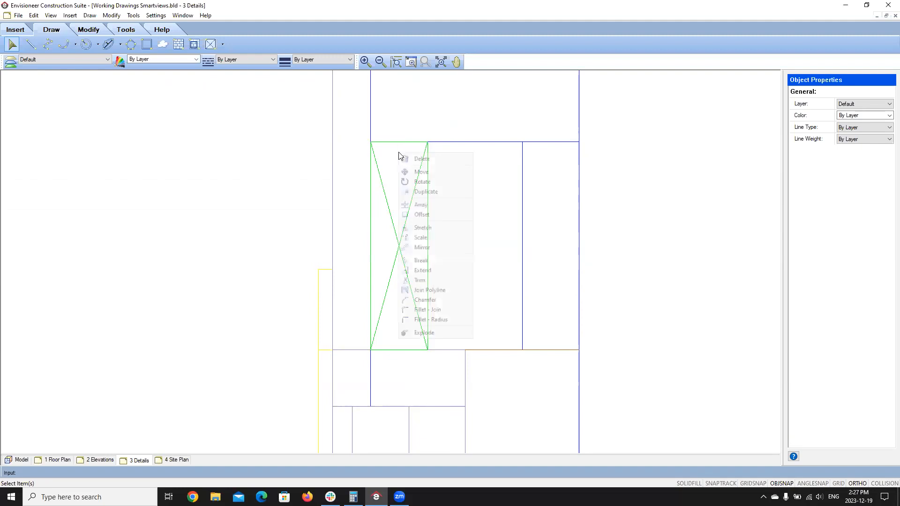
left_click(427, 192)
left_click(371, 142)
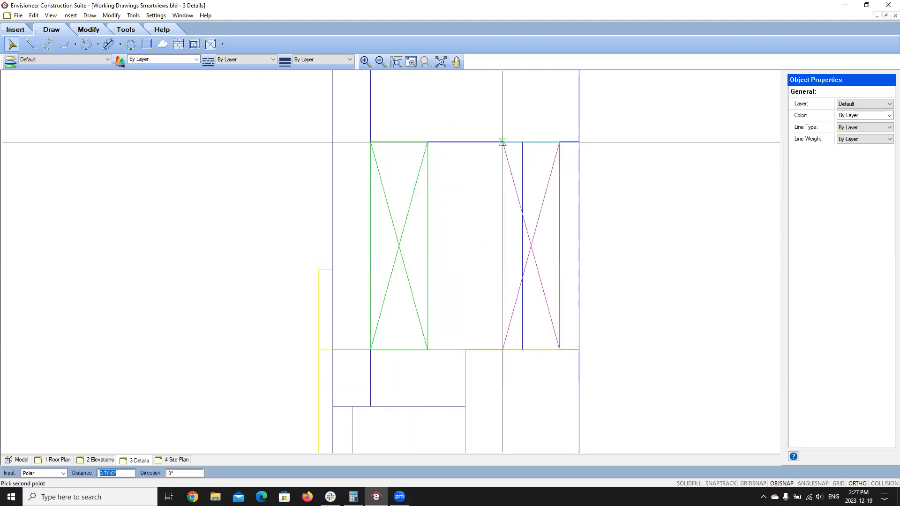
left_click(523, 141)
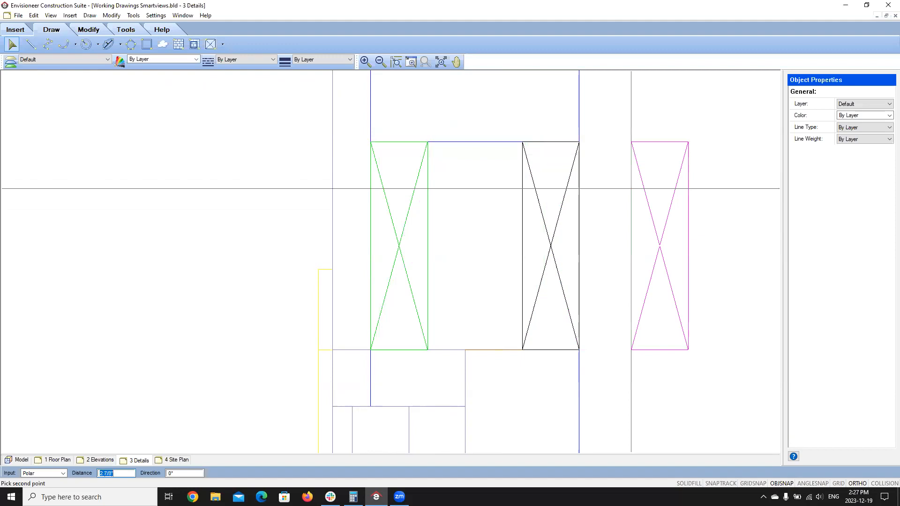
scroll(631, 188, "down", 4)
right_click(349, 231)
left_click(372, 238)
Step: Reshape the wood symbol below the header in the wall beyond the closet doors to fill the header member on the closet side
scroll(600, 194, "down", 8)
scroll(600, 194, "down", 2)
scroll(464, 181, "up", 7)
scroll(366, 178, "down", 3)
scroll(372, 182, "up", 8)
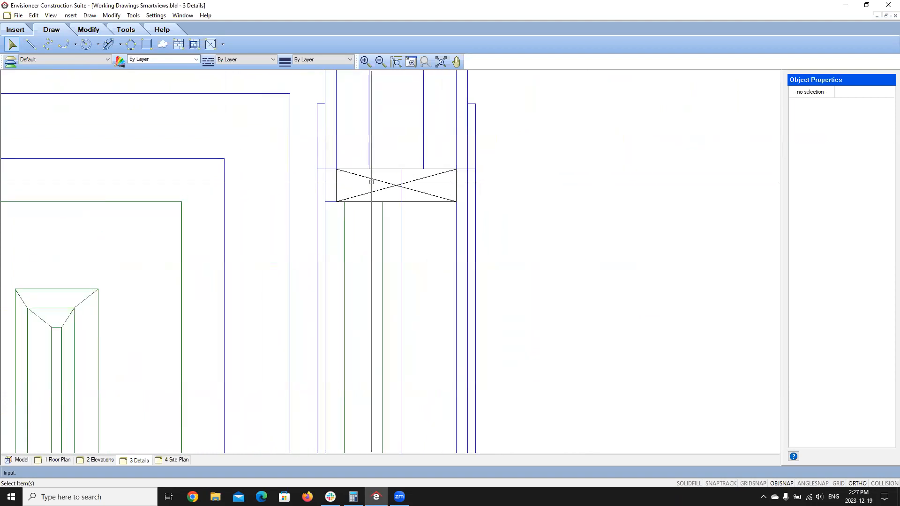
left_click(372, 182)
scroll(380, 197, "down", 3)
scroll(341, 239, "up", 4)
left_click_drag(341, 239, 341, 106)
left_click_drag(342, 274, 341, 238)
left_click_drag(474, 106, 377, 106)
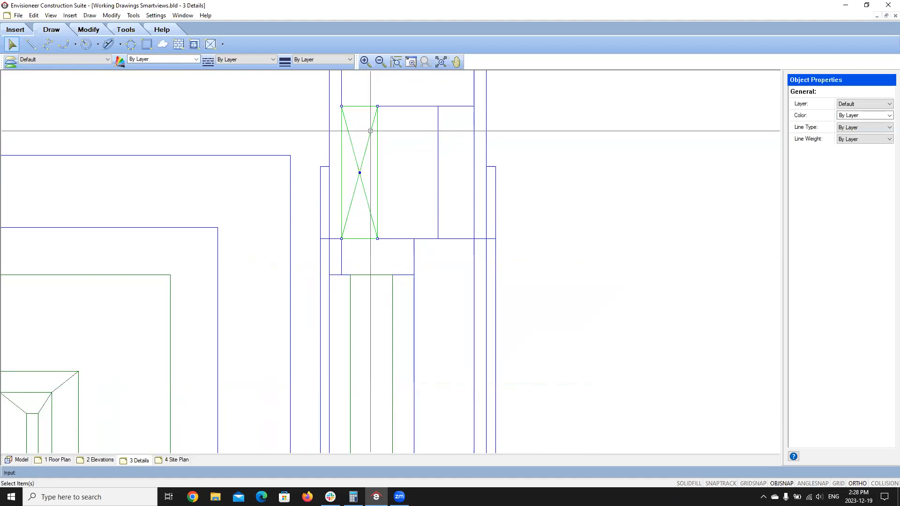
Step: Duplicate the closet-side header symbol onto the opposite header member of the wall beyond the closet doors
right_click(371, 130)
left_click(401, 169)
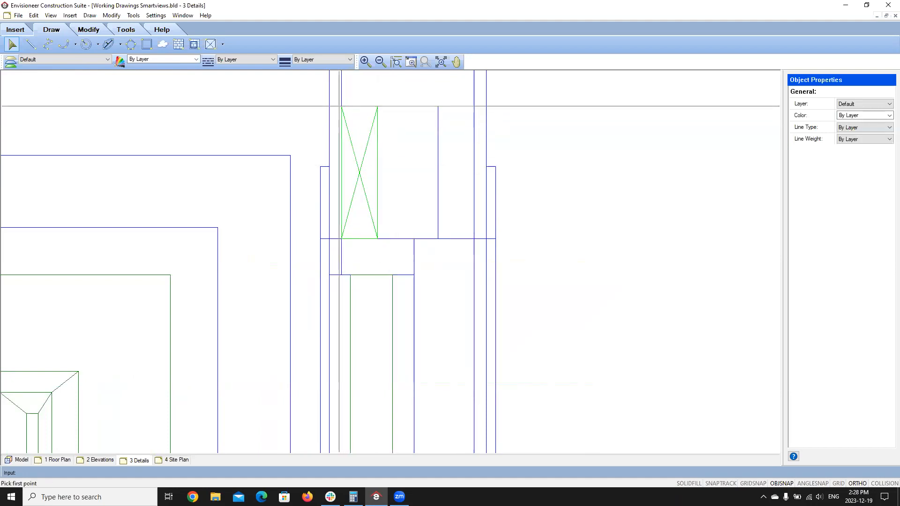
left_click(341, 107)
left_click(439, 108)
right_click(442, 116)
left_click(481, 126)
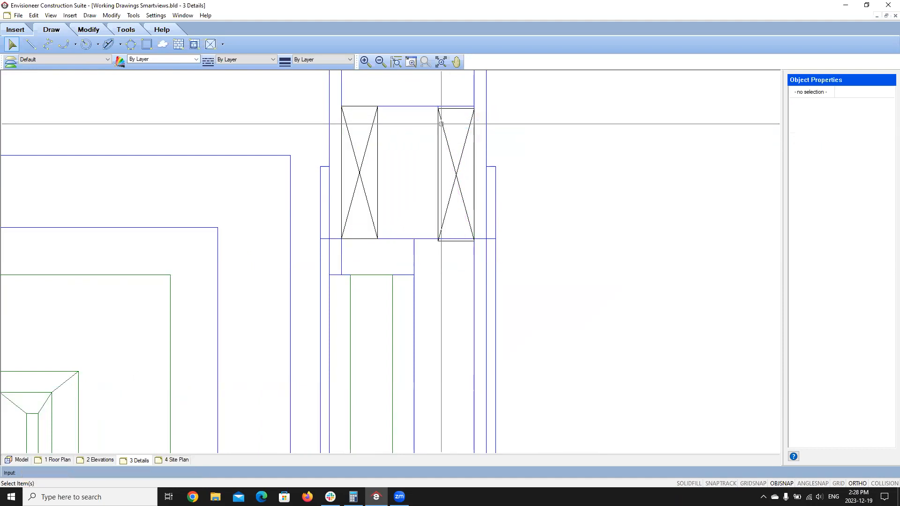
Step: Move the copied header symbol up so its top corner aligns with the top of the header member
left_click(442, 124)
right_click(444, 126)
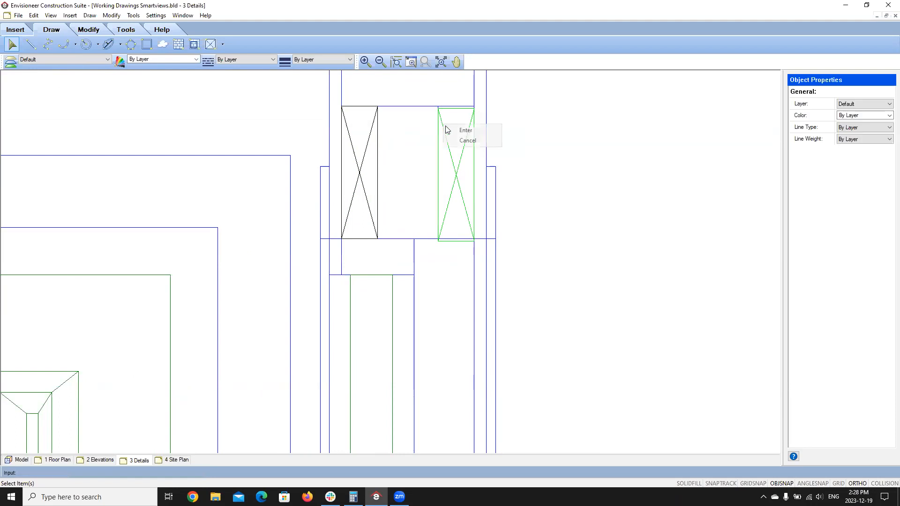
left_click(469, 130)
key("Escape")
left_click(446, 137)
right_click(445, 135)
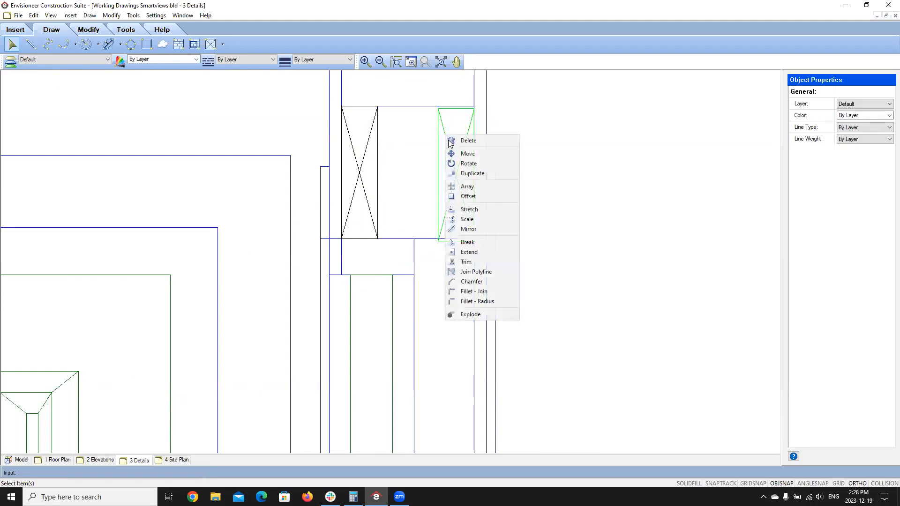
left_click(469, 154)
left_click(438, 106)
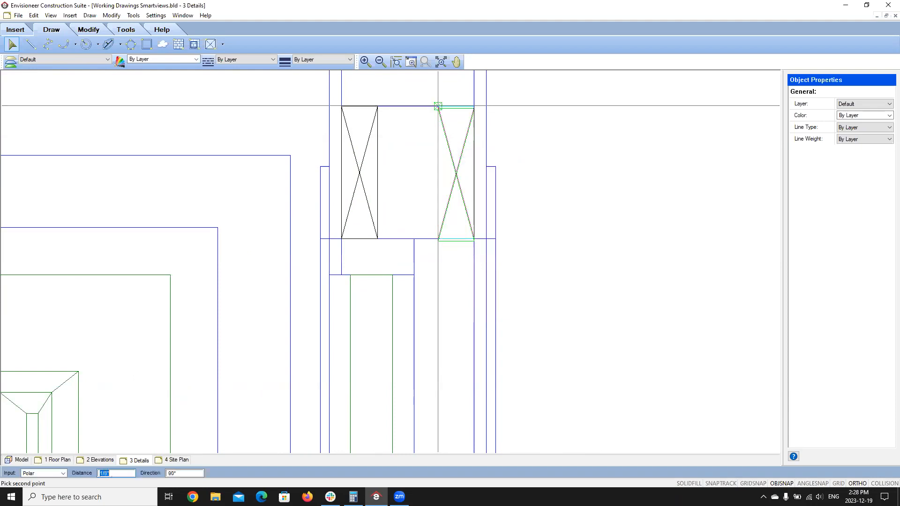
key("Return")
scroll(461, 218, "down", 3)
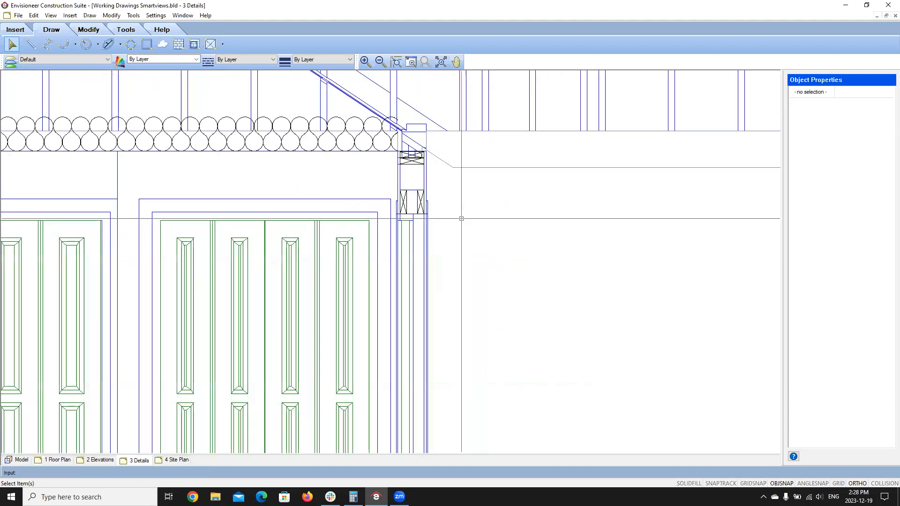
scroll(461, 219, "down", 2)
middle_click_drag(292, 248, 479, 221)
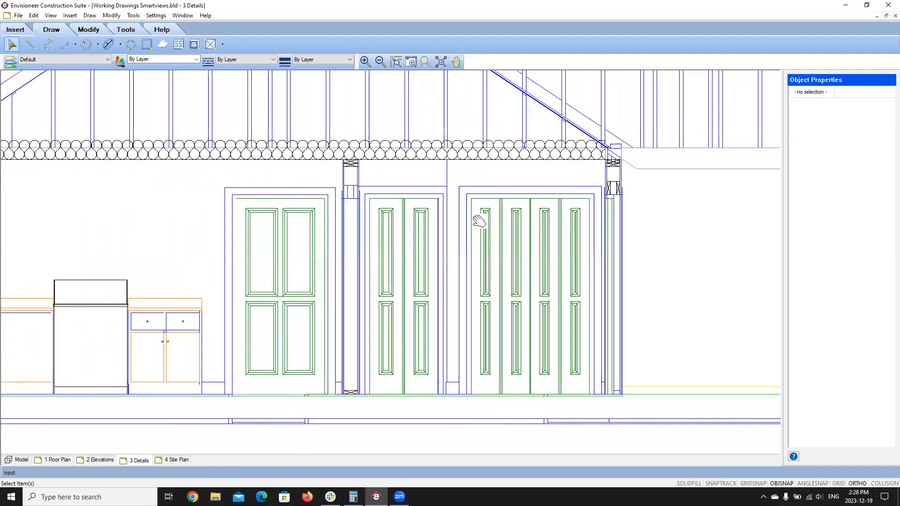
scroll(496, 206, "down", 3)
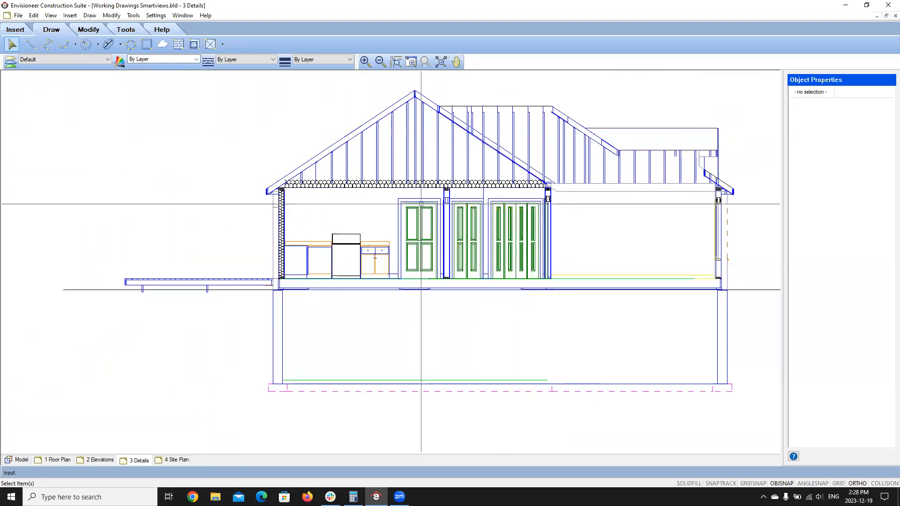
left_click(131, 15)
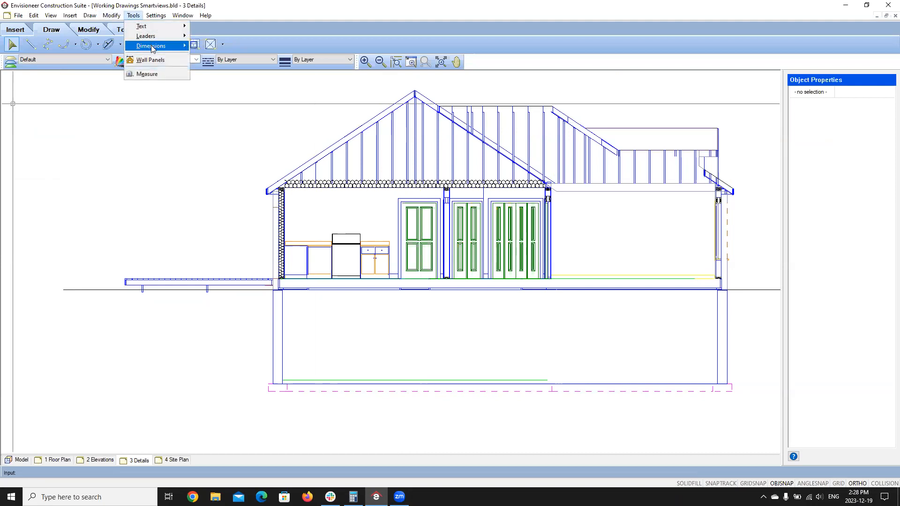
mouse_move(153, 46)
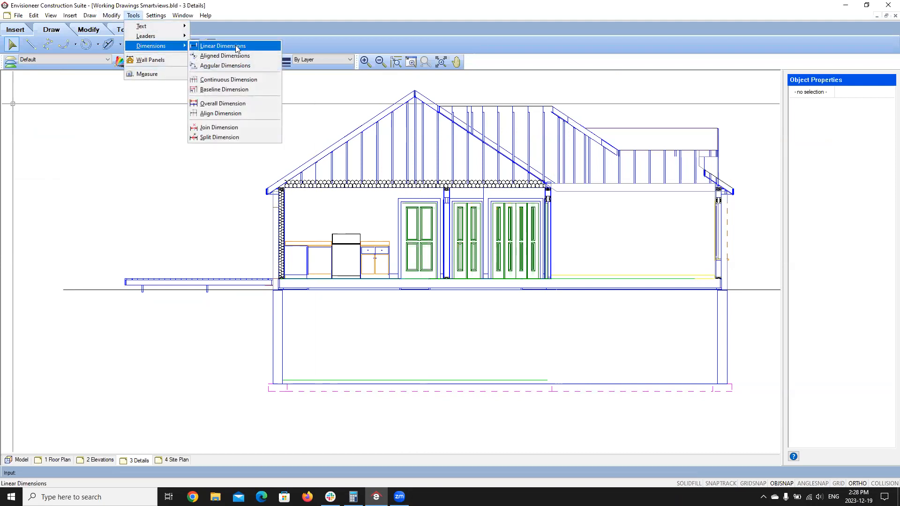
left_click(224, 7)
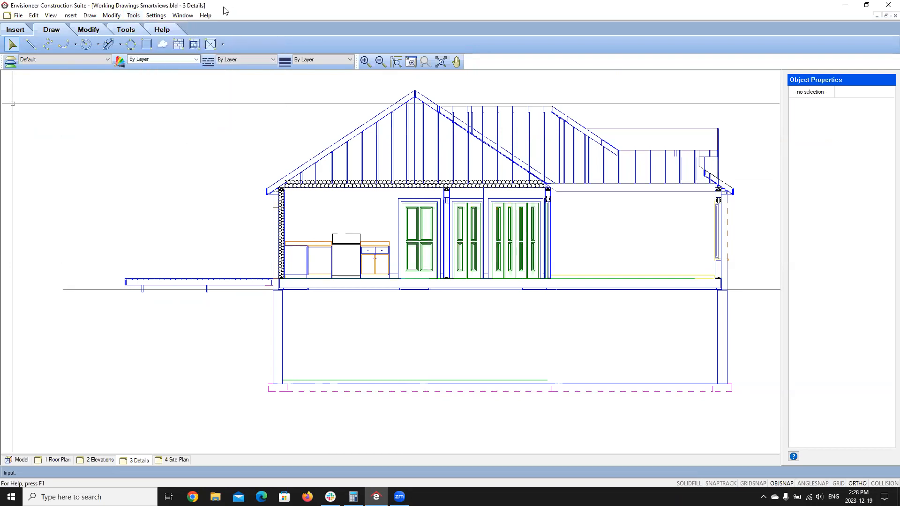
Step: Add a vertical linear dimension of the insulated exterior wall, from top plate corner to bottom plate corner, placing it outside above the deck
left_click(134, 31)
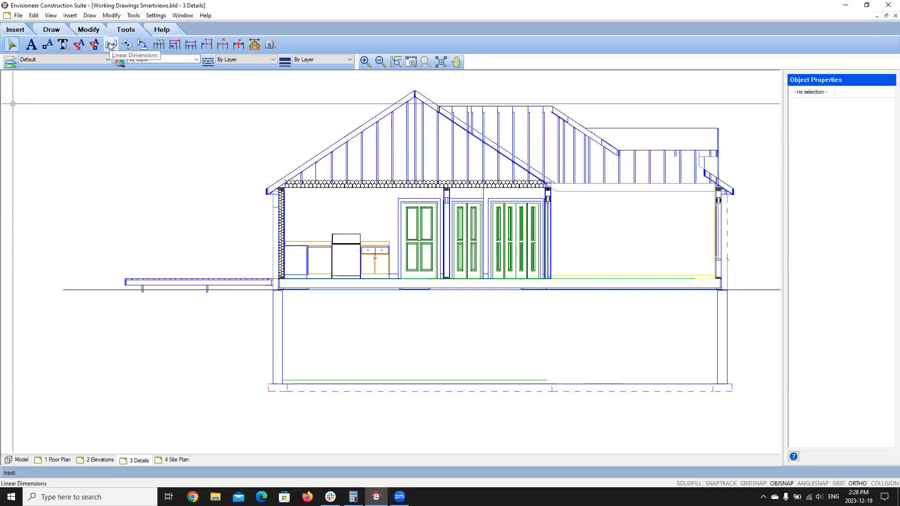
left_click(111, 45)
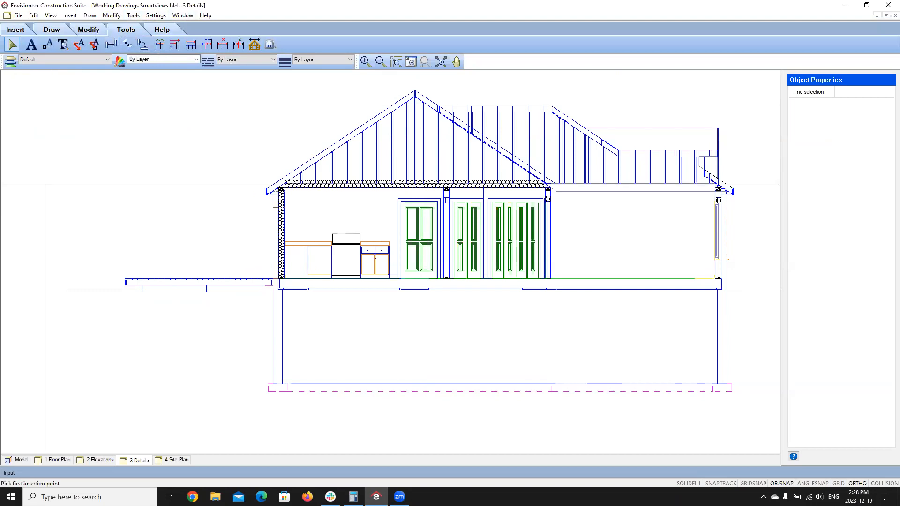
scroll(261, 196, "up", 3)
scroll(261, 197, "up", 2)
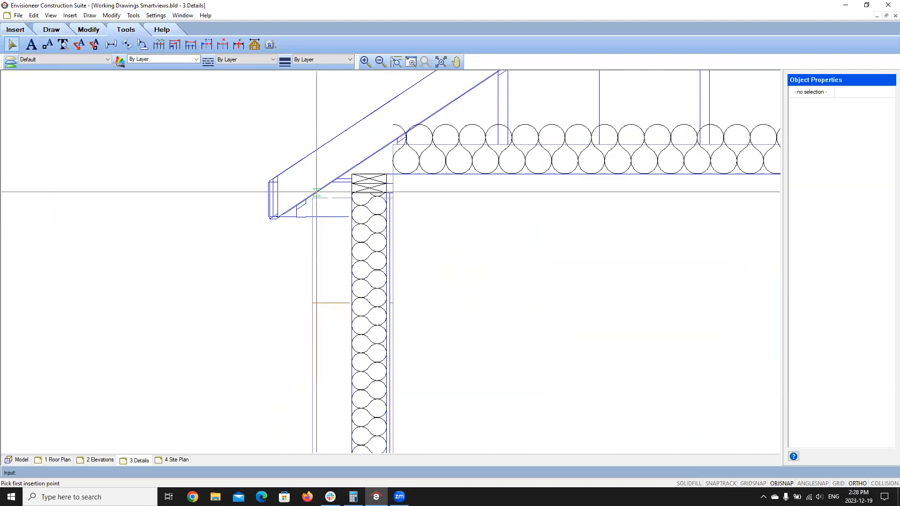
left_click(351, 173)
scroll(351, 187, "down", 3)
scroll(300, 155, "up", 5)
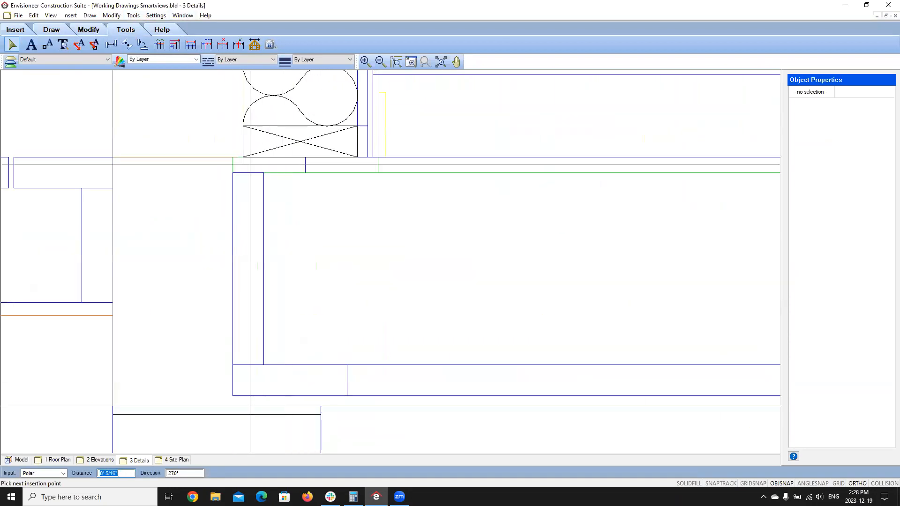
left_click(244, 157)
scroll(404, 174, "down", 2)
scroll(405, 178, "down", 3)
scroll(382, 256, "up", 4)
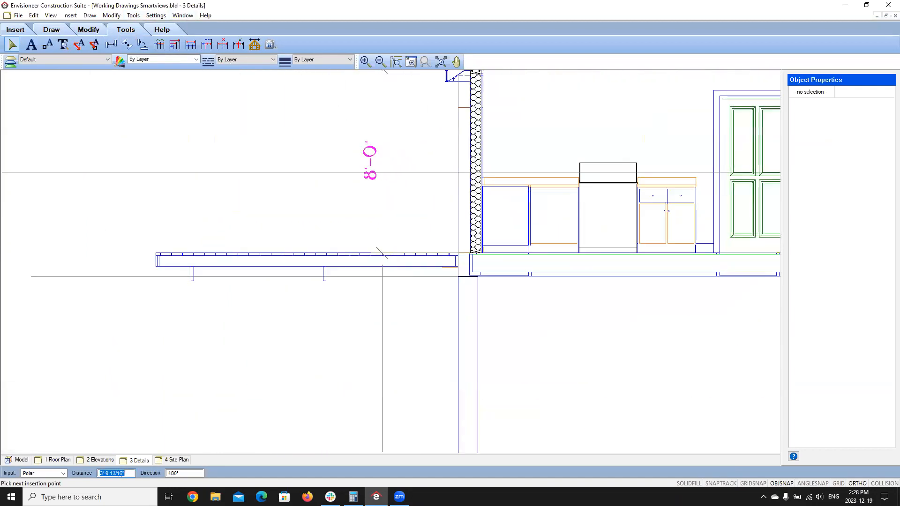
scroll(375, 170, "down", 2)
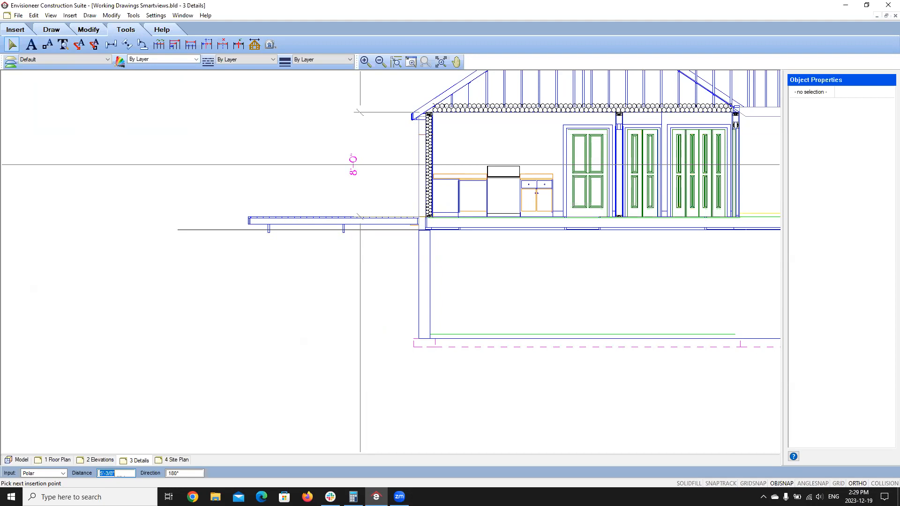
left_click(365, 164)
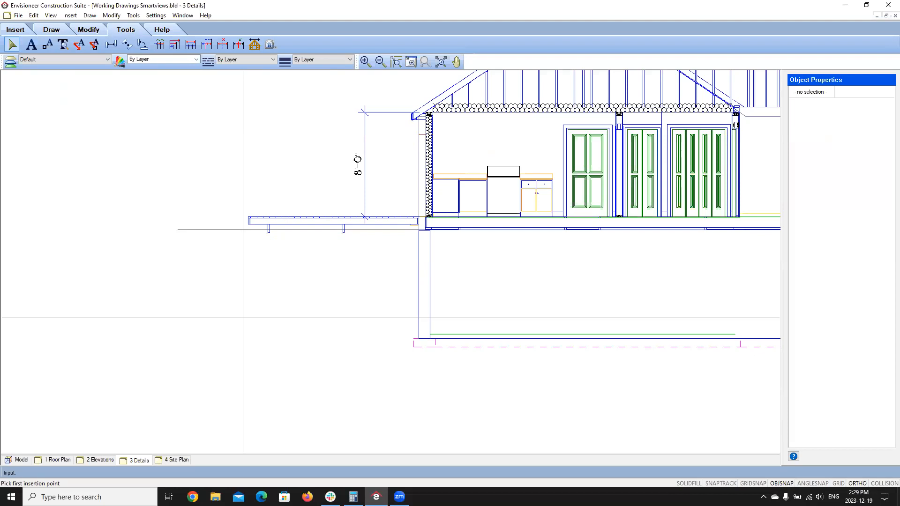
Step: Switch to the 2 Elevations sheet
left_click(98, 460)
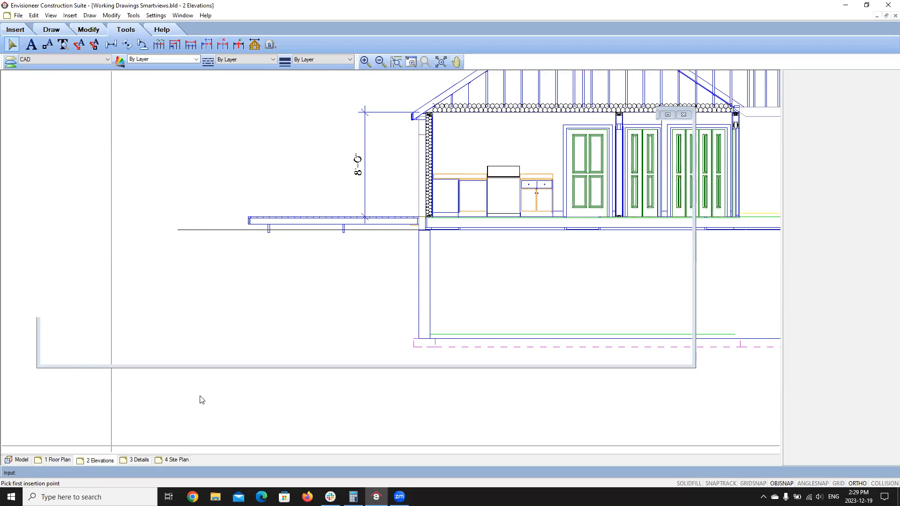
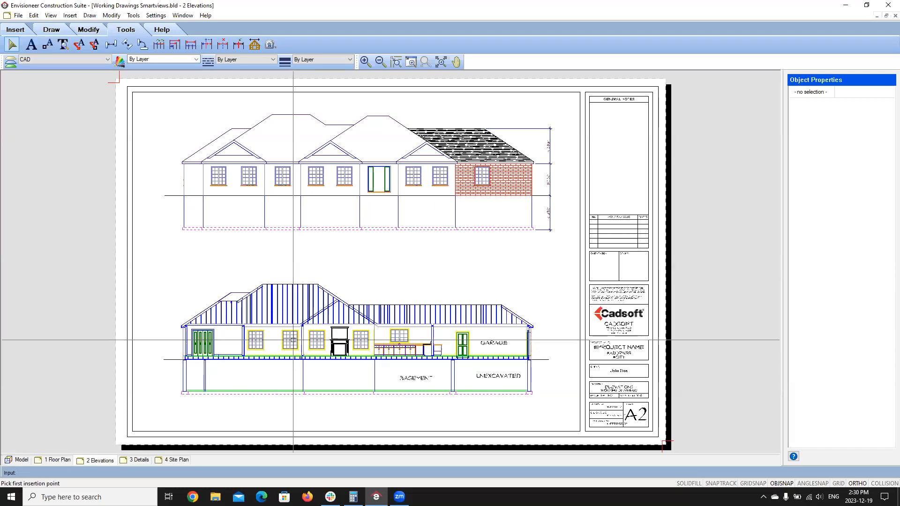
left_click(134, 16)
mouse_move(202, 15)
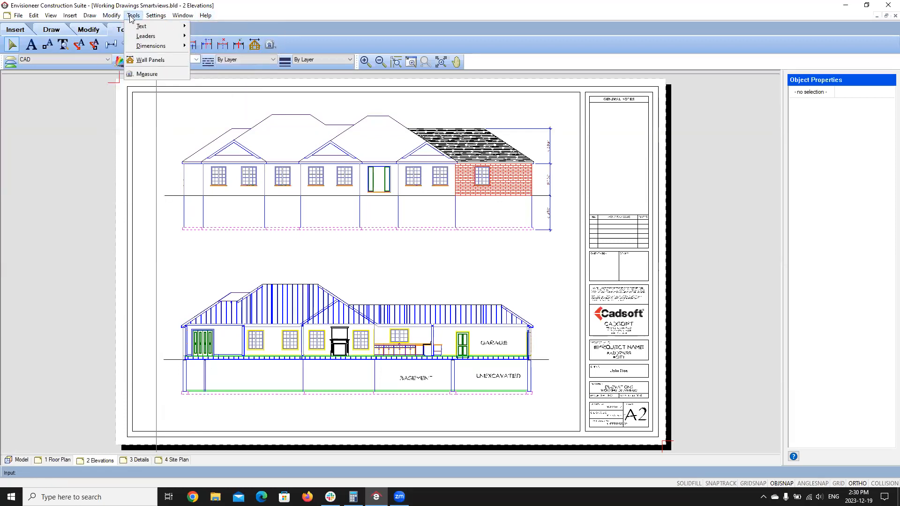
mouse_move(111, 16)
left_click(162, 15)
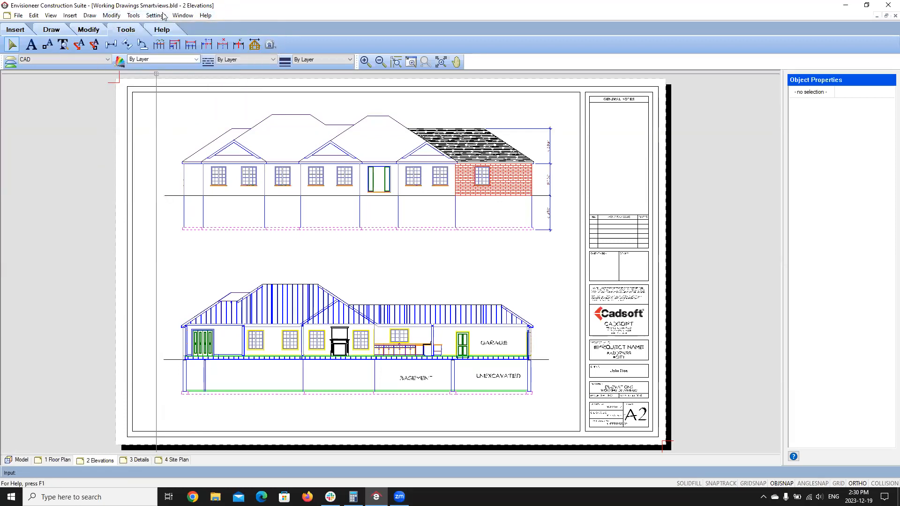
Step: Add a text leader reading "ASPHALT SHINGLES" to the shingled roof, using angle snap for a 45° leg and a horizontal landing above the ridge
left_click(76, 44)
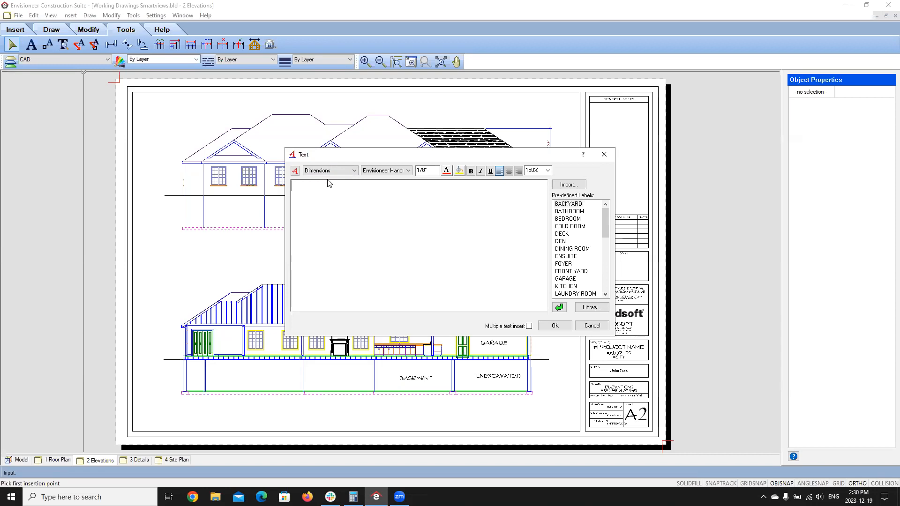
type("ASPHALT SHINGLES")
left_click(555, 326)
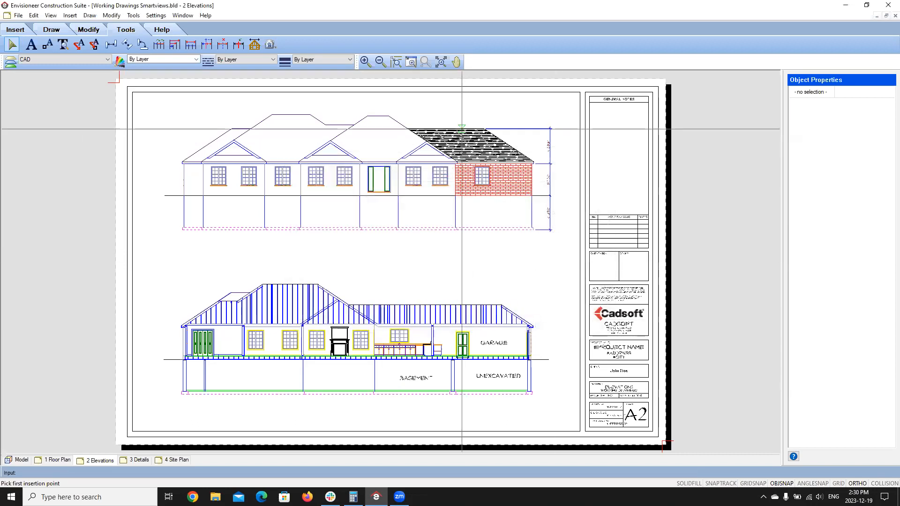
scroll(501, 126, "up", 1)
scroll(502, 127, "up", 2)
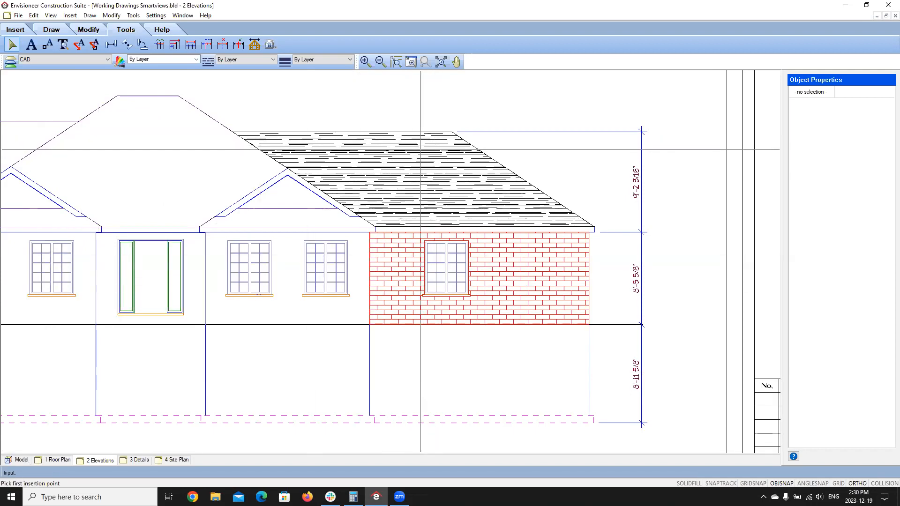
left_click(401, 150)
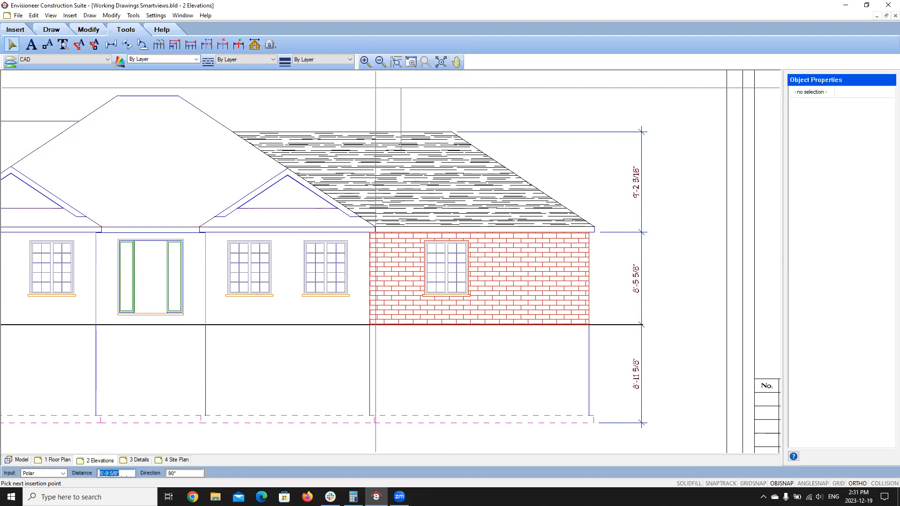
key("F10")
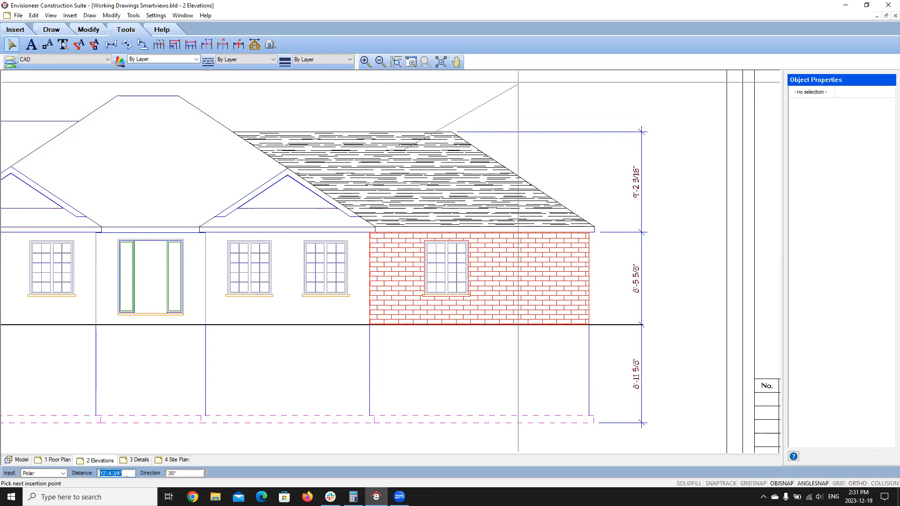
scroll(376, 154, "down", 1)
scroll(376, 154, "down", 3)
scroll(359, 130, "up", 2)
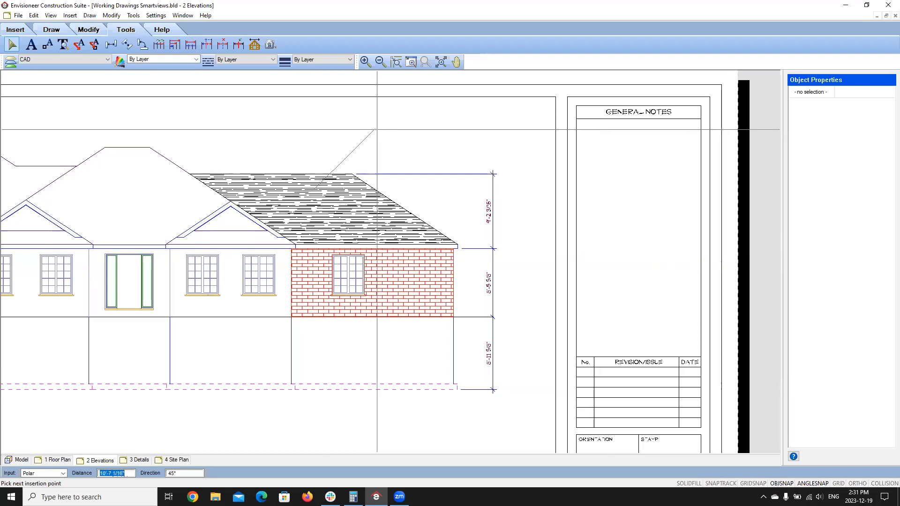
left_click(377, 130)
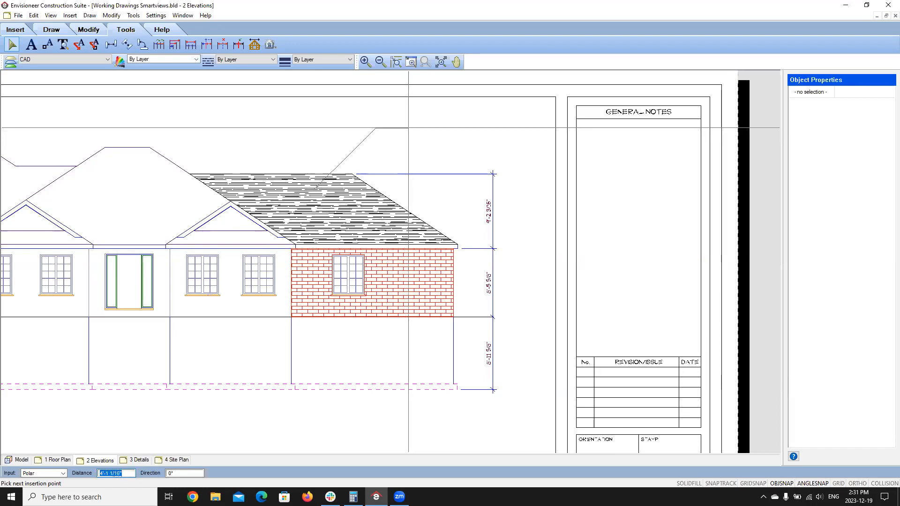
left_click(408, 128)
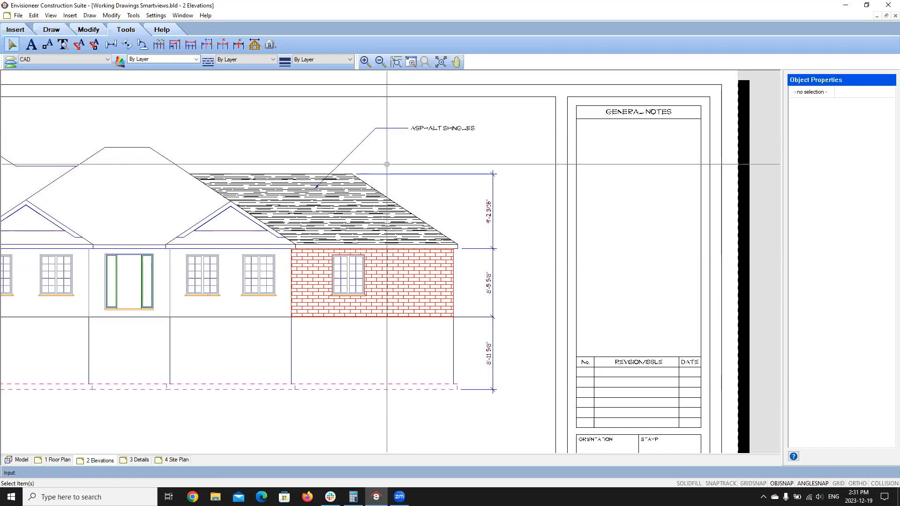
Step: Label the window in the brick wall with an automatic leader using the window's name, running the leader up at 60° beyond the roof slope
scroll(387, 159, "up", 2)
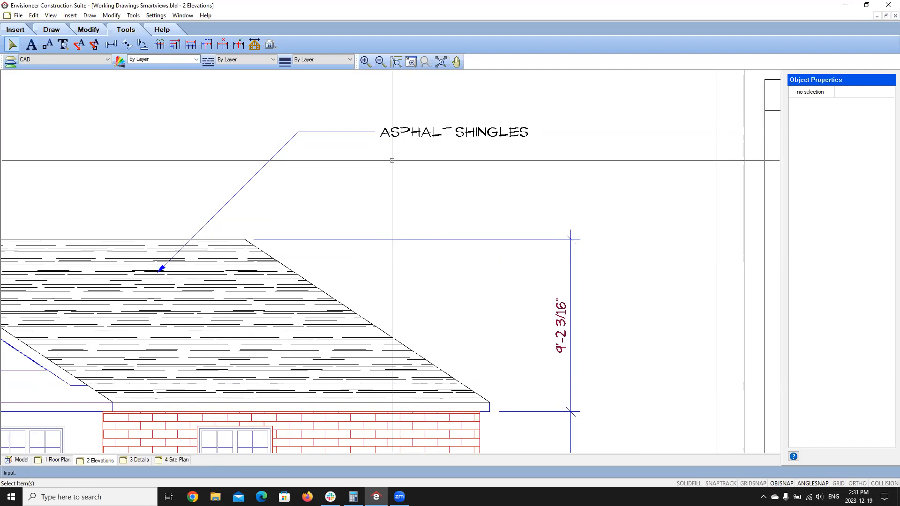
scroll(342, 160, "down", 1)
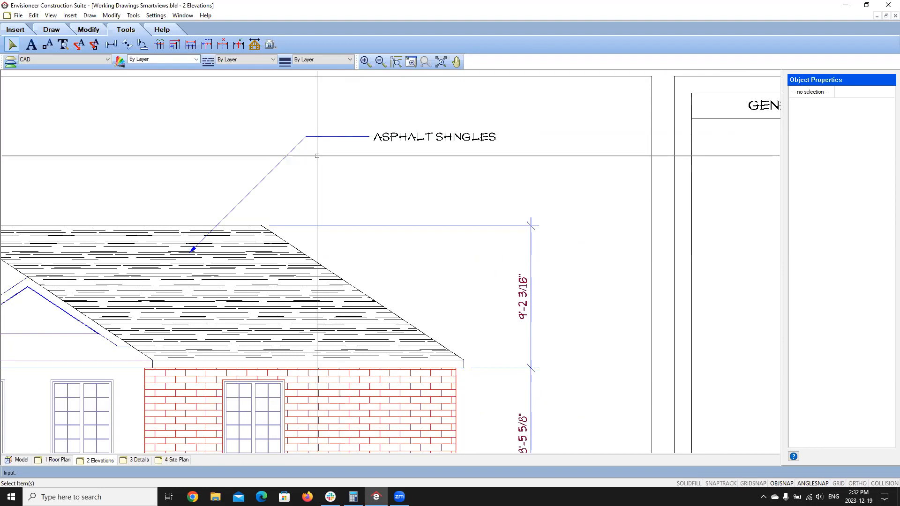
scroll(268, 201, "down", 2)
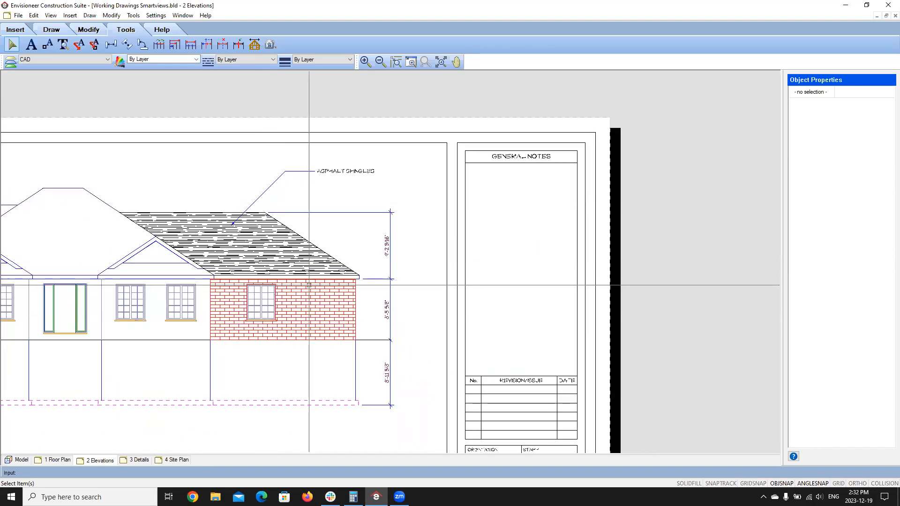
scroll(280, 321, "up", 2)
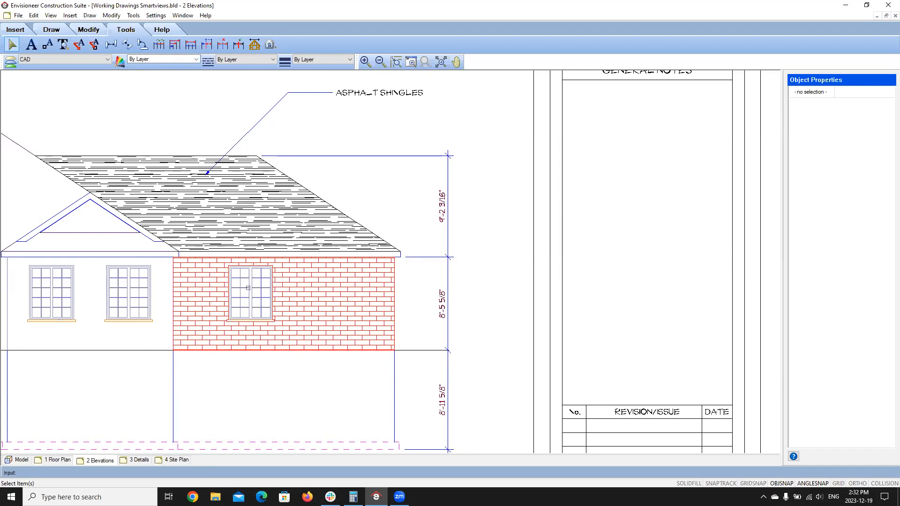
key("Return")
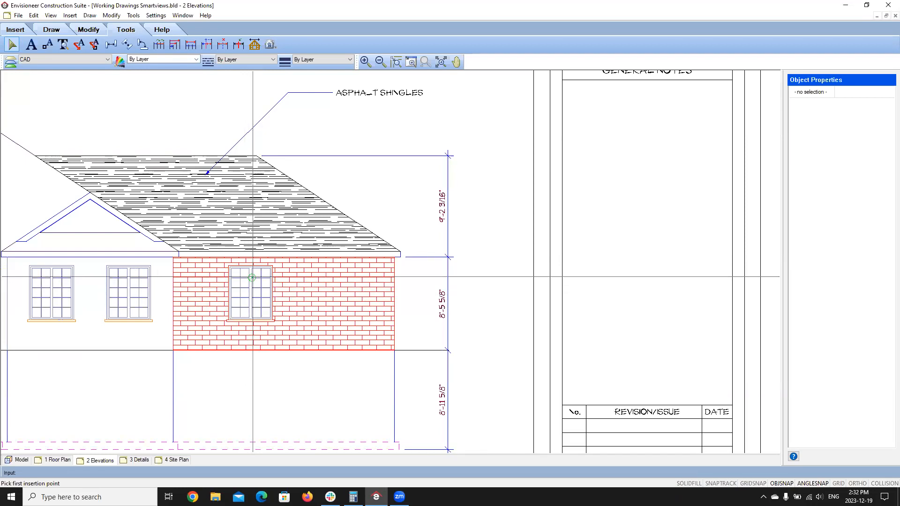
left_click(252, 277)
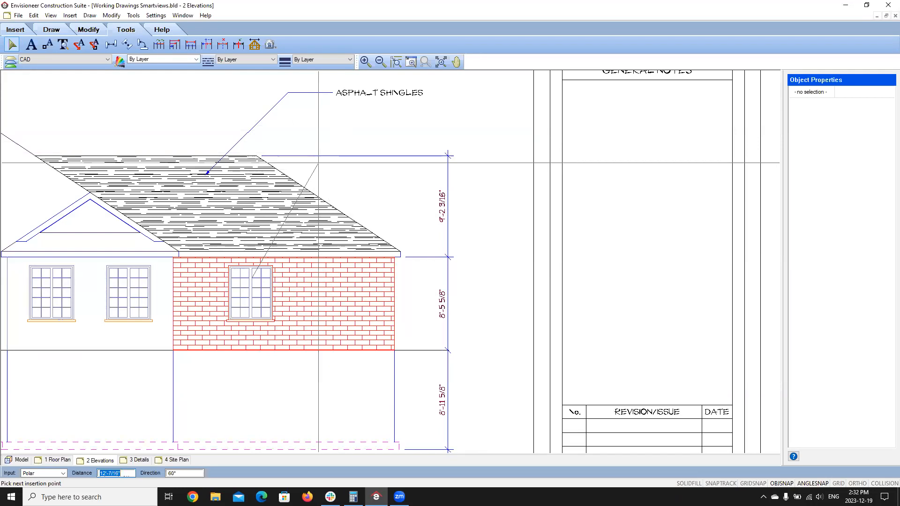
left_click(319, 163)
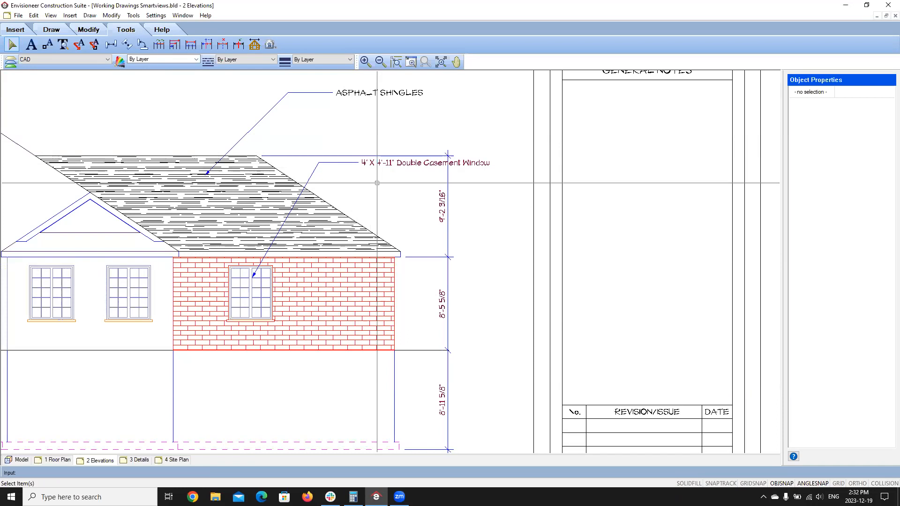
scroll(377, 183, "up", 2)
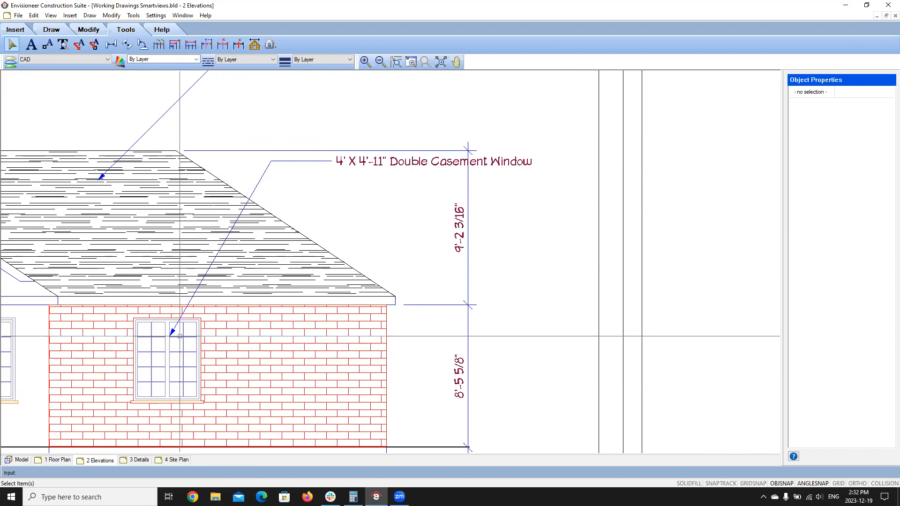
Step: Check the name in the garage's double casement window properties in the model, and return to the 2 Elevations sheet
left_click(17, 460)
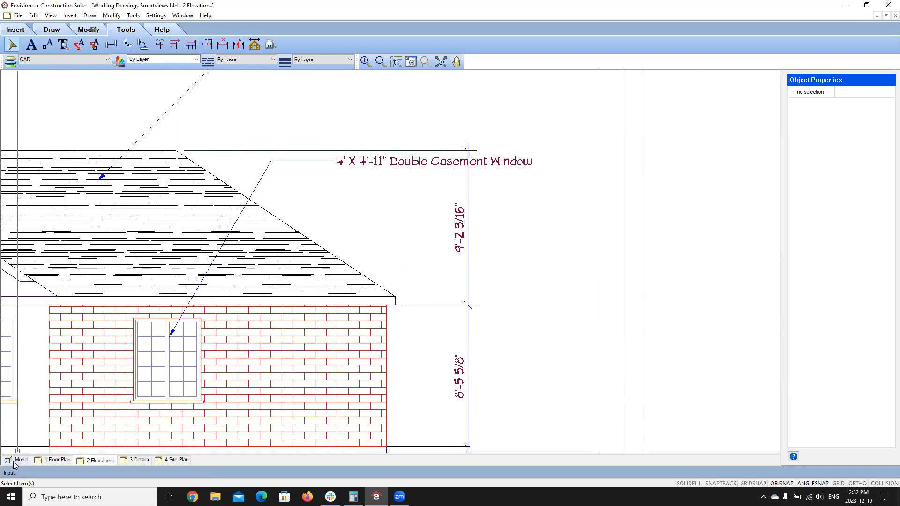
scroll(572, 322, "up", 5)
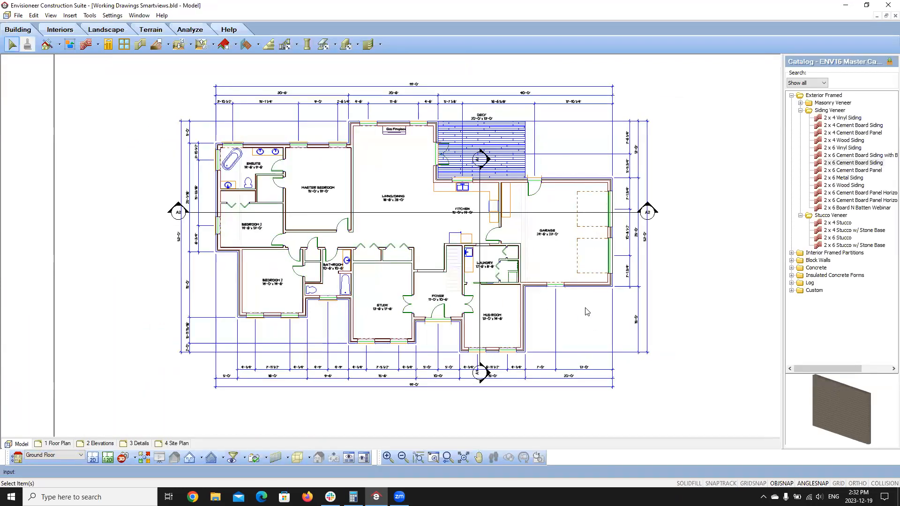
left_click(524, 254)
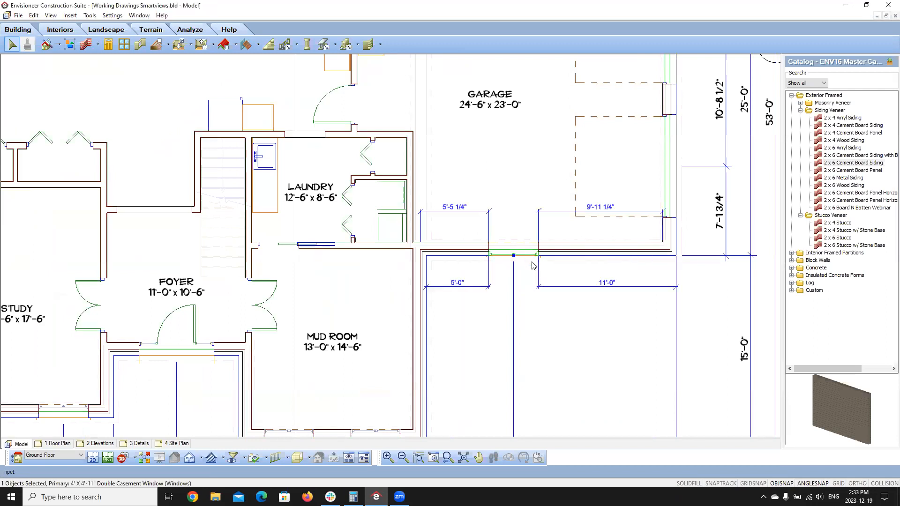
double_click(524, 254)
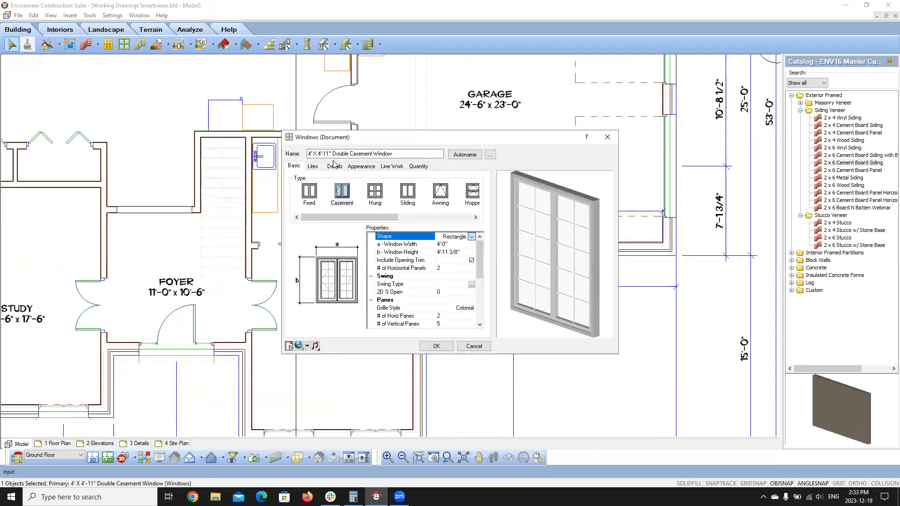
left_click(474, 346)
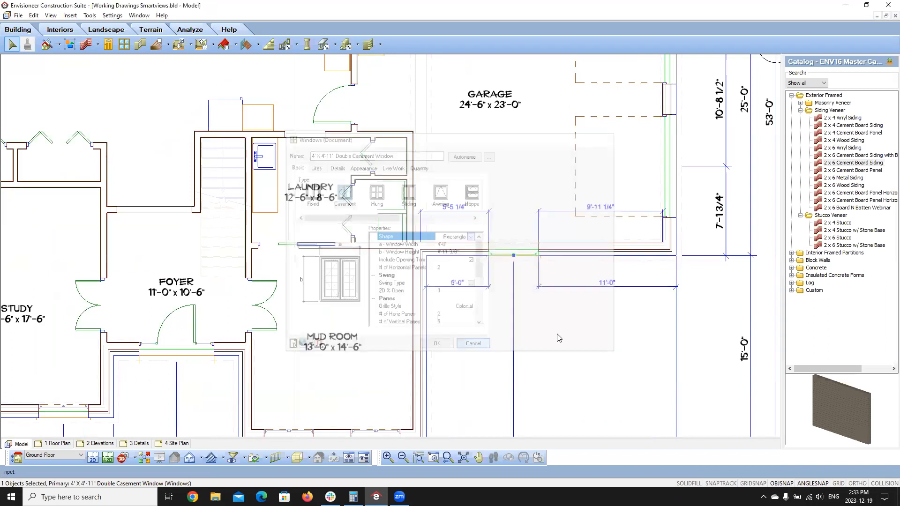
left_click(102, 444)
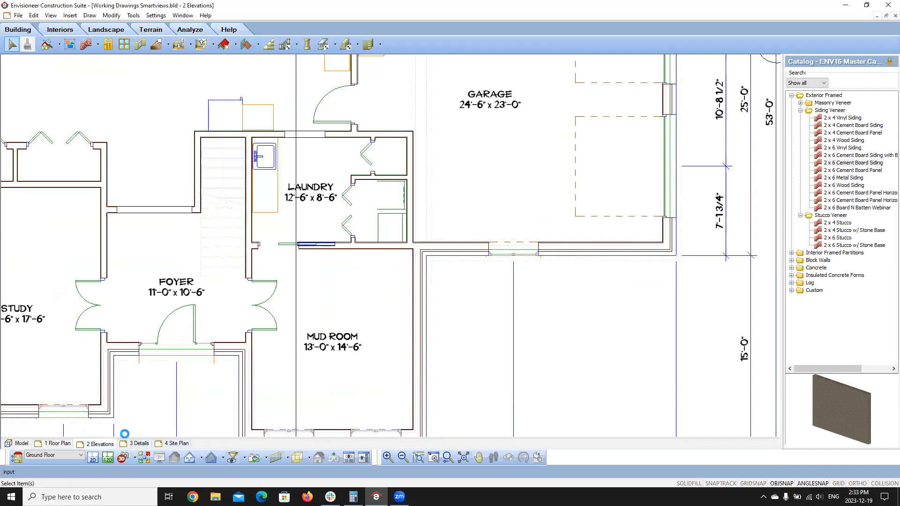
Step: Examine the properties and text contents of the casement window's leader label on the elevation
scroll(418, 274, "down", 3)
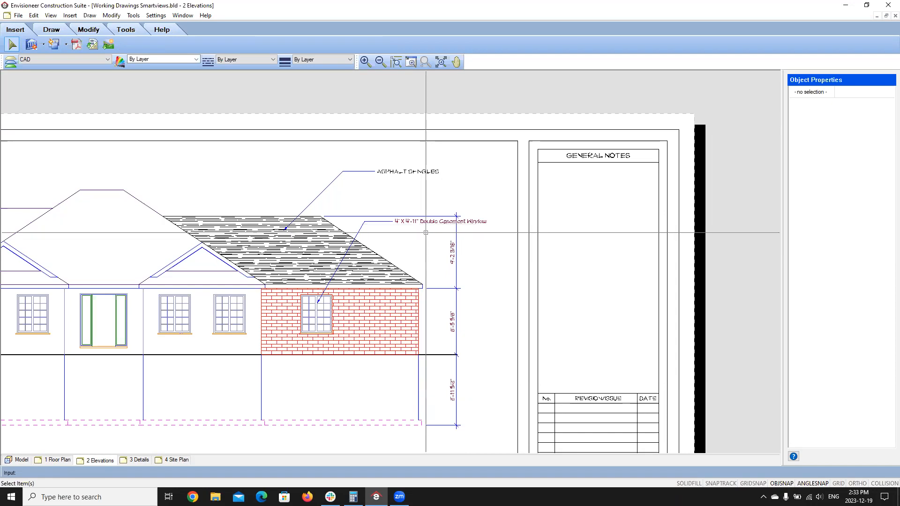
scroll(426, 232, "up", 3)
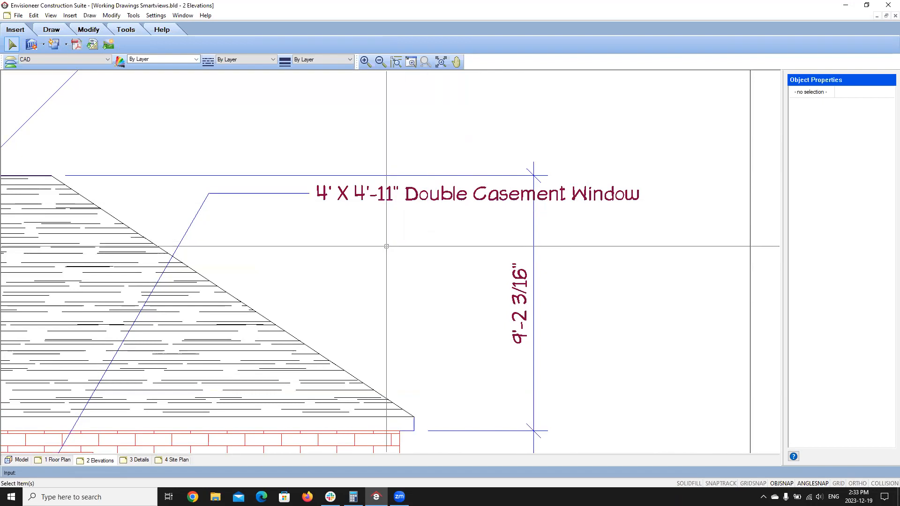
scroll(392, 251, "down", 3)
scroll(381, 227, "up", 2)
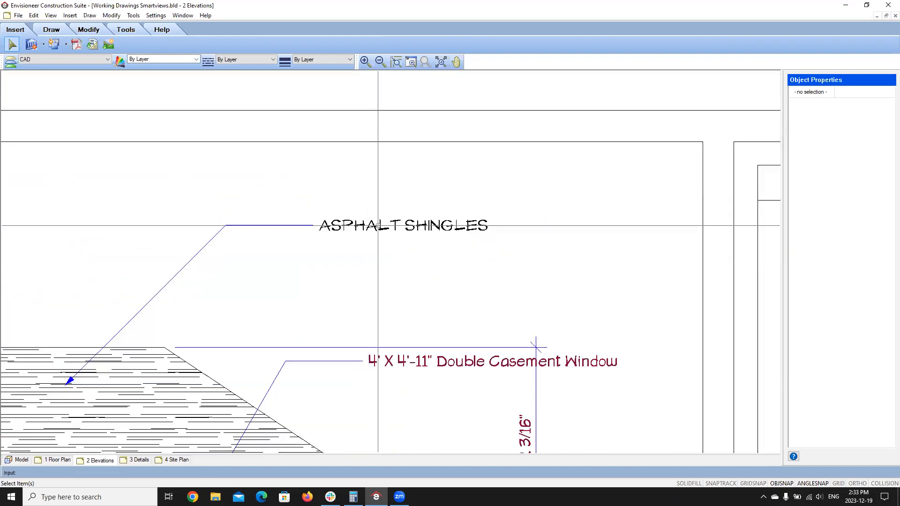
left_click(453, 360)
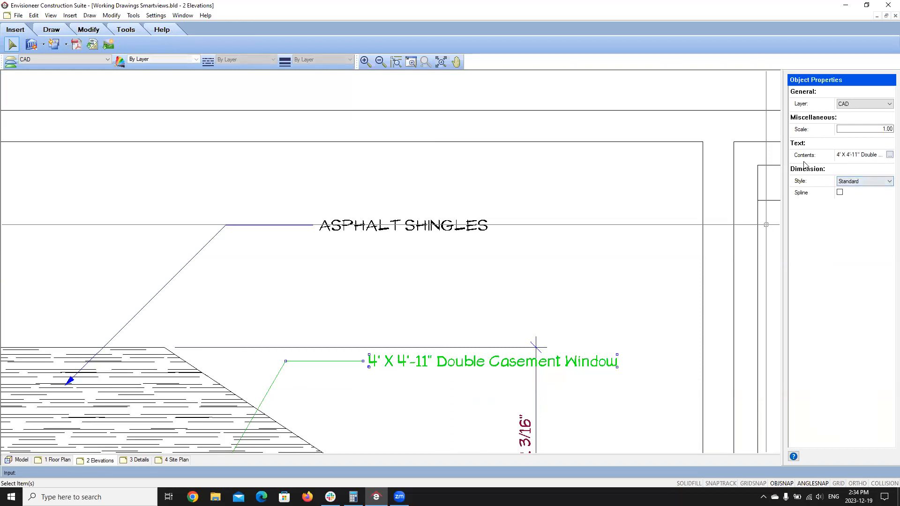
left_click(889, 155)
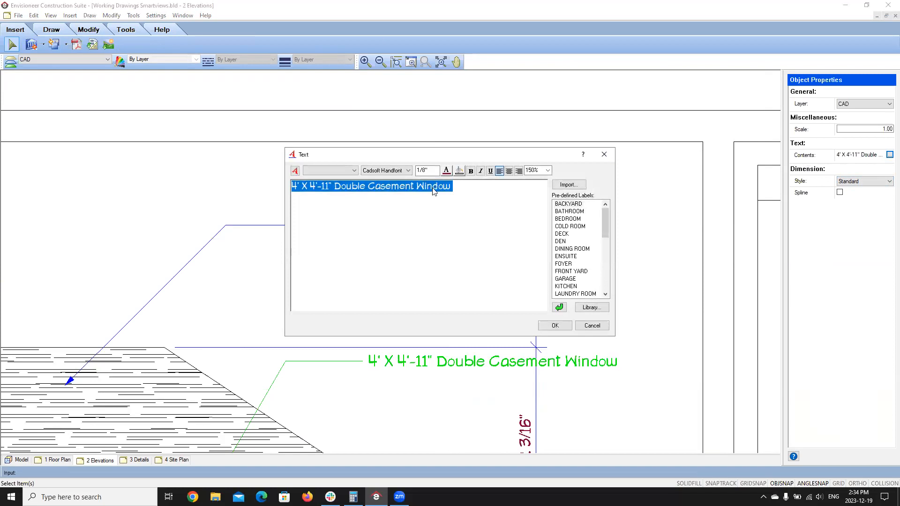
left_click(589, 325)
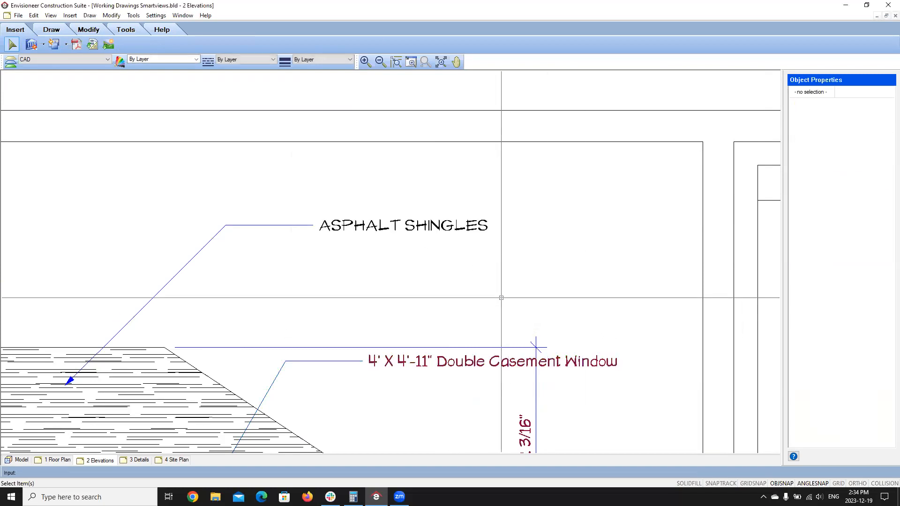
scroll(501, 297, "down", 5)
scroll(489, 305, "up", 3)
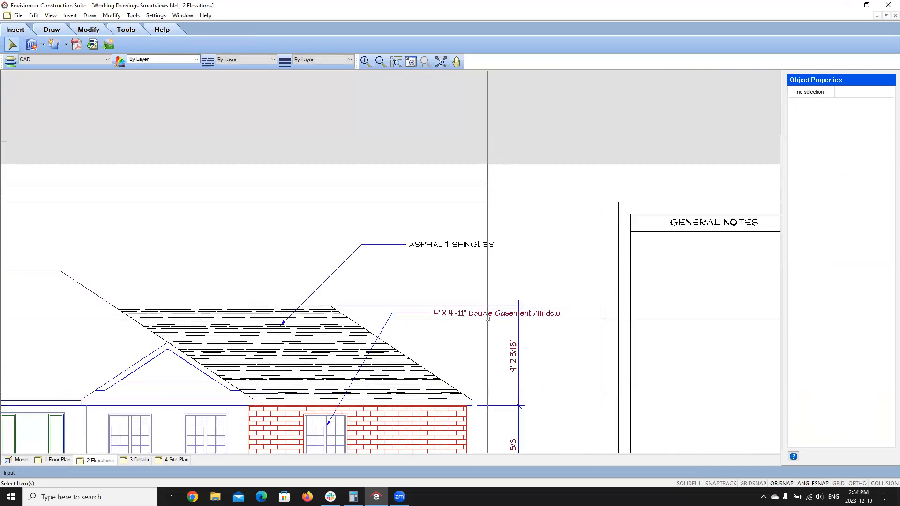
scroll(373, 208, "down", 4)
scroll(368, 267, "up", 2)
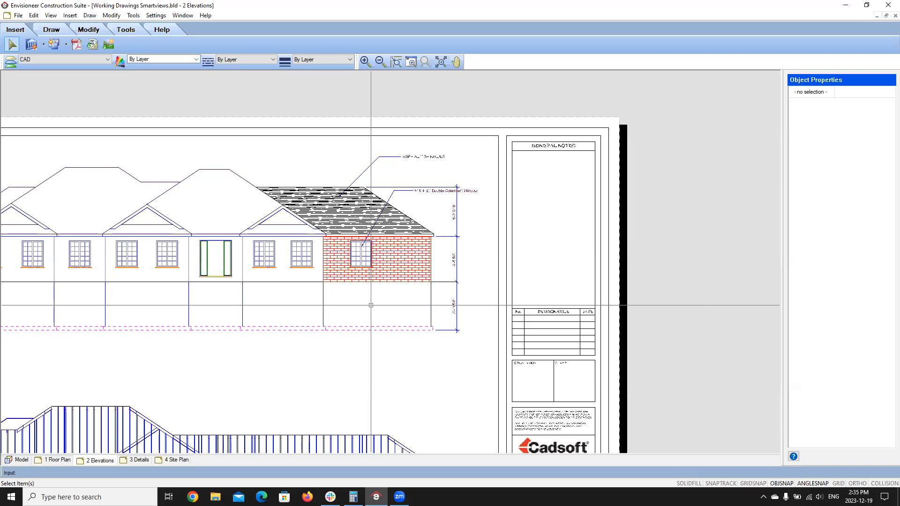
scroll(365, 256, "down", 2)
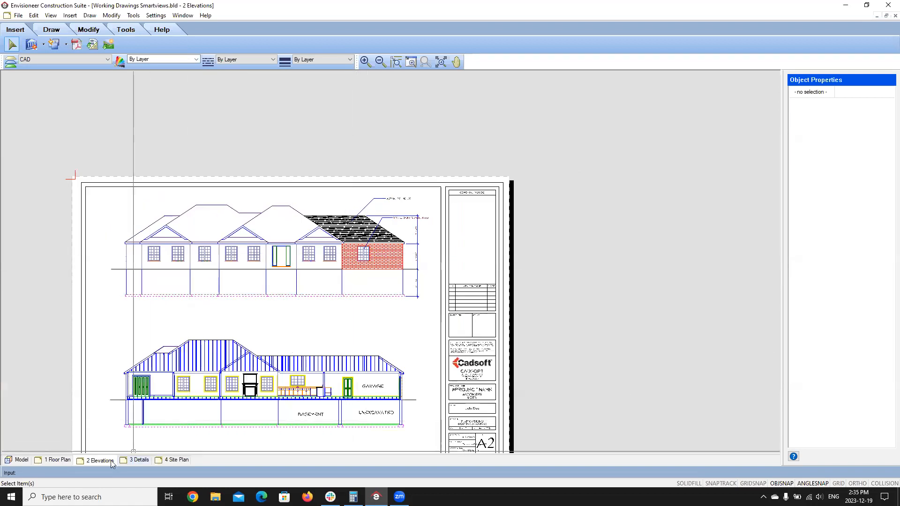
Step: In the model, duplicate the garage's double casement window along the same wall, leaving a gap of about 2'-11" toward the outer garage corner
left_click(32, 461)
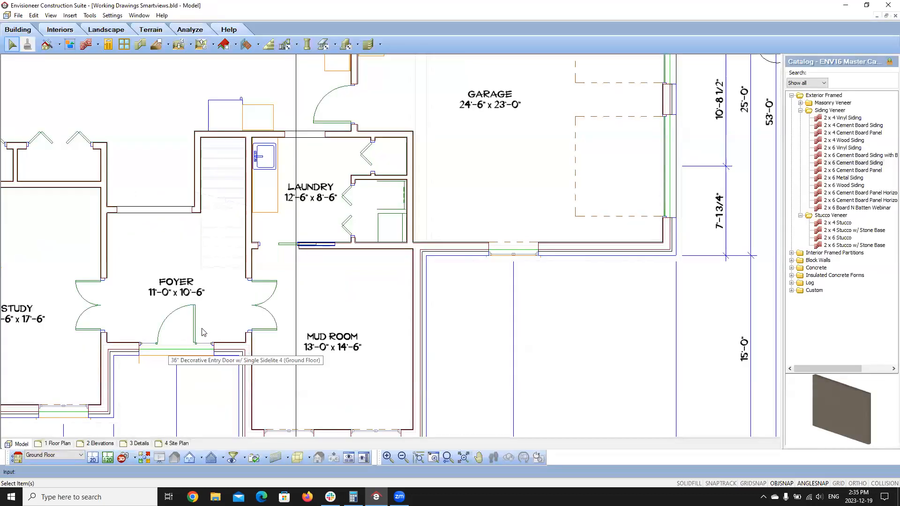
scroll(70, 248, "down", 2)
scroll(351, 305, "up", 1)
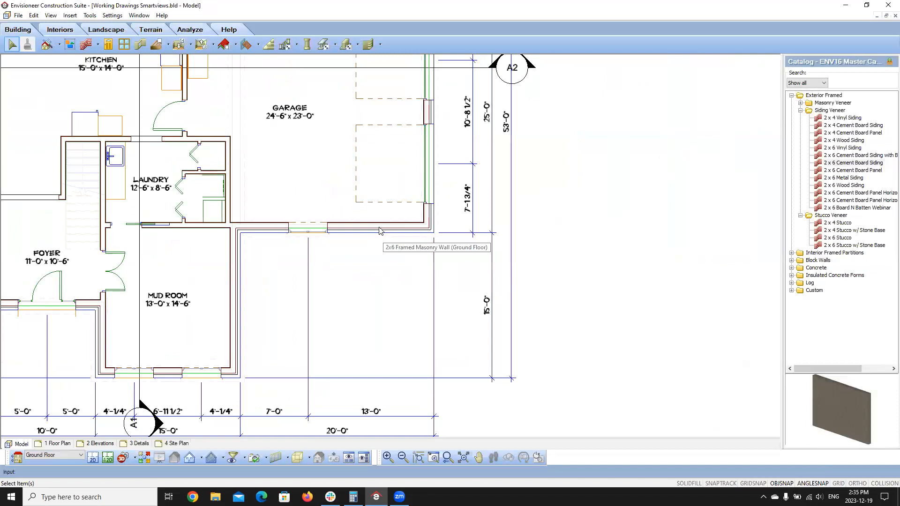
scroll(281, 240, "up", 2)
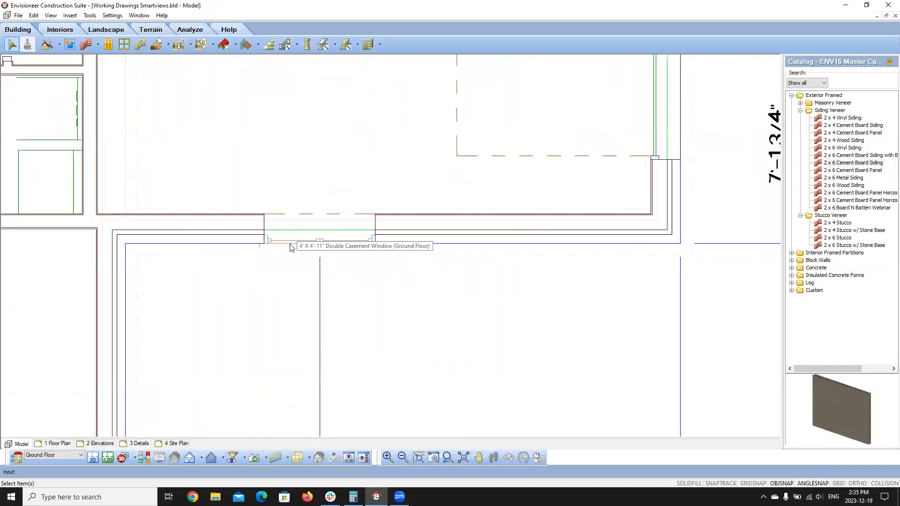
left_click(284, 244)
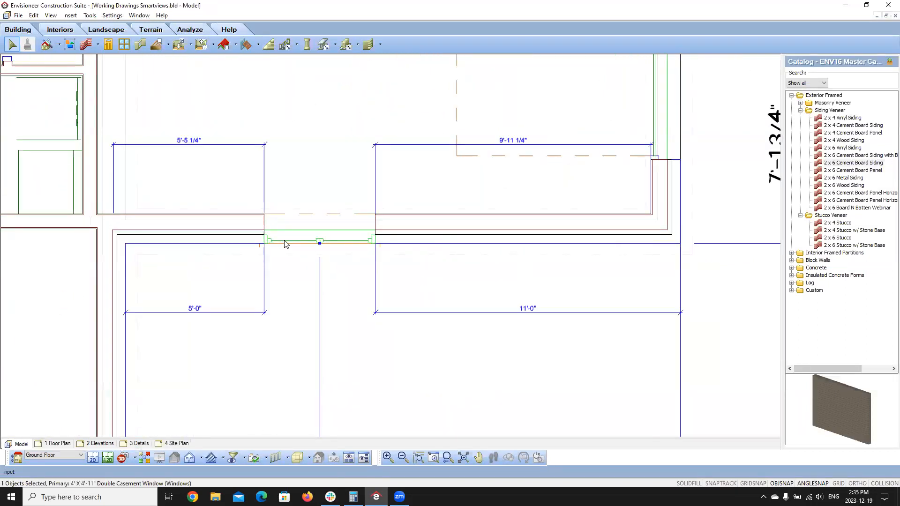
right_click(285, 243)
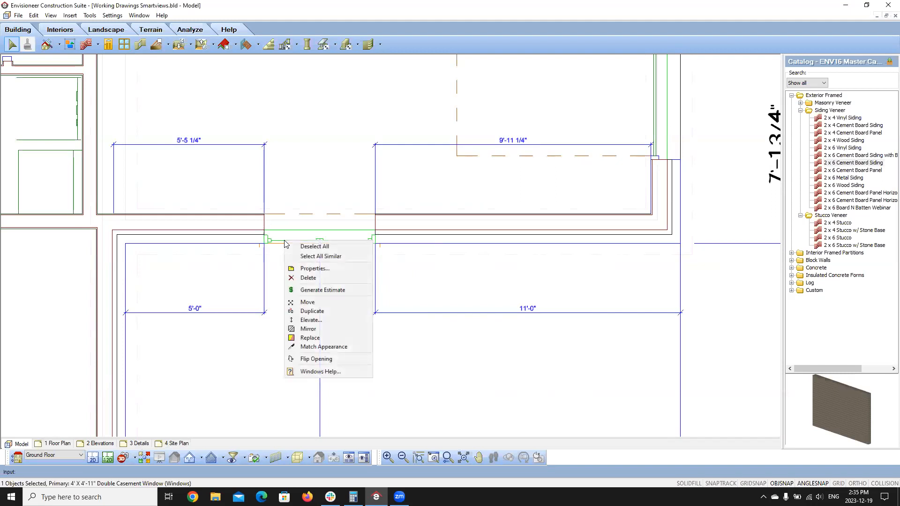
left_click(305, 309)
left_click(318, 241)
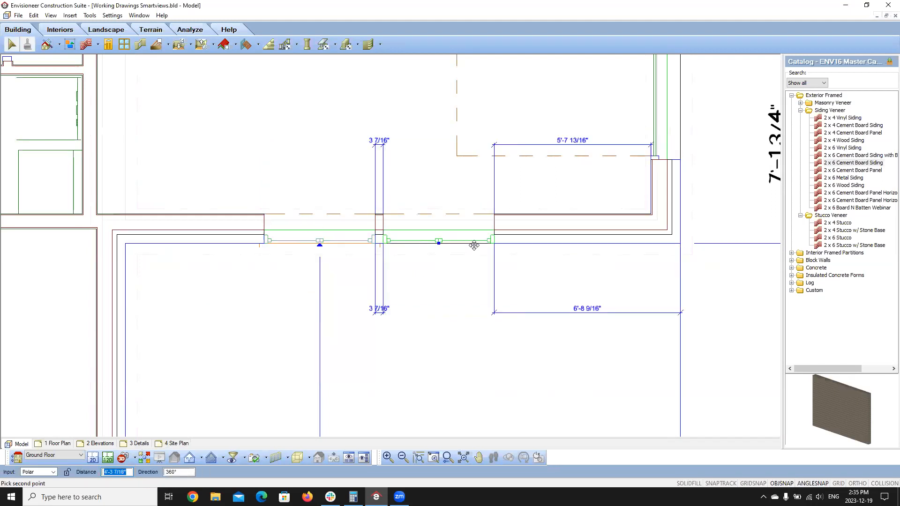
left_click(511, 242)
left_click(483, 347)
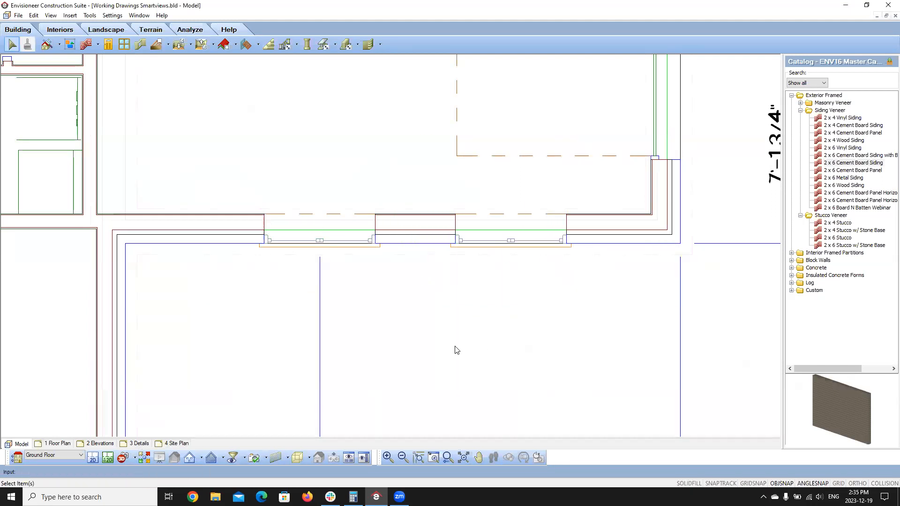
Step: Set the original garage window's exterior distance from the mud room wall to 3'
left_click(321, 242)
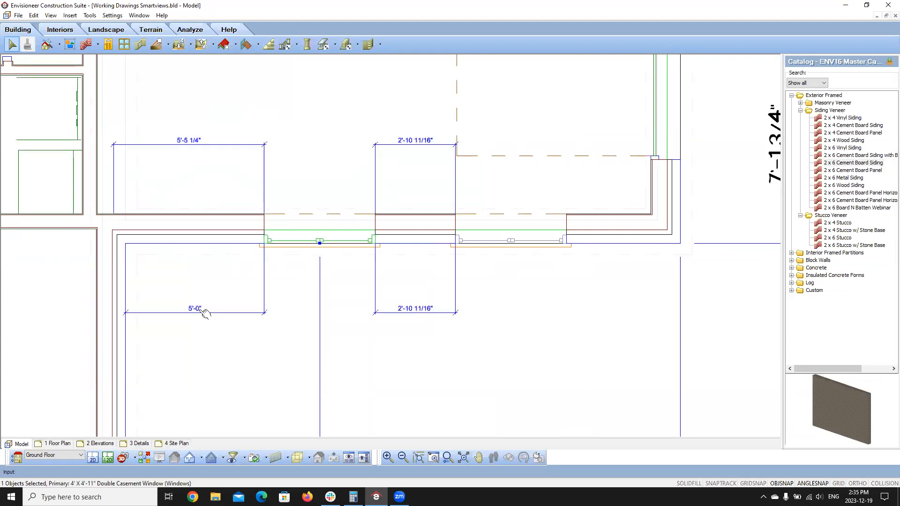
left_click(204, 311)
type("3")
left_click(431, 259)
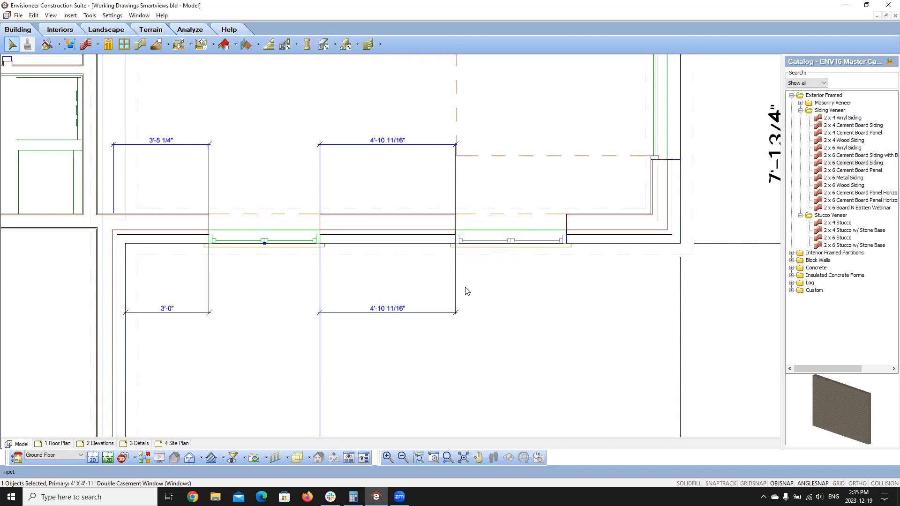
Step: Set the duplicated window's exterior distance from the outer garage corner to 3'-0"
left_click(511, 244)
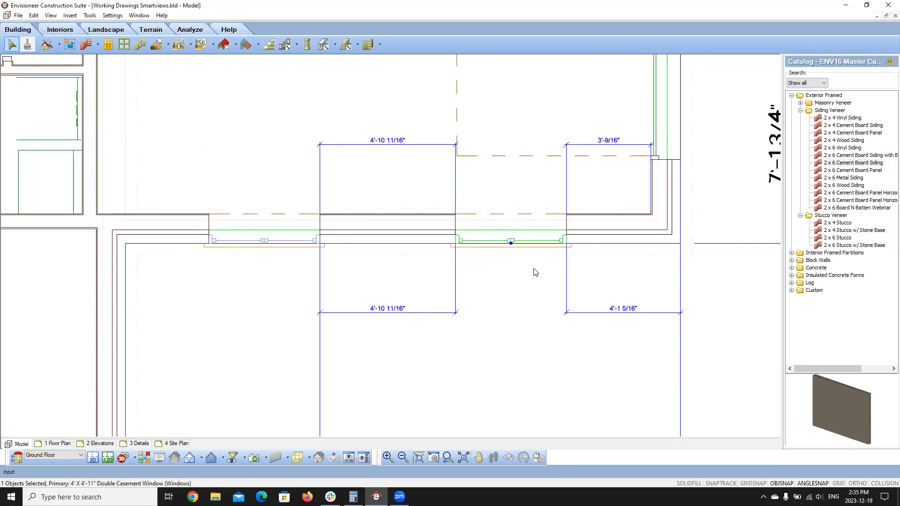
left_click(630, 308)
type("3'-0\"")
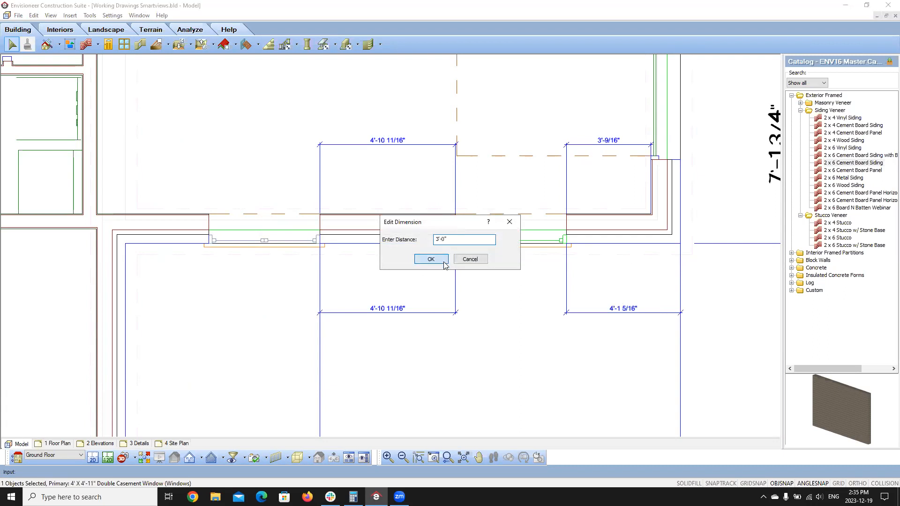
left_click(442, 261)
left_click(514, 343)
Step: Regenerate the floor plan's auto exterior dimensions, replacing the existing exterior dimensions
scroll(281, 328, "down", 5)
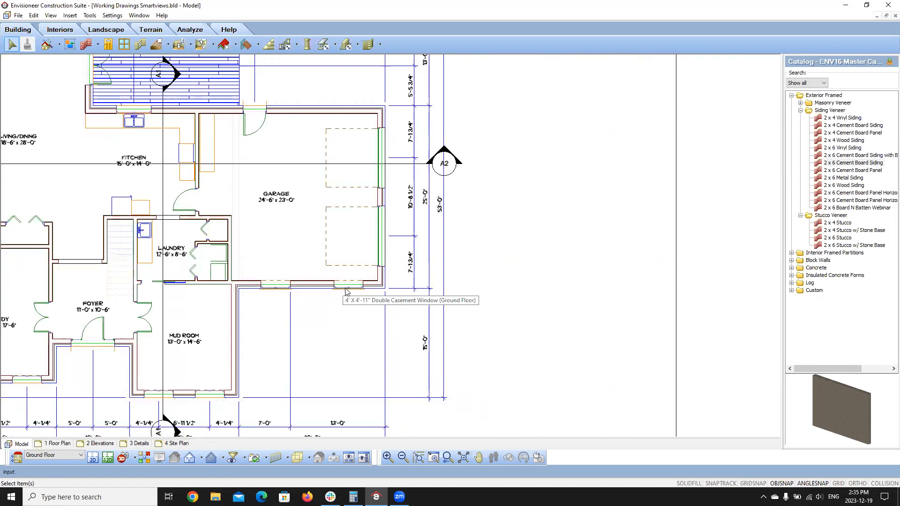
scroll(347, 291, "down", 1)
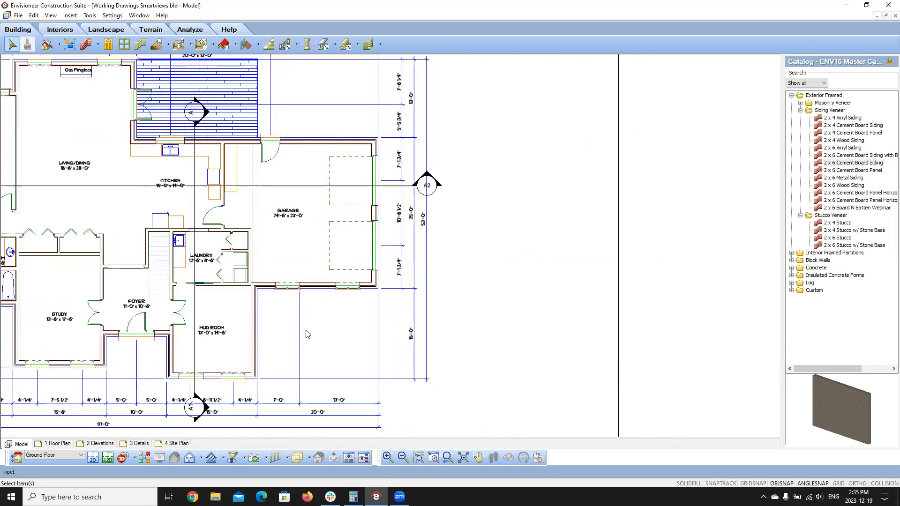
scroll(335, 328, "down", 5)
scroll(328, 344, "up", 1)
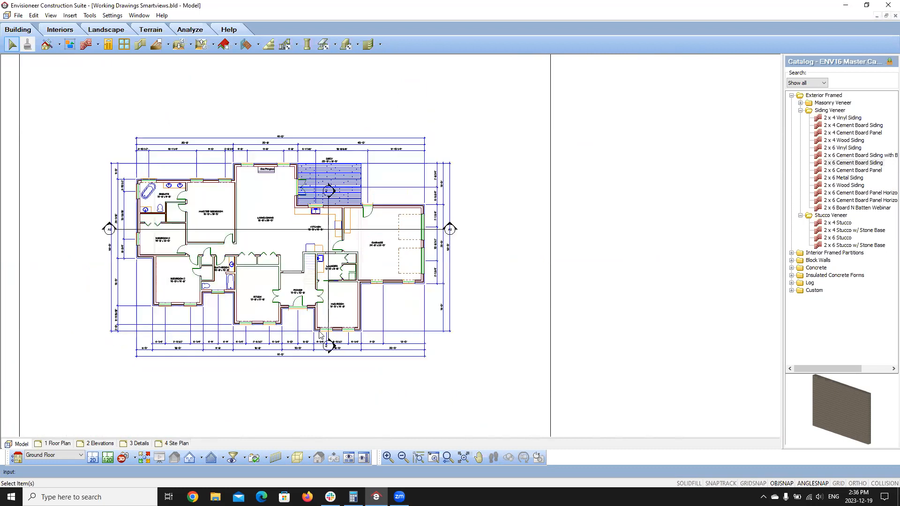
left_click(89, 16)
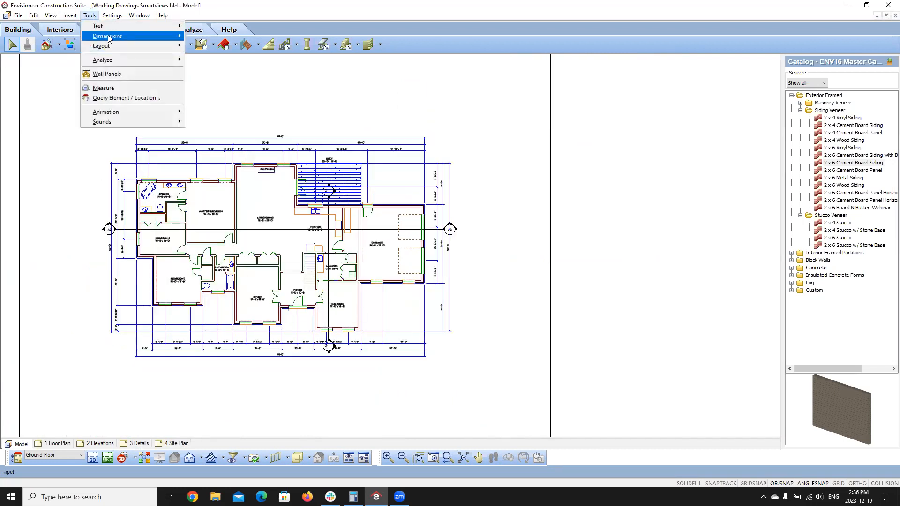
mouse_move(173, 36)
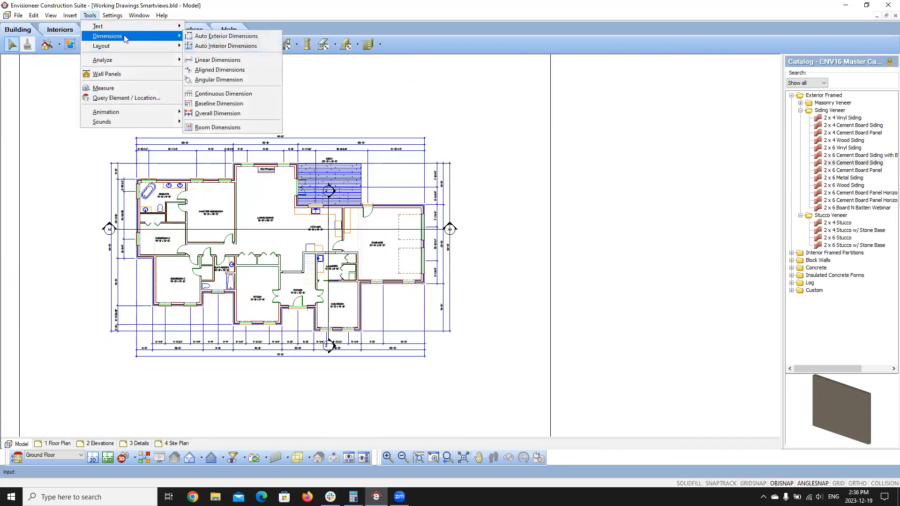
left_click(224, 38)
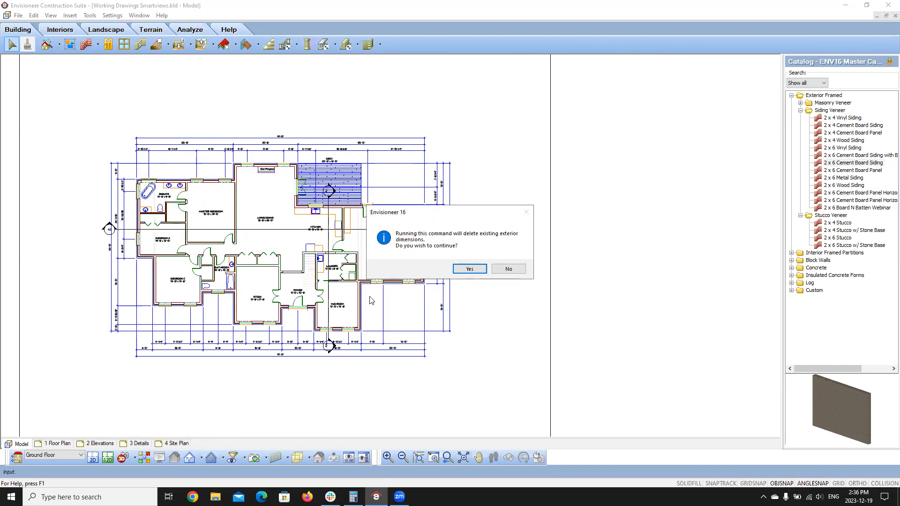
left_click(474, 269)
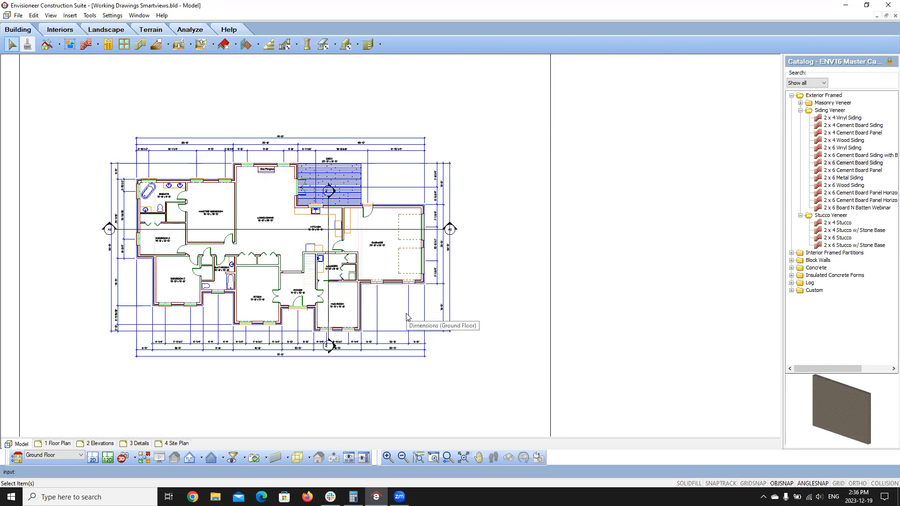
Step: Check the 1 Floor Plan sheet and the 2 Elevations sheet for the window changes made in the model
left_click(59, 444)
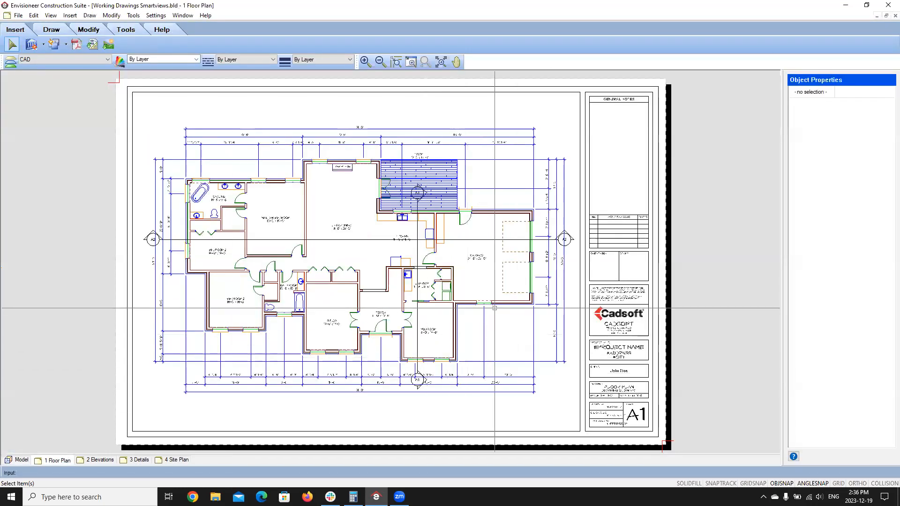
left_click(99, 460)
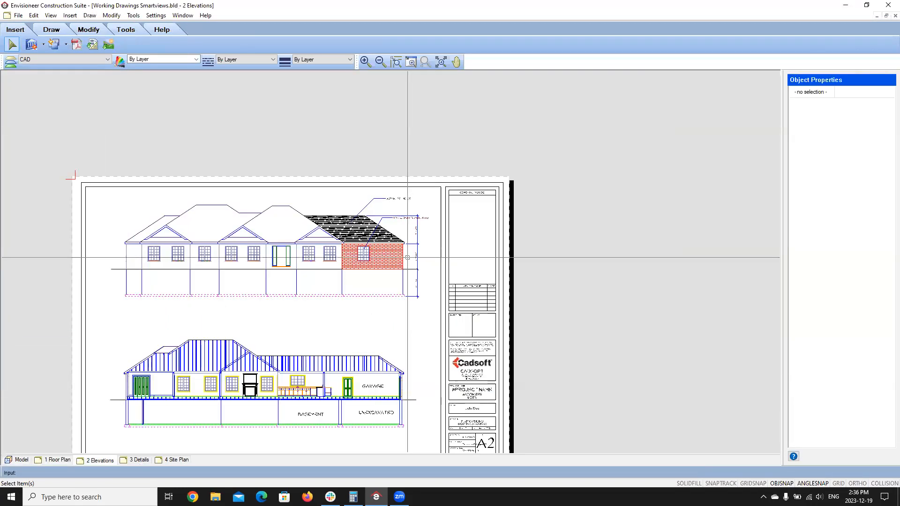
left_click(260, 238)
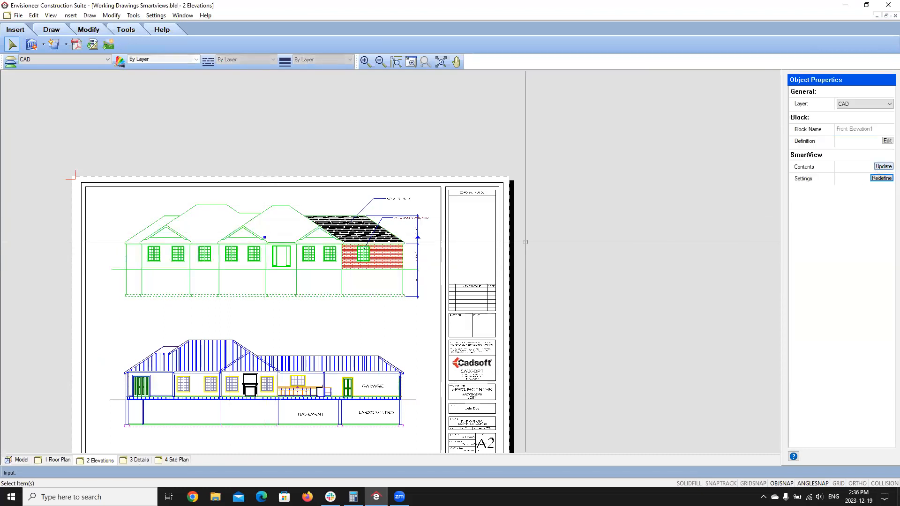
left_click(44, 45)
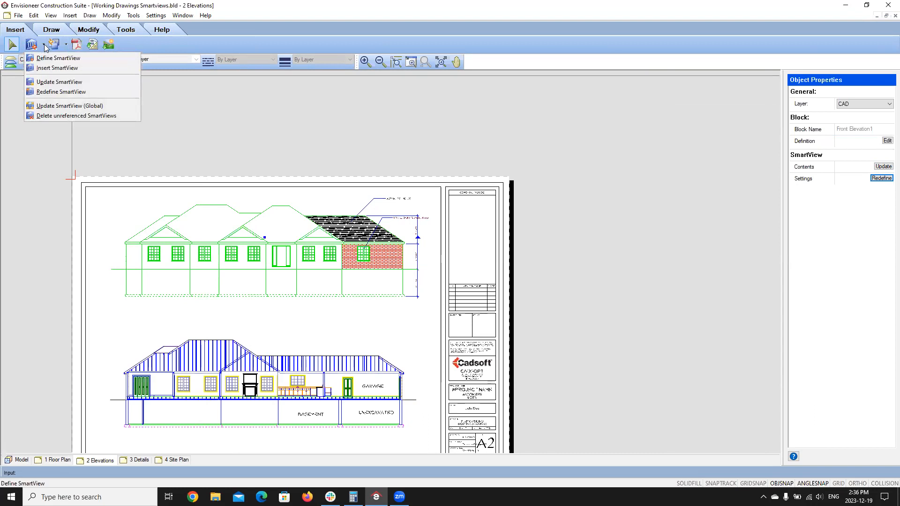
left_click(71, 16)
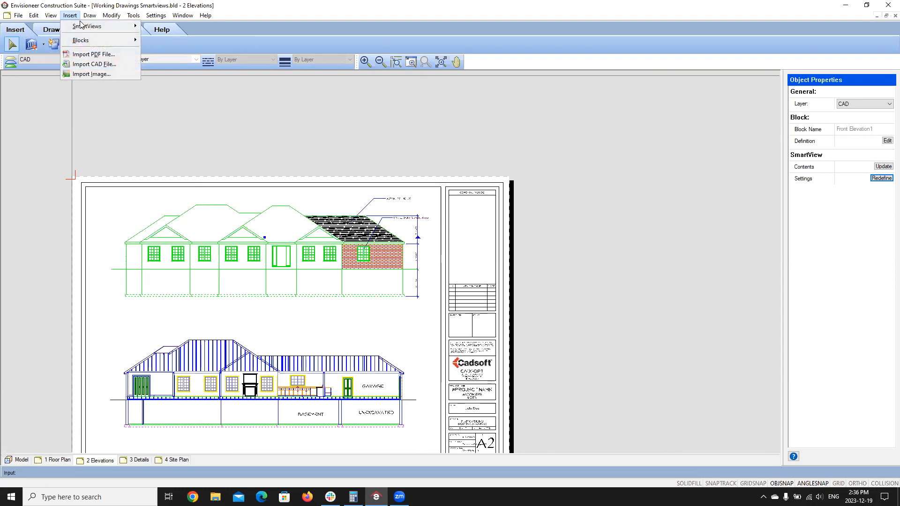
mouse_move(108, 26)
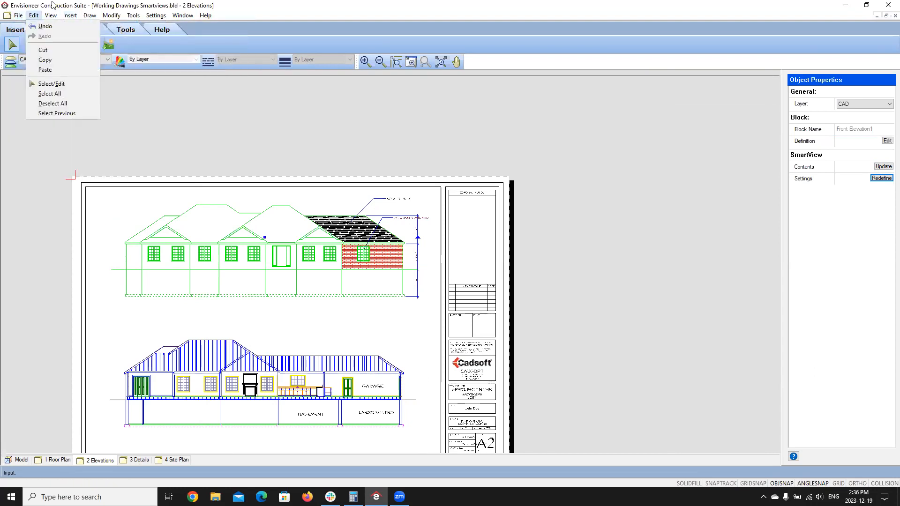
left_click(38, 12)
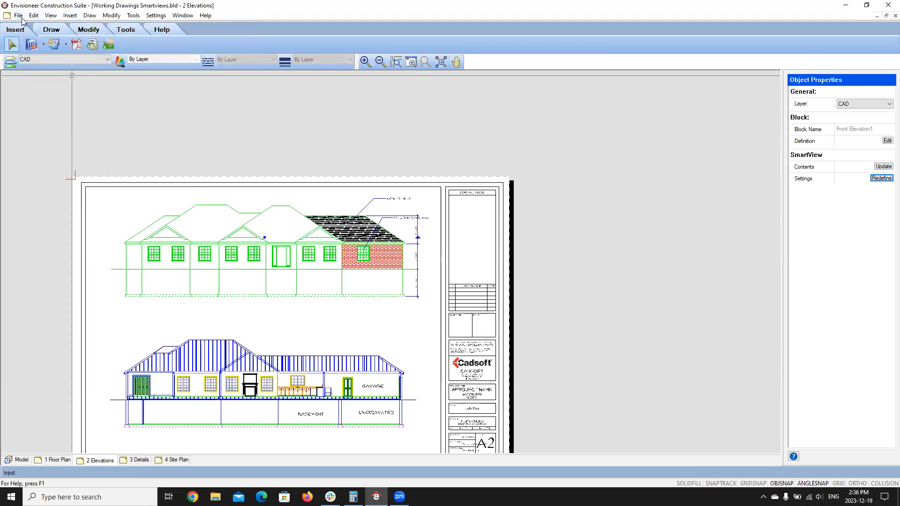
Step: Run a global SmartView update for only Front Elevation1 and Ground Floor Plan, excluding 2D Plan, Front Elevation and all the section views
left_click(43, 45)
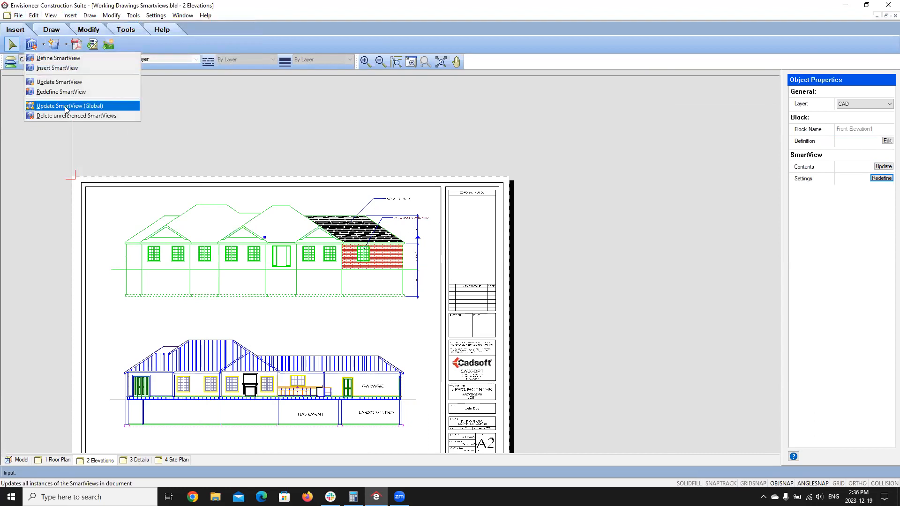
left_click(66, 107)
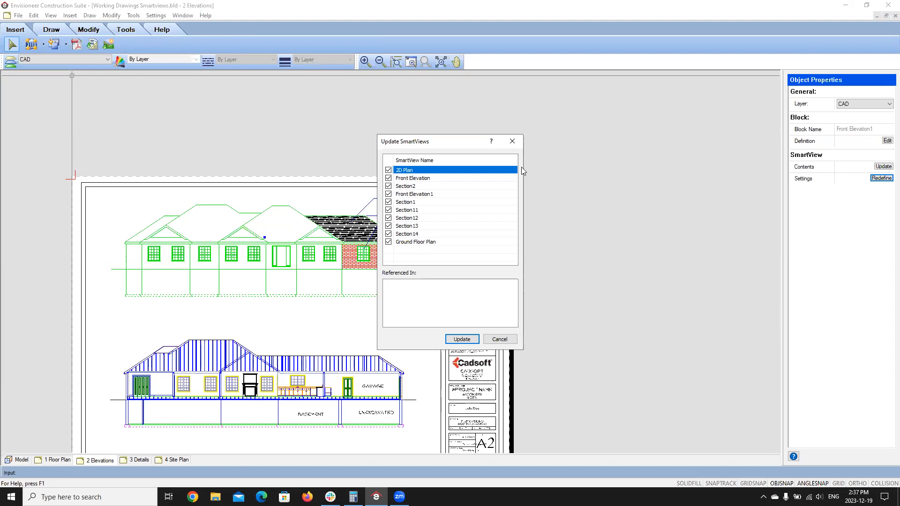
left_click(389, 178)
left_click(388, 202)
left_click(388, 210)
left_click(388, 218)
left_click(389, 226)
left_click(388, 234)
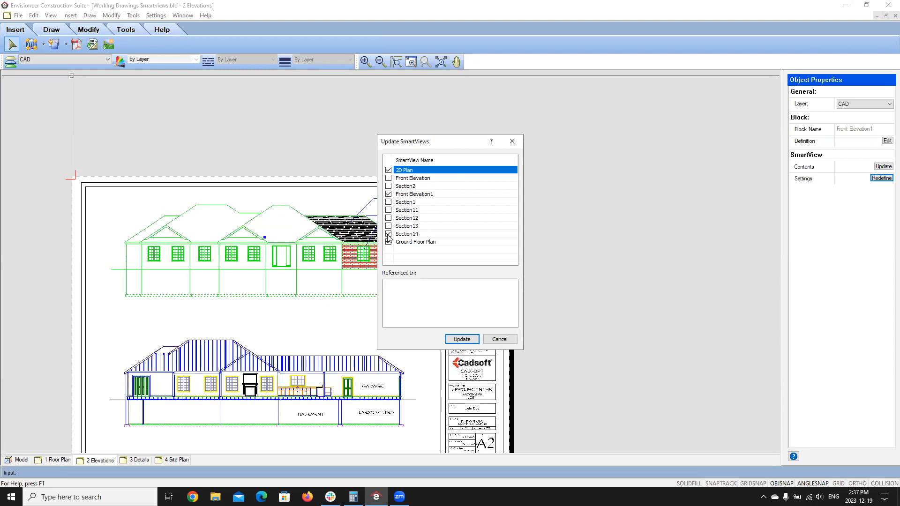
left_click(388, 170)
left_click(465, 341)
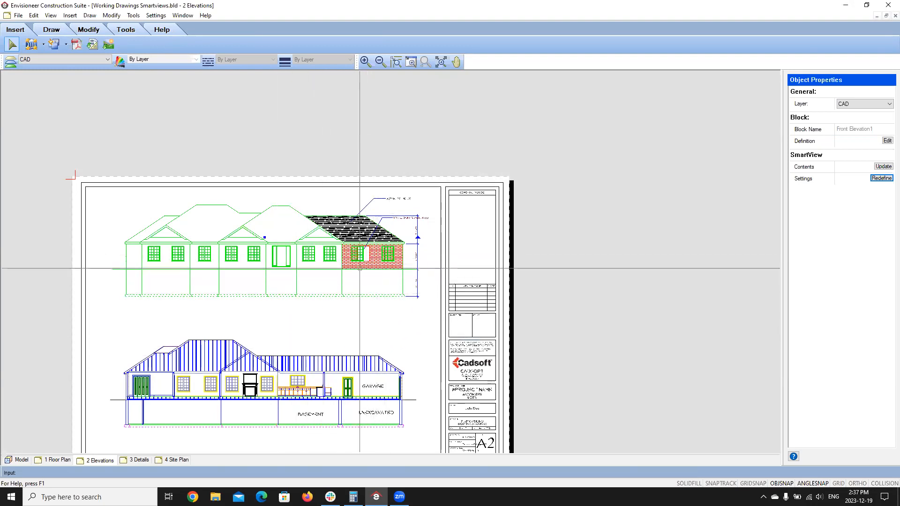
Step: Delete the outdated brick hatch from the garage front wall in the front elevation
scroll(420, 298, "up", 3)
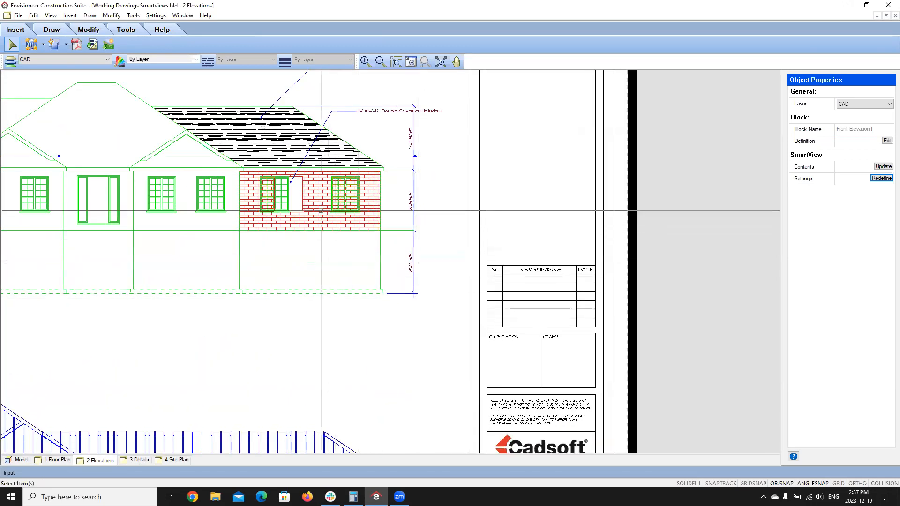
left_click(320, 211)
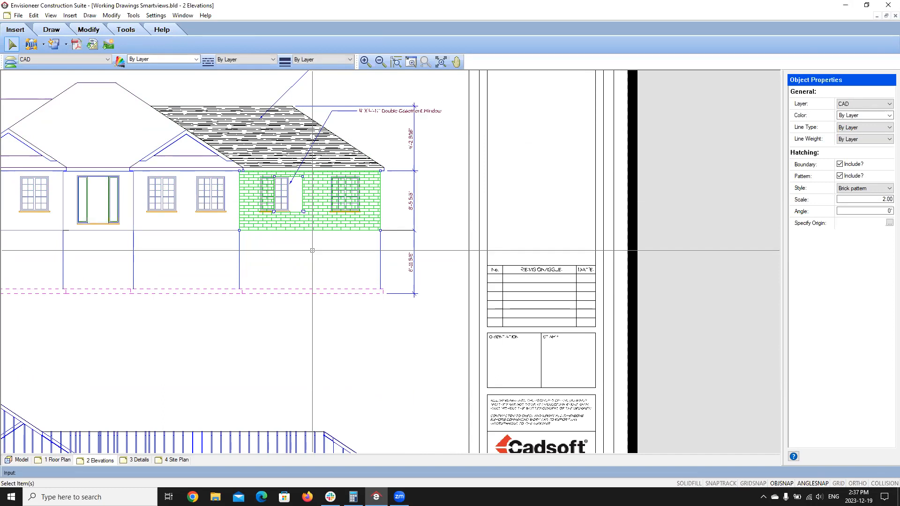
key("Delete")
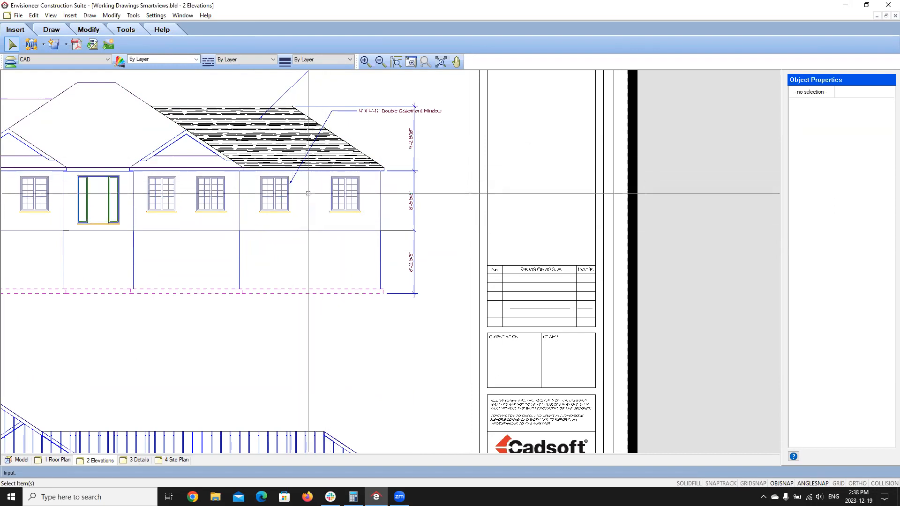
Step: Move the Double Casement Window label sideways so its leader arrow points at the repositioned original garage window
left_click(331, 111)
scroll(345, 191, "down", 3)
scroll(345, 190, "up", 4)
right_click(348, 177)
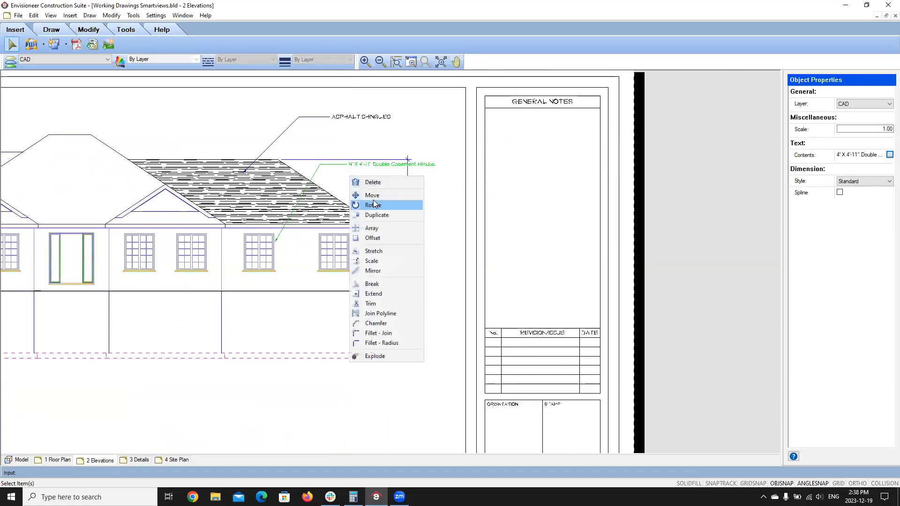
left_click(366, 194)
left_click(369, 178)
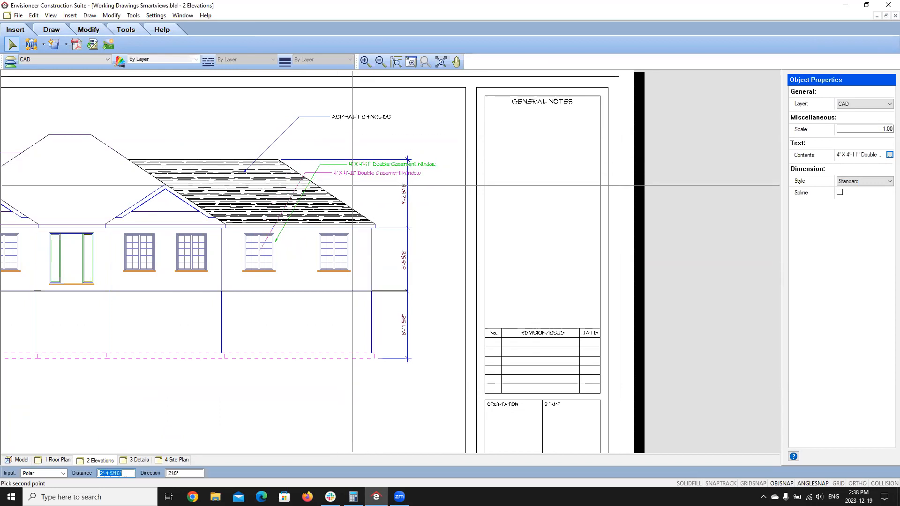
left_click(349, 178)
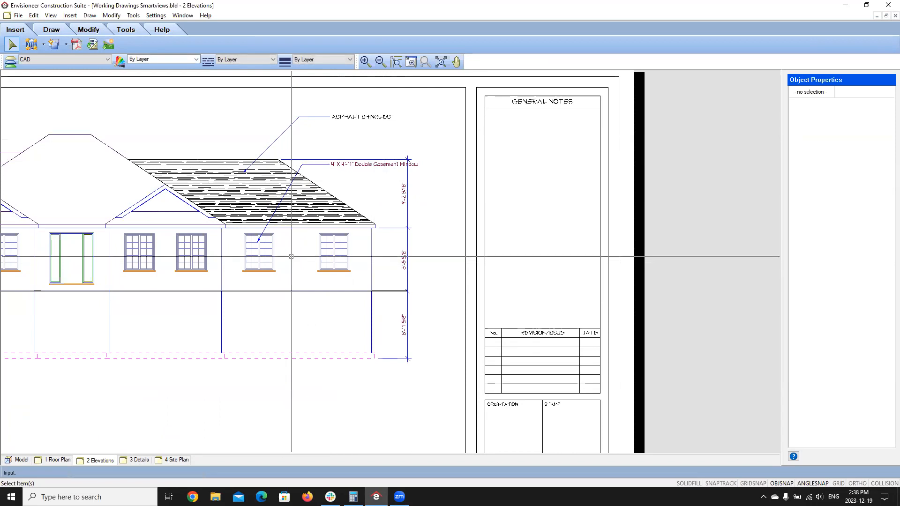
Step: Hatch the garage front wall around both windows with the Brick pattern at scale 1.00, without including the boundary
left_click(59, 30)
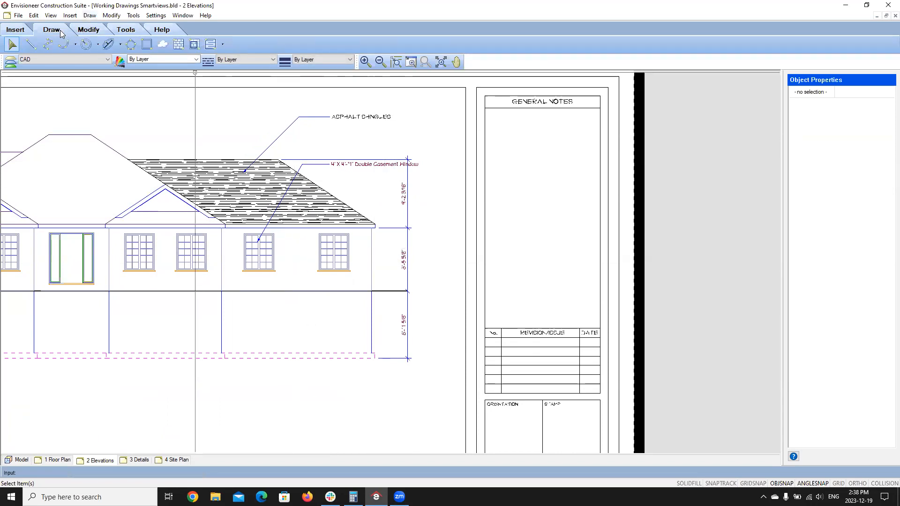
left_click(195, 45)
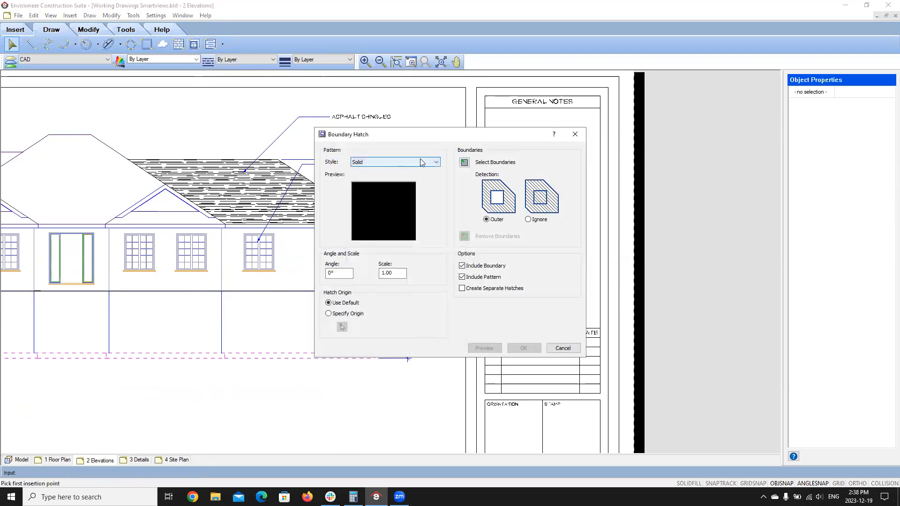
left_click(433, 165)
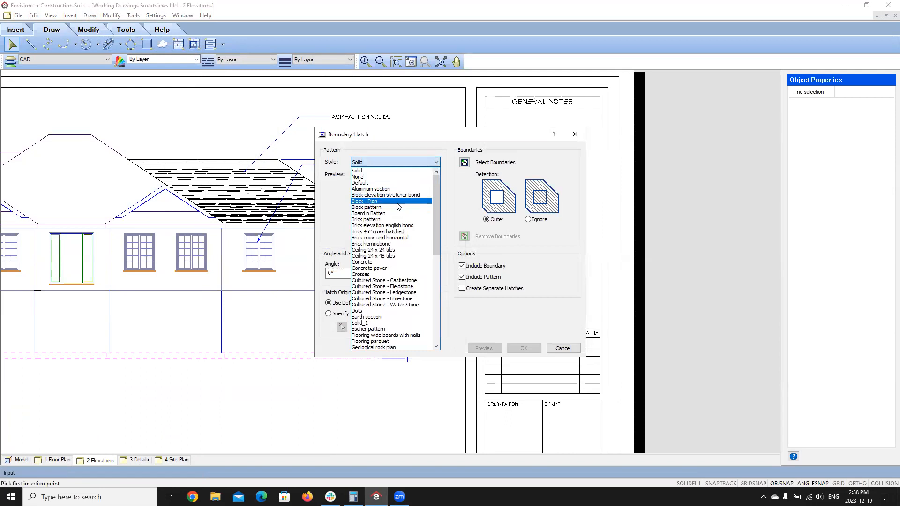
left_click(394, 220)
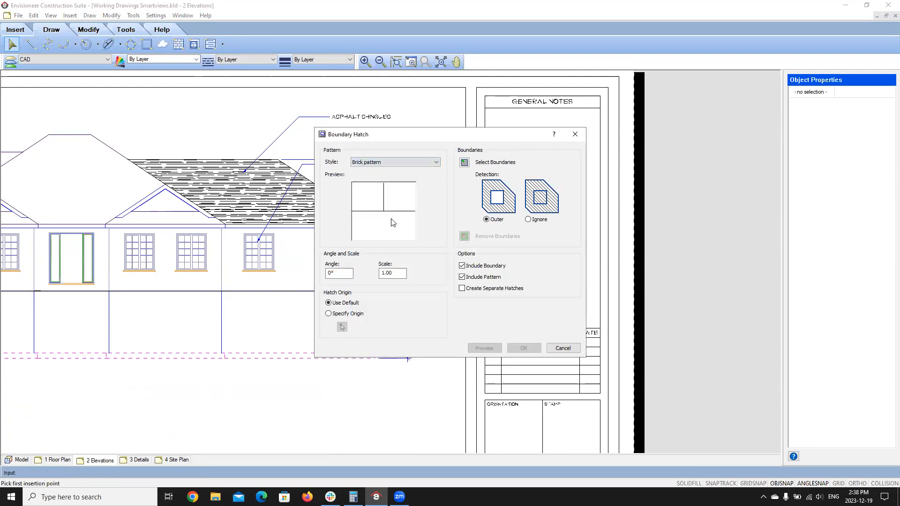
left_click(464, 162)
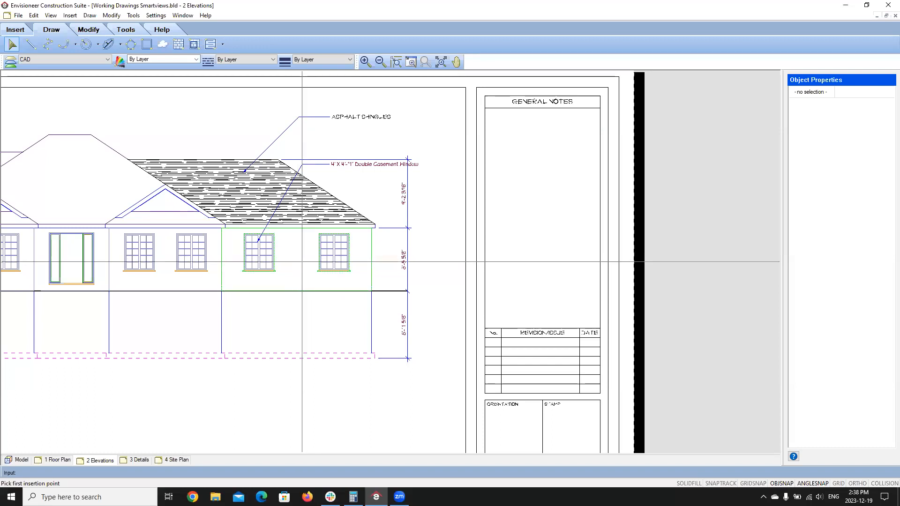
left_click(302, 261)
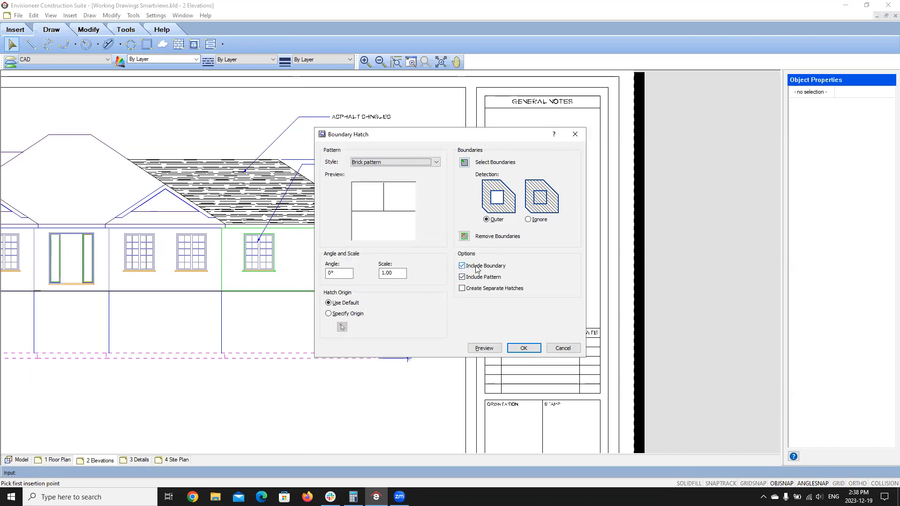
left_click(463, 266)
left_click(485, 347)
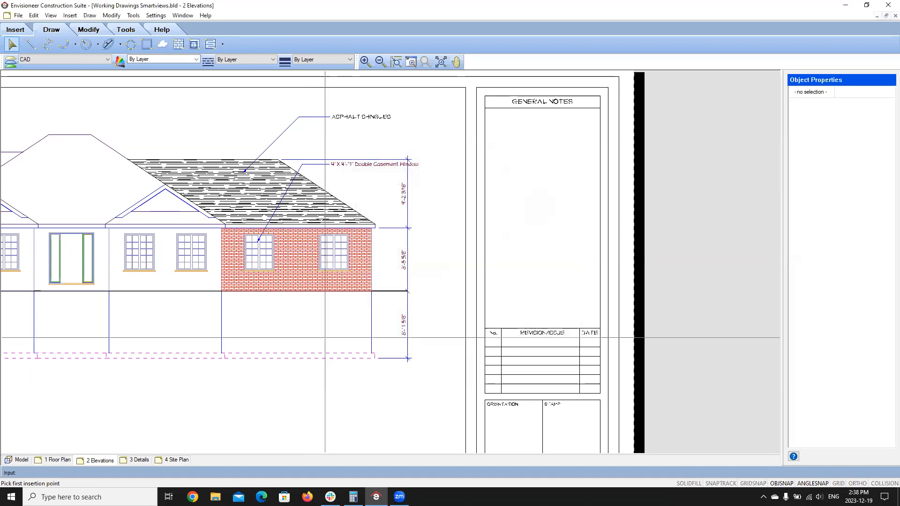
scroll(362, 256, "up", 3)
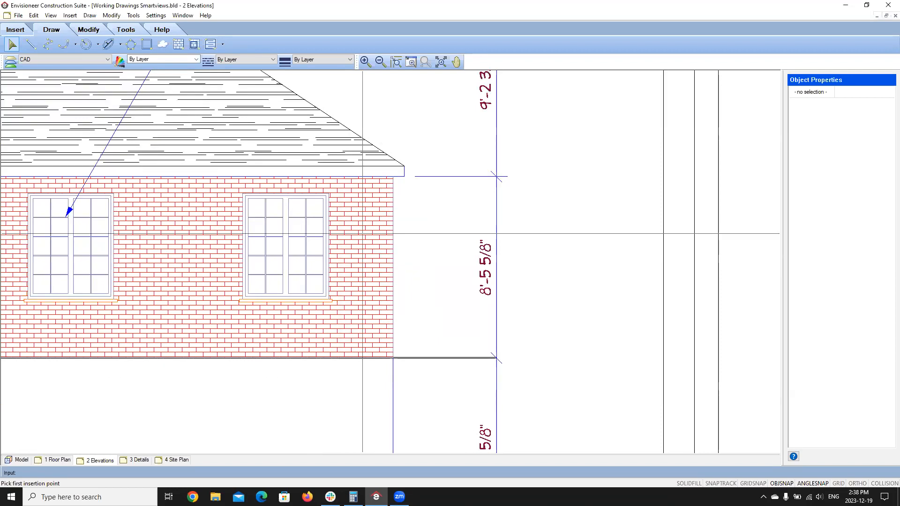
scroll(362, 233, "down", 1)
key("Escape")
left_click(244, 242)
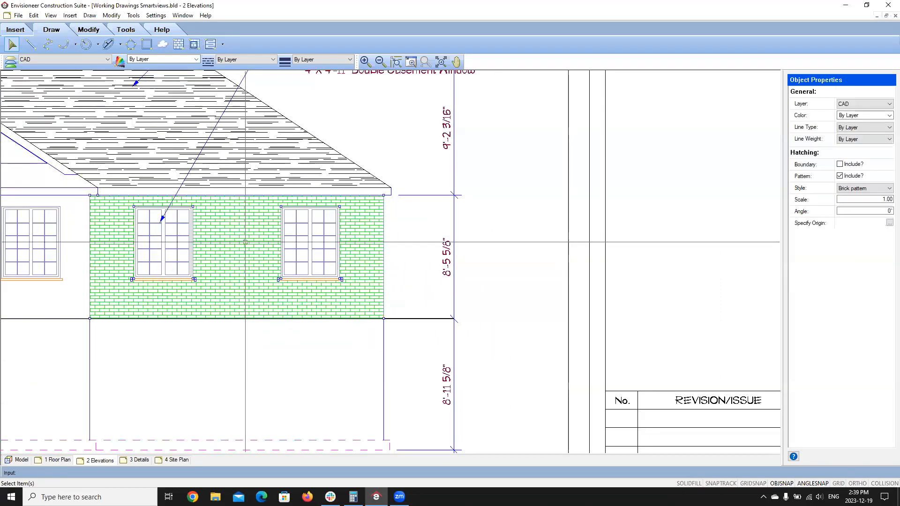
Step: Delete the section SmartView below the front elevation together with its room labels and remaining linework
scroll(245, 242, "down", 3)
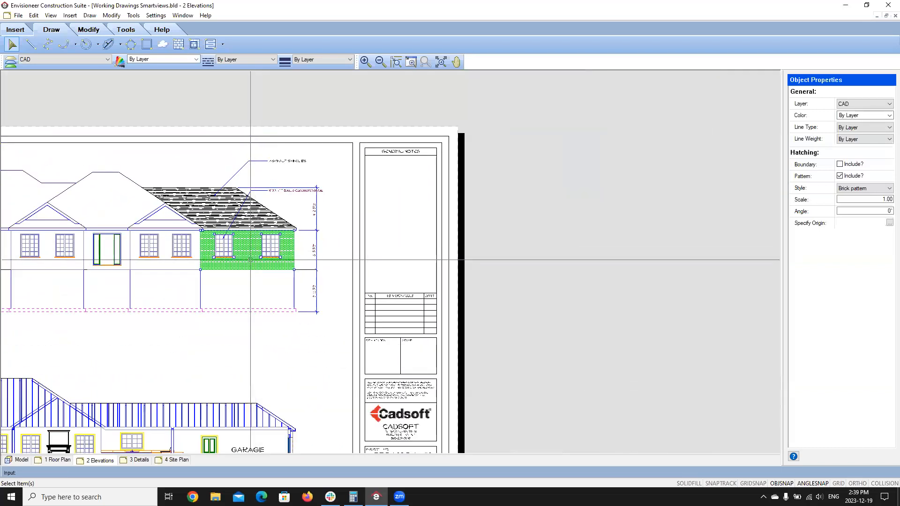
middle_click_drag(232, 342, 350, 294)
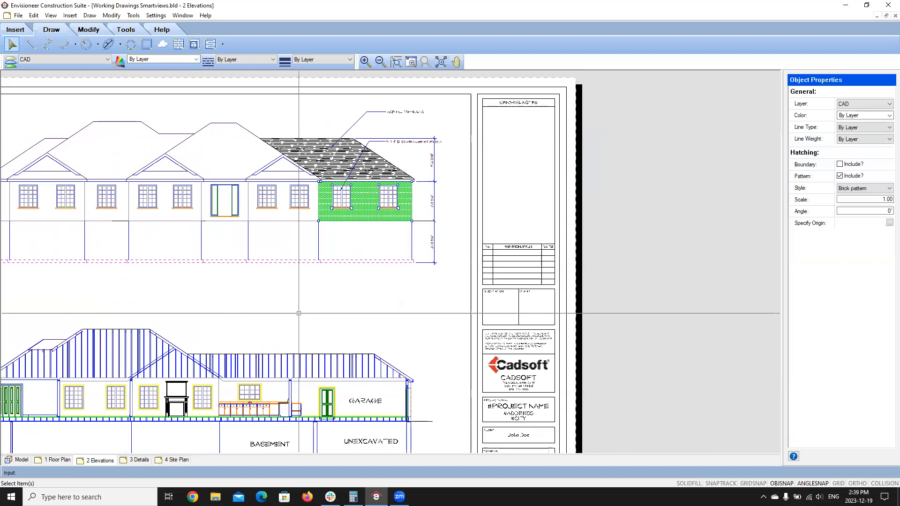
scroll(202, 365, "down", 1)
left_click(244, 354)
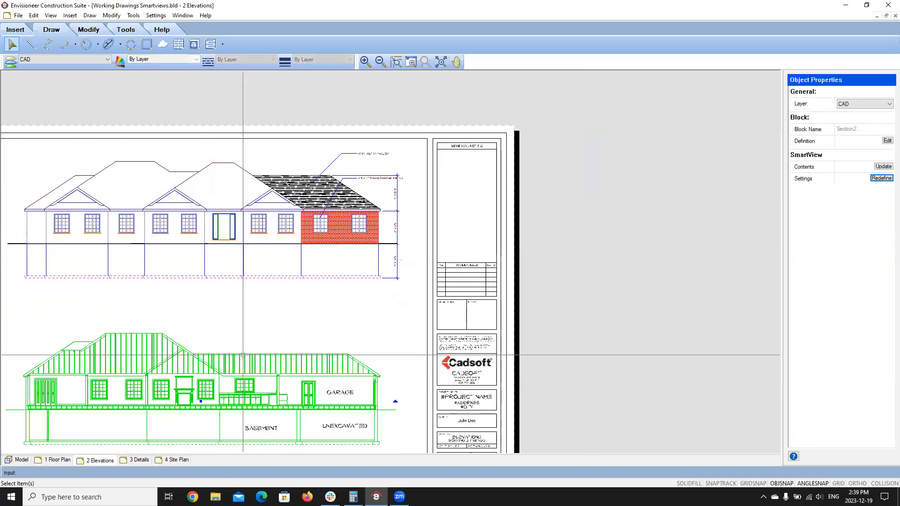
key("Delete")
left_click_drag(362, 432, 215, 362)
key("Delete")
scroll(287, 264, "down", 2)
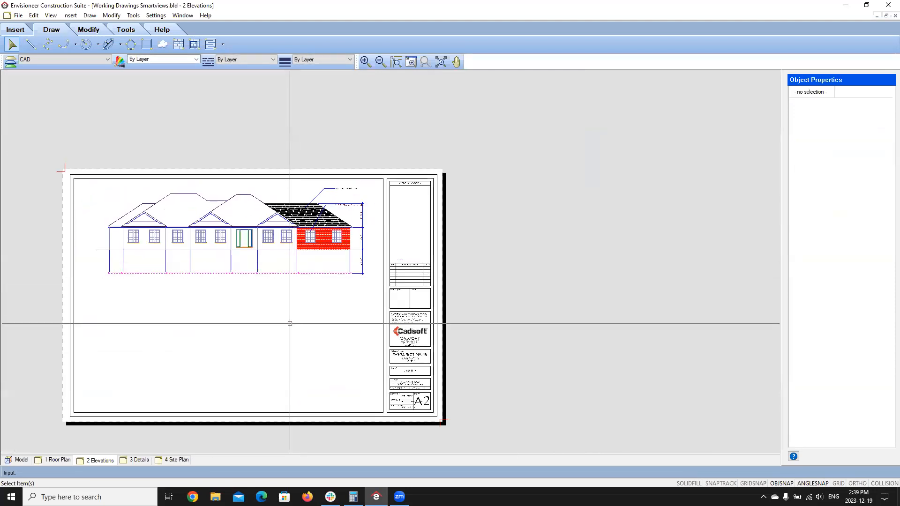
Step: Define a new elevation SmartView for the 2 Elevations sheet, using the Rear Elevation
middle_click_drag(291, 321, 364, 308)
scroll(274, 288, "up", 1)
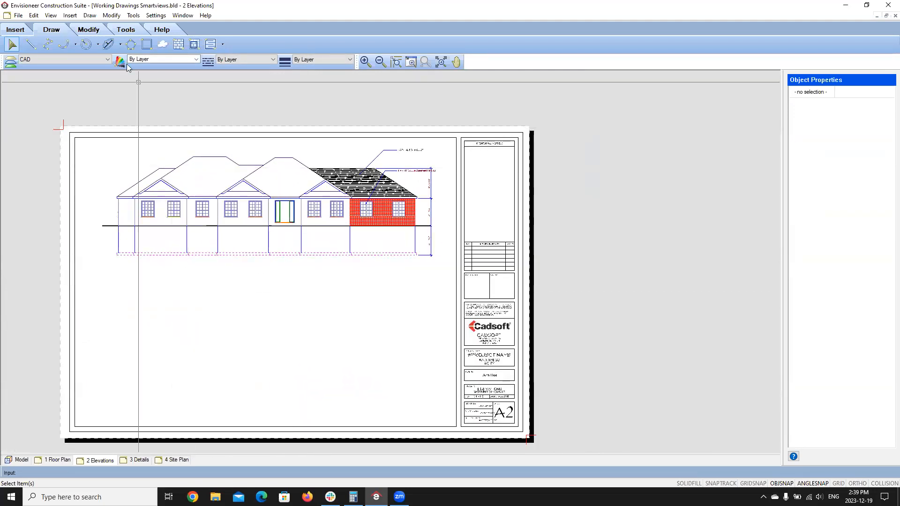
left_click(21, 30)
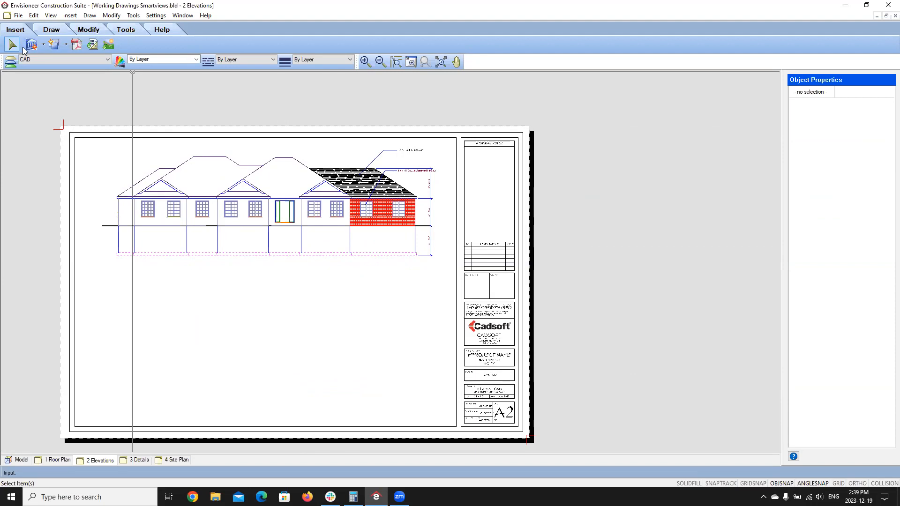
left_click(43, 45)
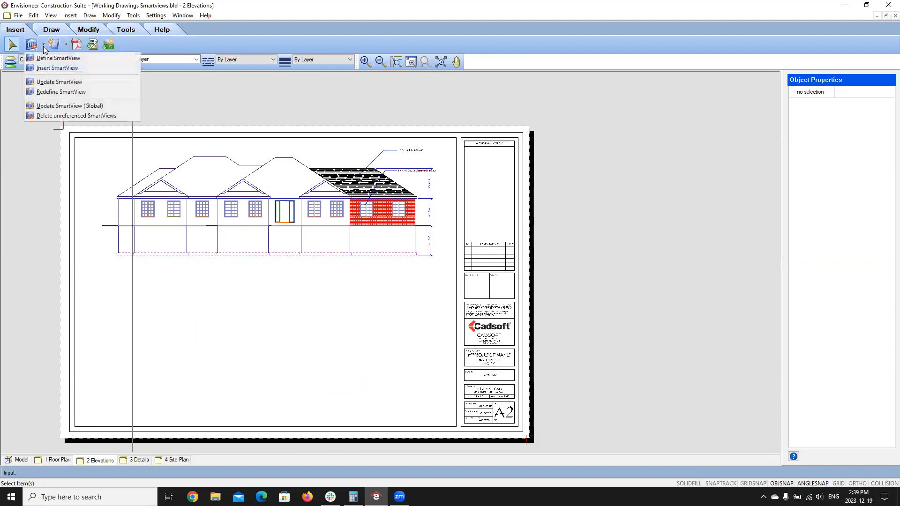
left_click(43, 59)
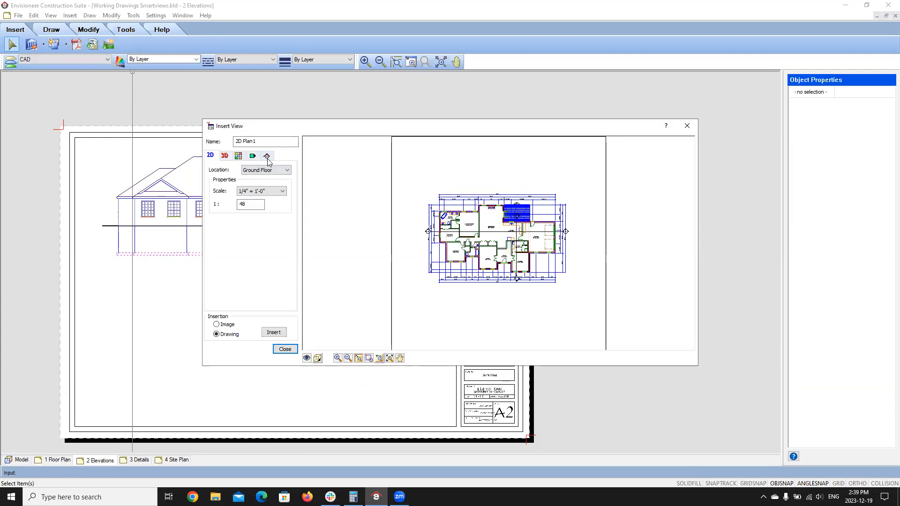
left_click(253, 156)
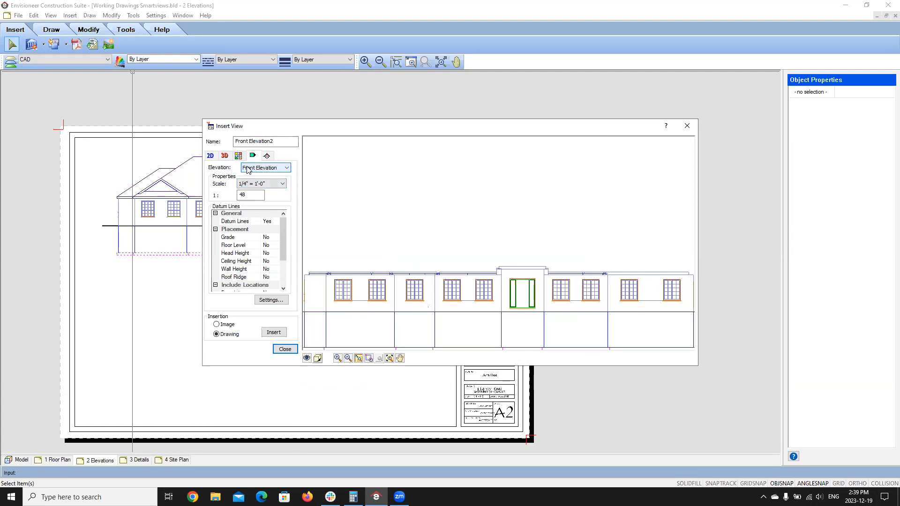
left_click(249, 169)
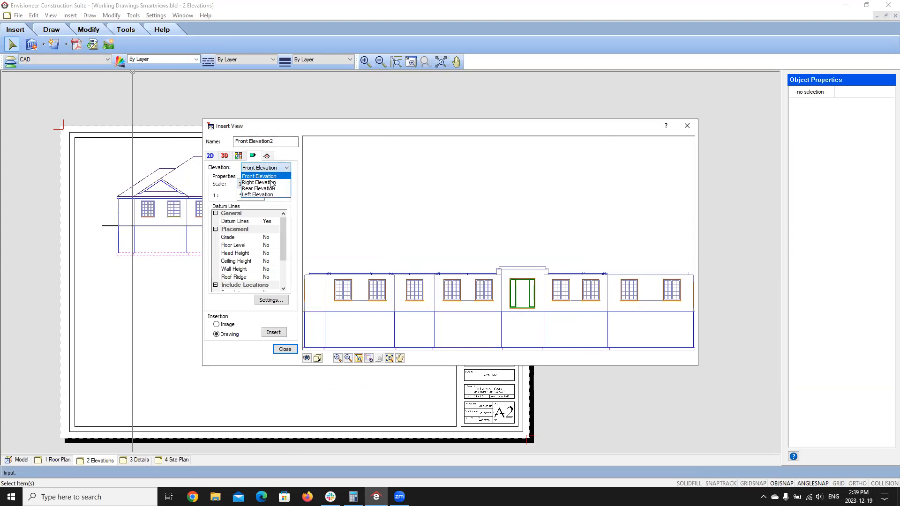
left_click(263, 189)
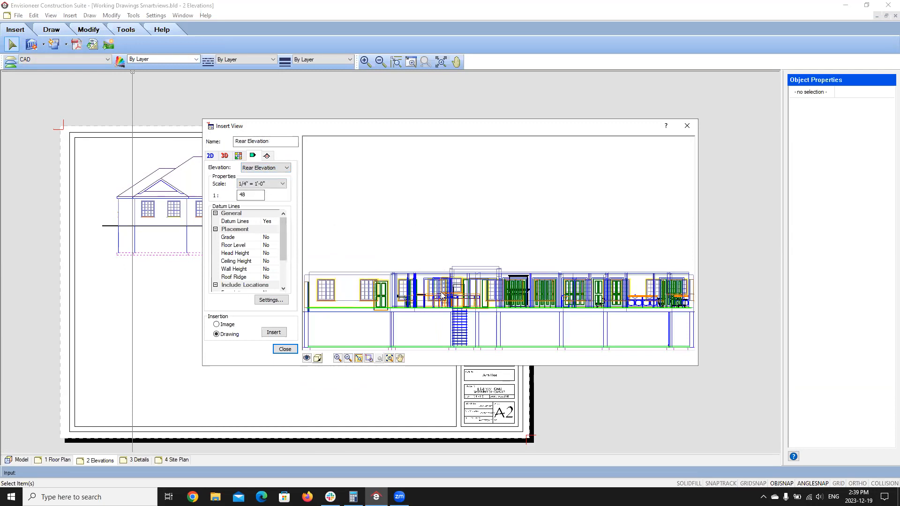
Step: Apply the Elevation view filter template to the rear elevation view
left_click(306, 358)
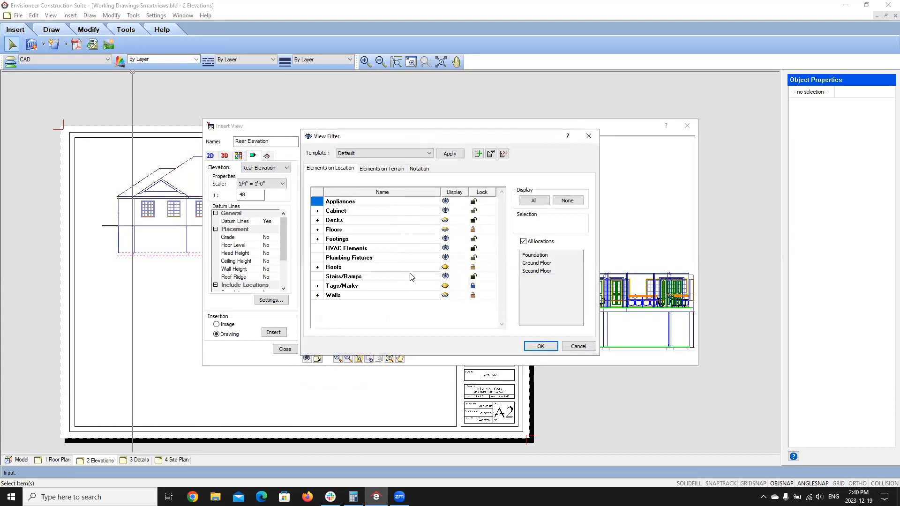
left_click(445, 268)
left_click(429, 153)
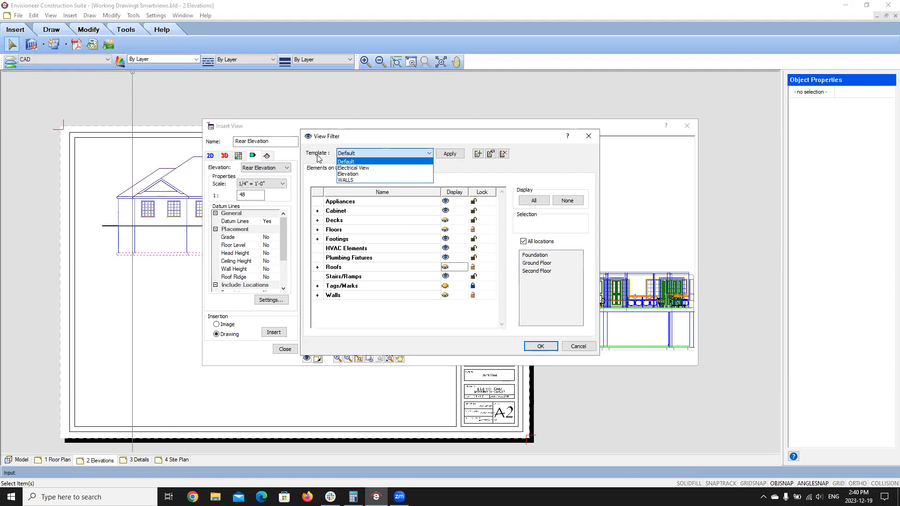
left_click(359, 175)
left_click(445, 155)
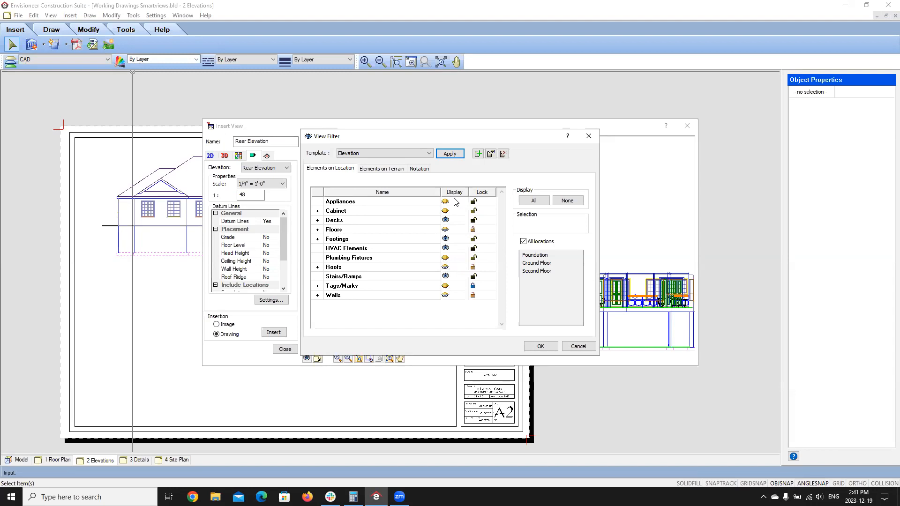
left_click(541, 346)
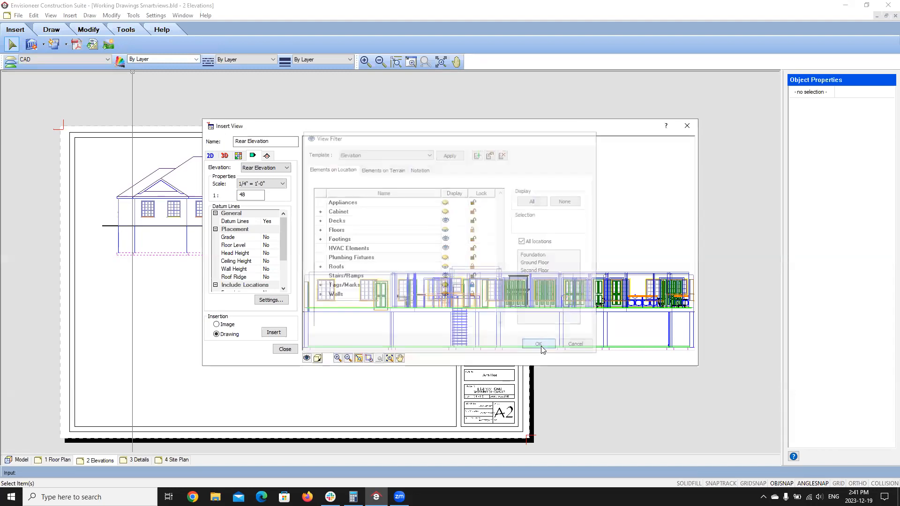
Step: Set the rear elevation's display mode to Patterned and place the view on the sheet below the front elevation
left_click(318, 358)
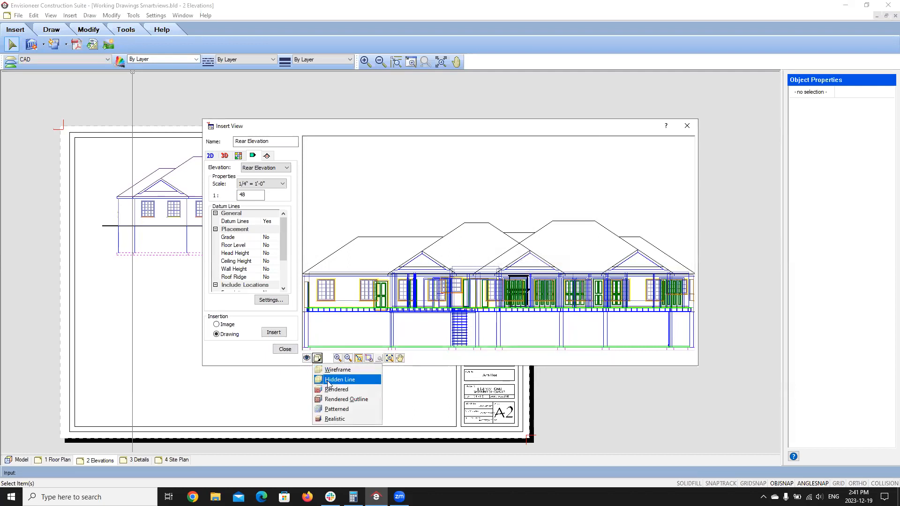
left_click(331, 381)
left_click(317, 358)
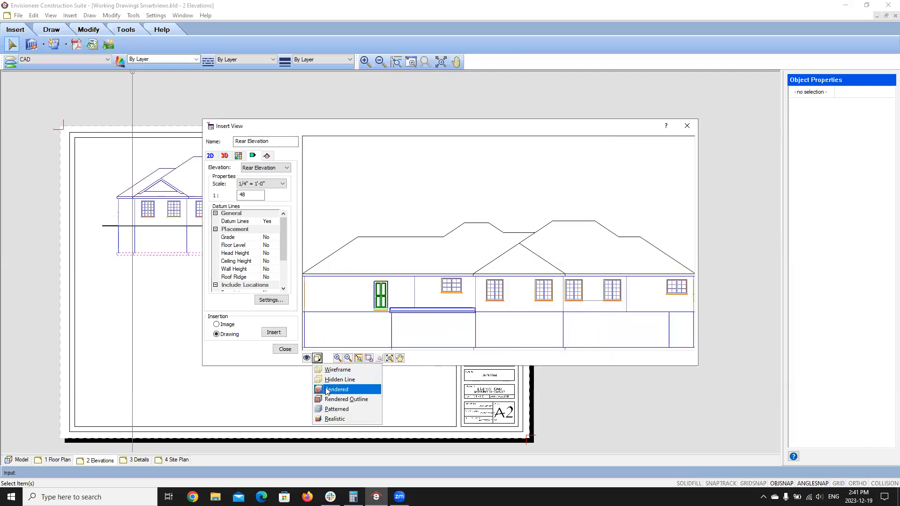
left_click(328, 409)
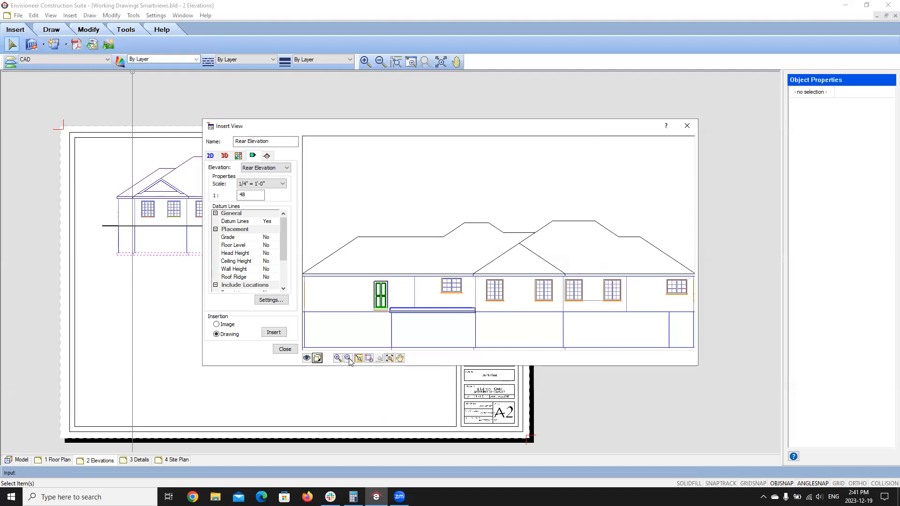
left_click(274, 332)
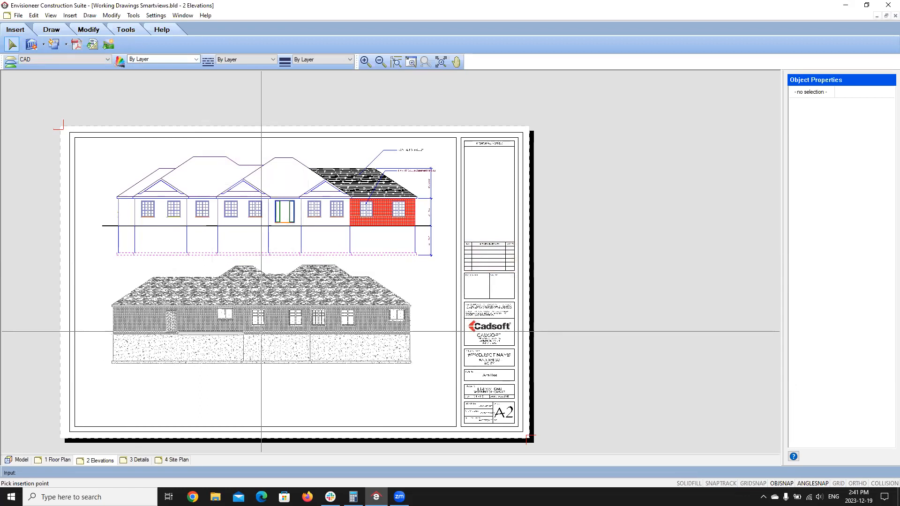
left_click(267, 340)
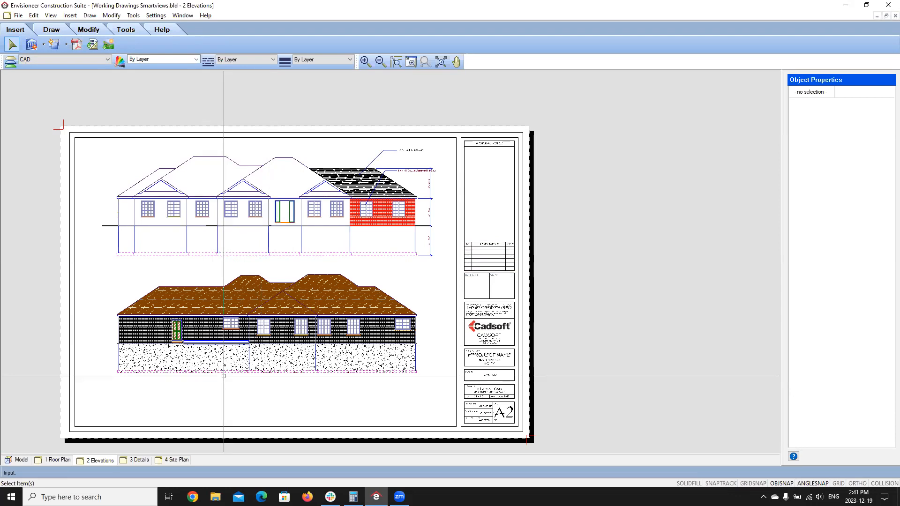